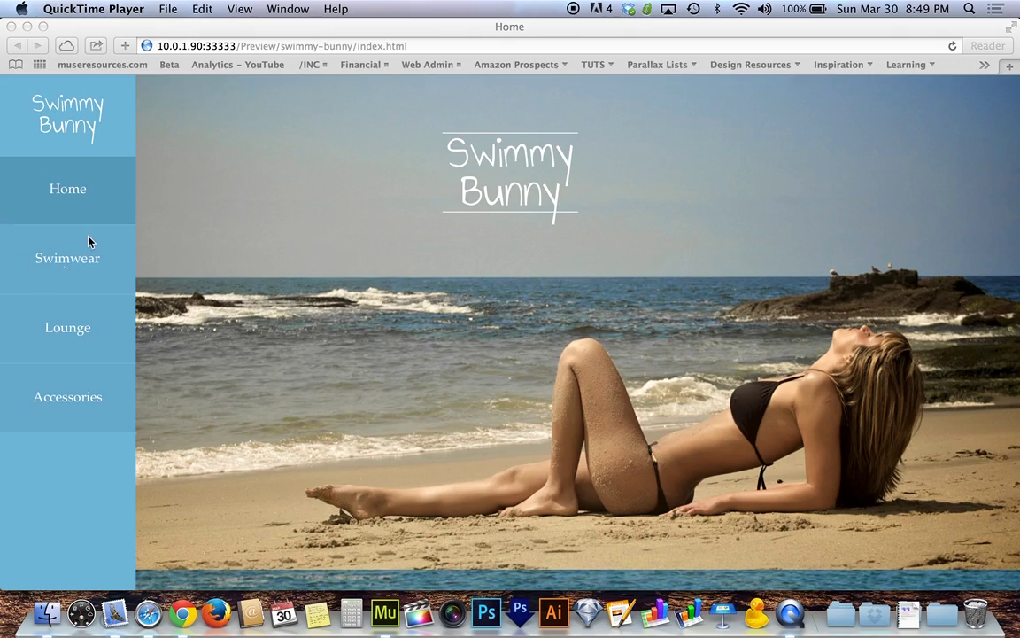
# Examine the previewed Swimmy Bunny home page and its side navigation while scrolling and at a narrower browser width, and close the preview
pyautogui.click(79, 212)
pyautogui.scroll(-15, 229, 284)
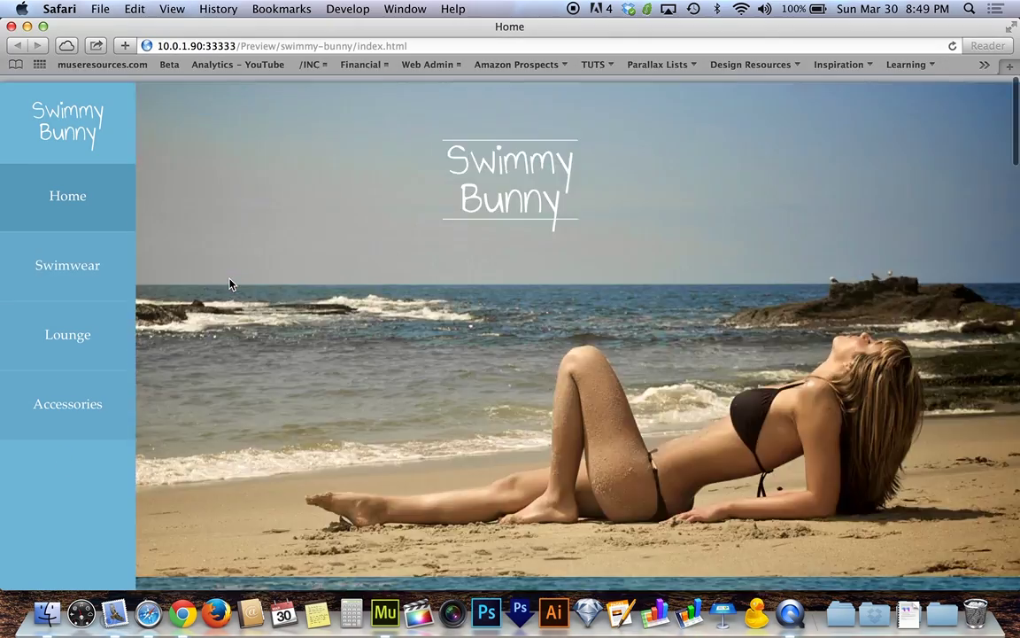
pyautogui.scroll(-5, 229, 284)
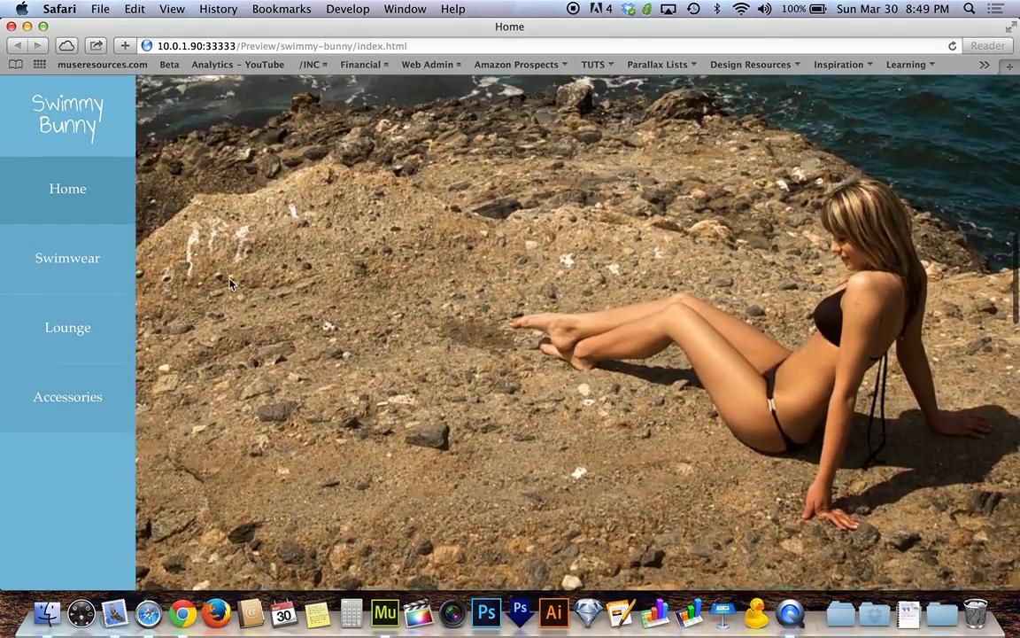
pyautogui.scroll(20, 229, 284)
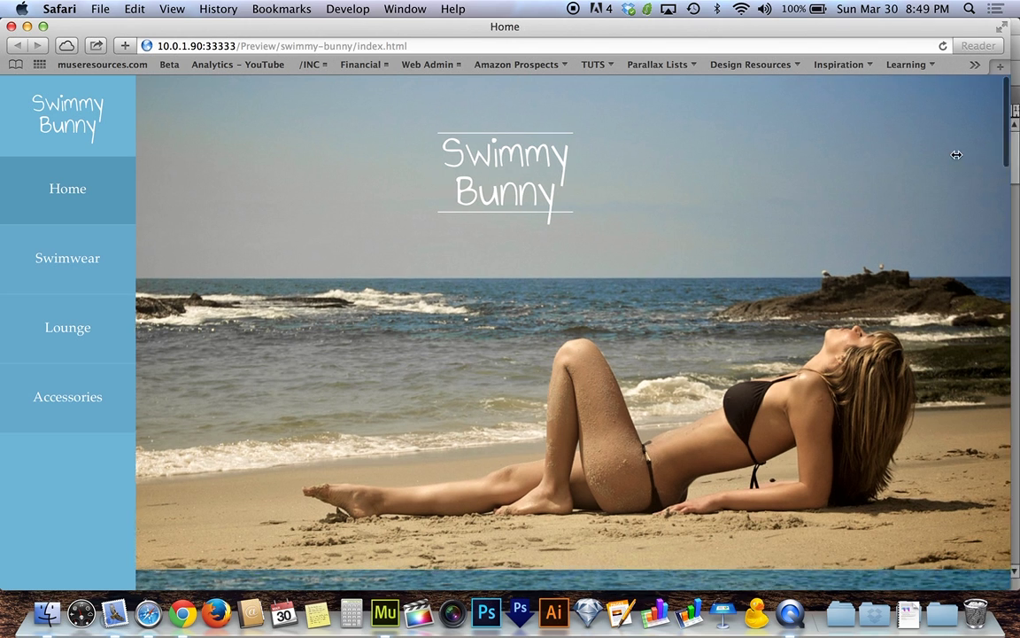
pyautogui.press('super+alt+Left')
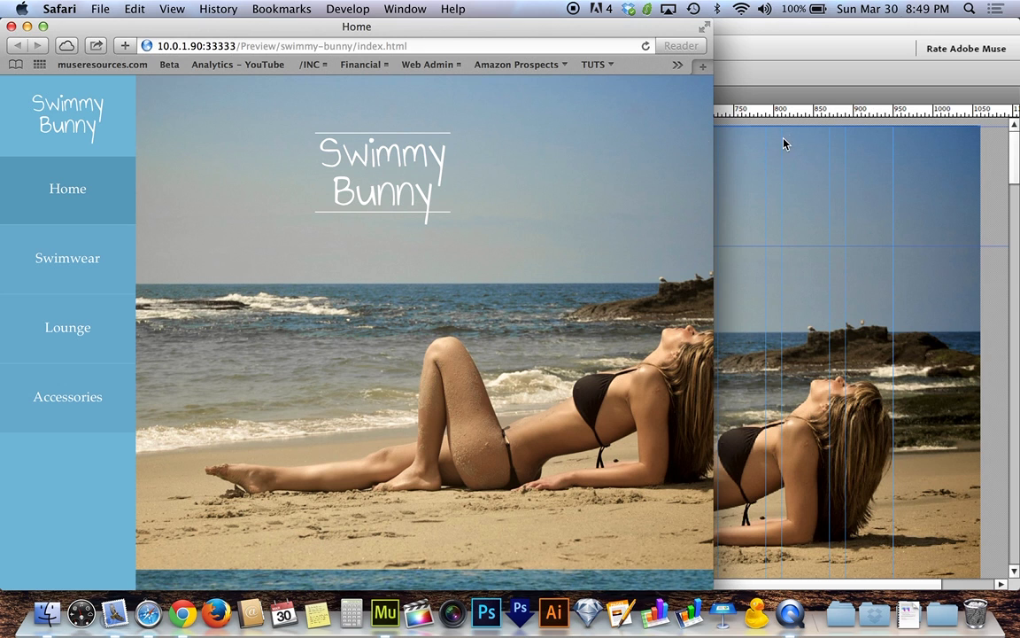
pyautogui.moveTo(714, 151); pyautogui.dragTo(1017, 156)
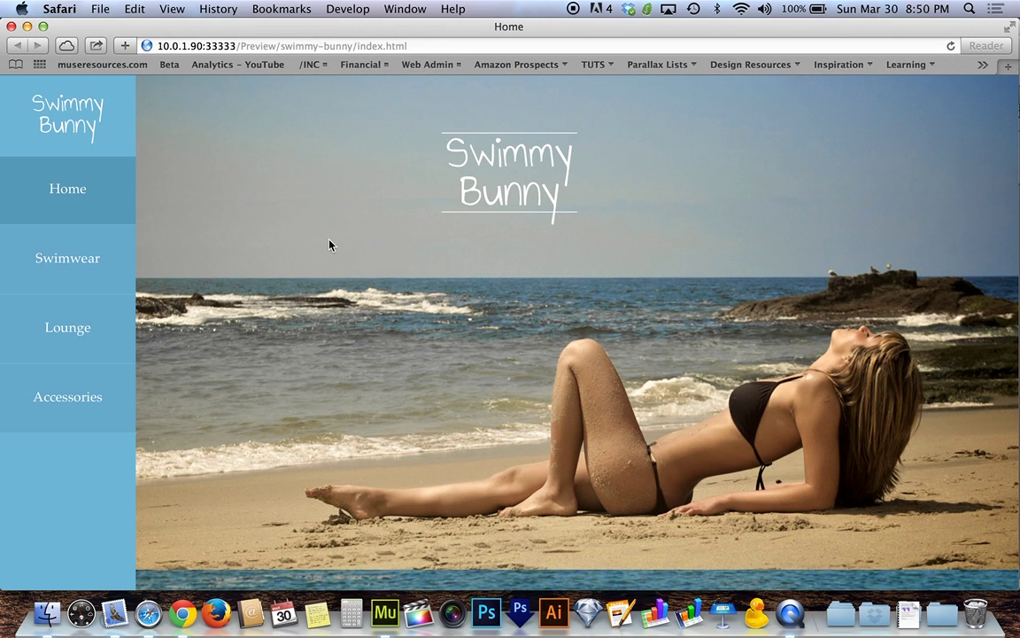
pyautogui.click(10, 27)
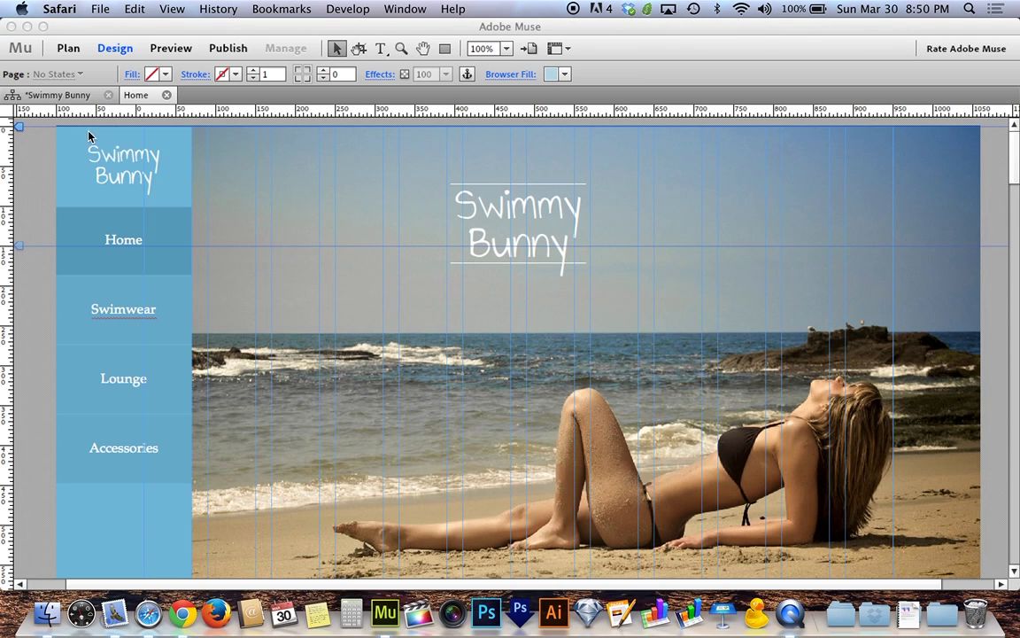
# Apply the A-Master master to the Home page in the site plan and open Home for editing
pyautogui.click(38, 99)
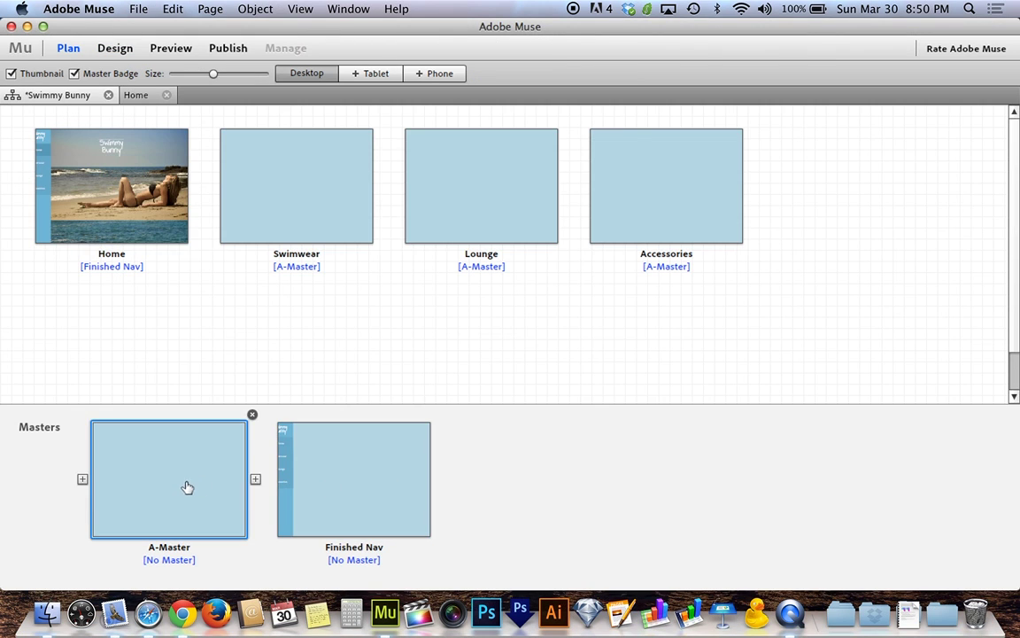
pyautogui.moveTo(187, 486); pyautogui.dragTo(117, 212)
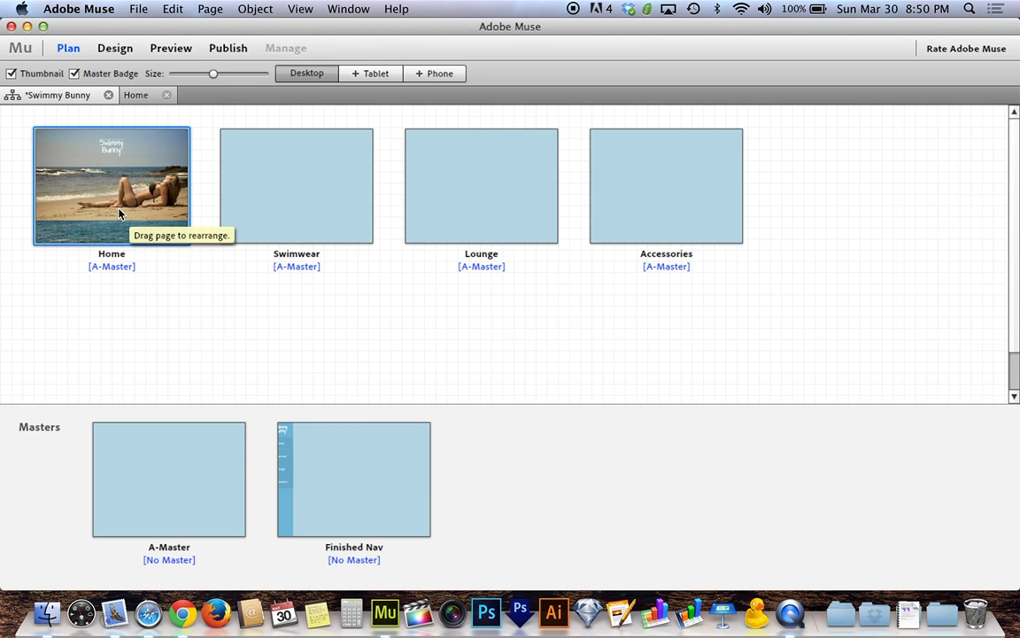
pyautogui.doubleClick(120, 212)
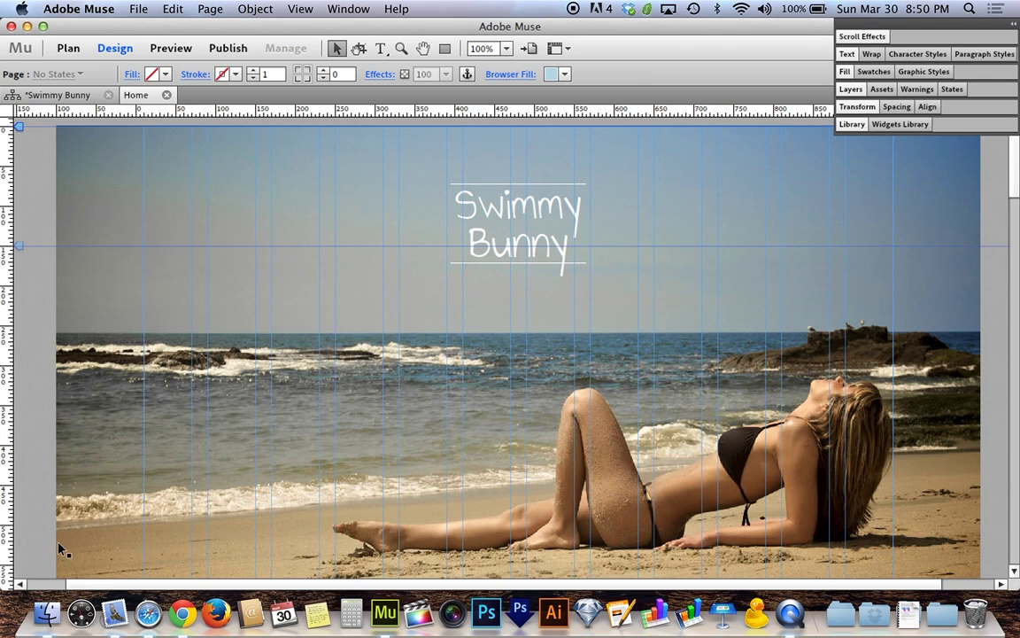
# Switch to Safari, look at the grid templates on the Templates page of museresources.com, and close the site
pyautogui.click(145, 618)
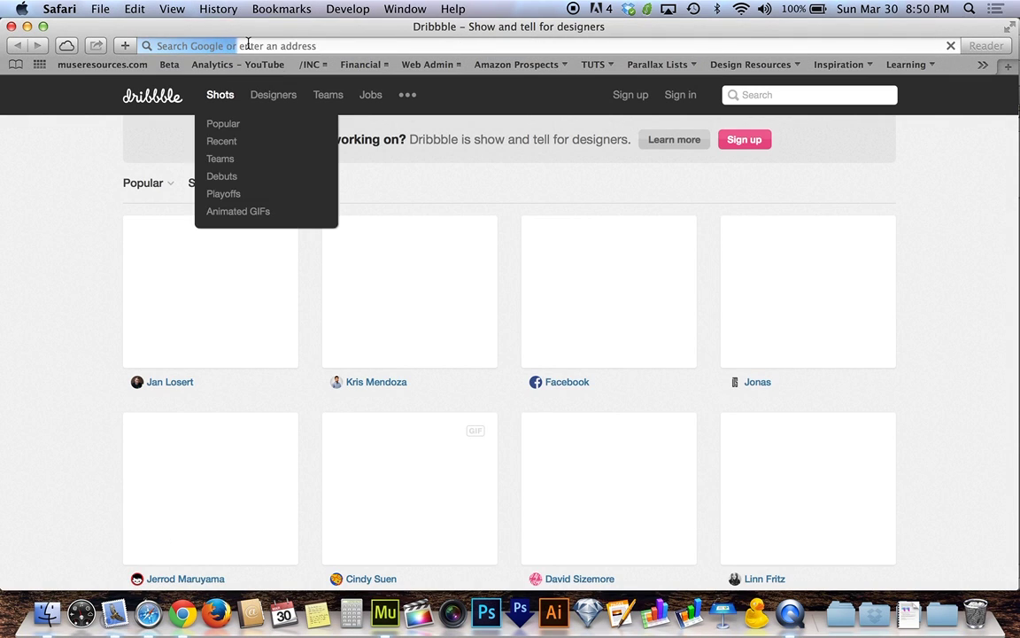
pyautogui.write('mu')
pyautogui.write('seresources.com')
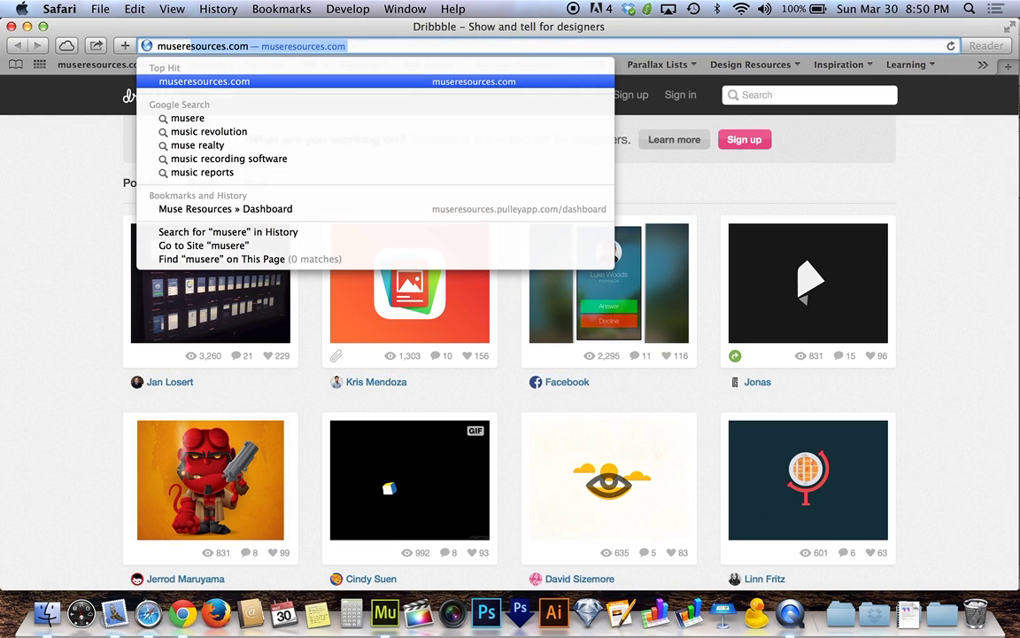
pyautogui.press('Return')
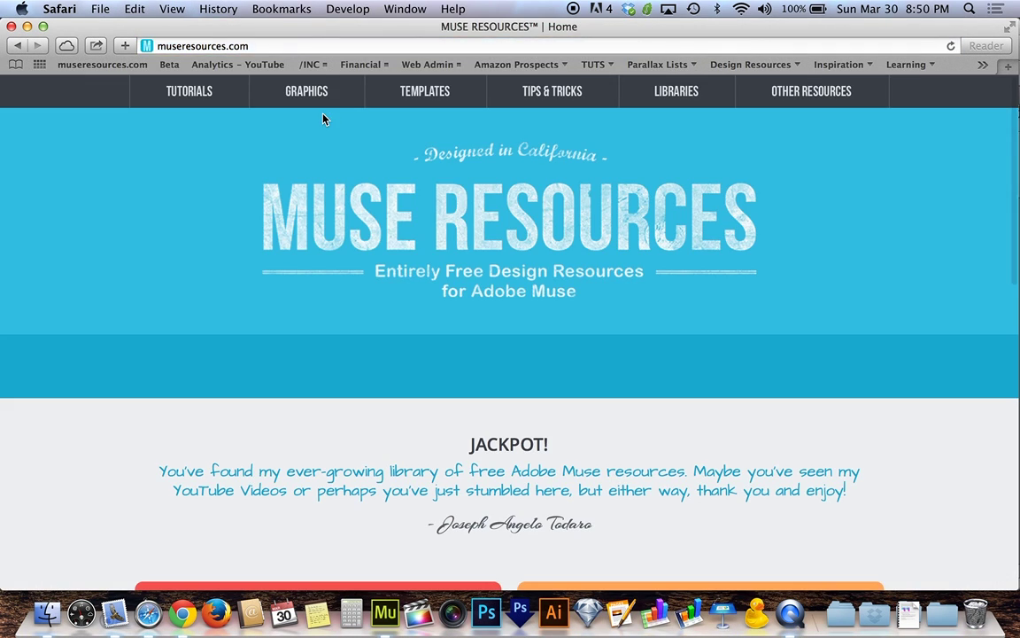
pyautogui.click(416, 93)
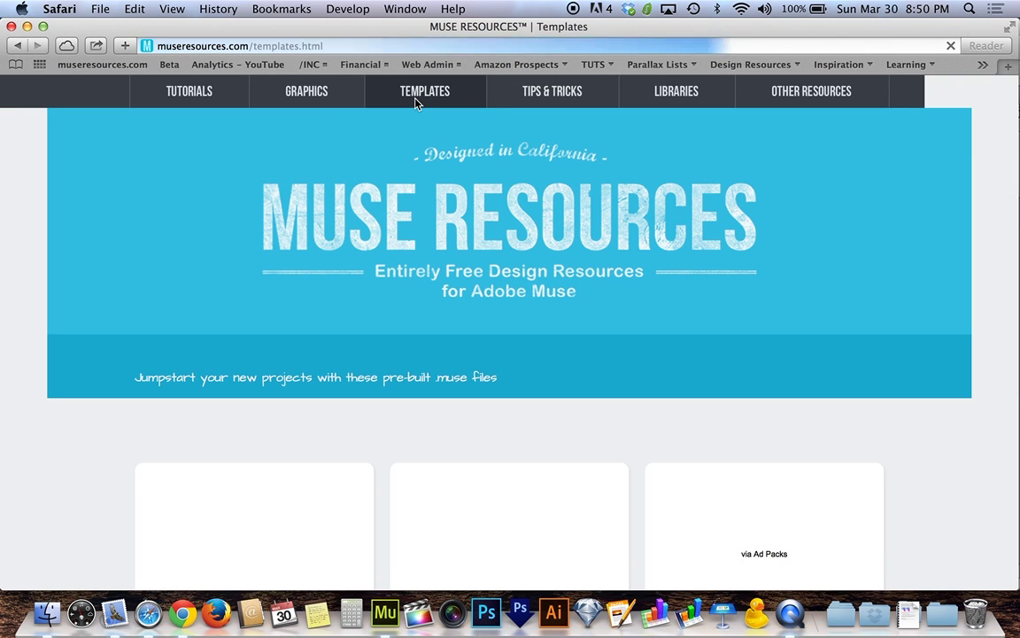
pyautogui.scroll(-8, 416, 105)
pyautogui.scroll(2, 417, 102)
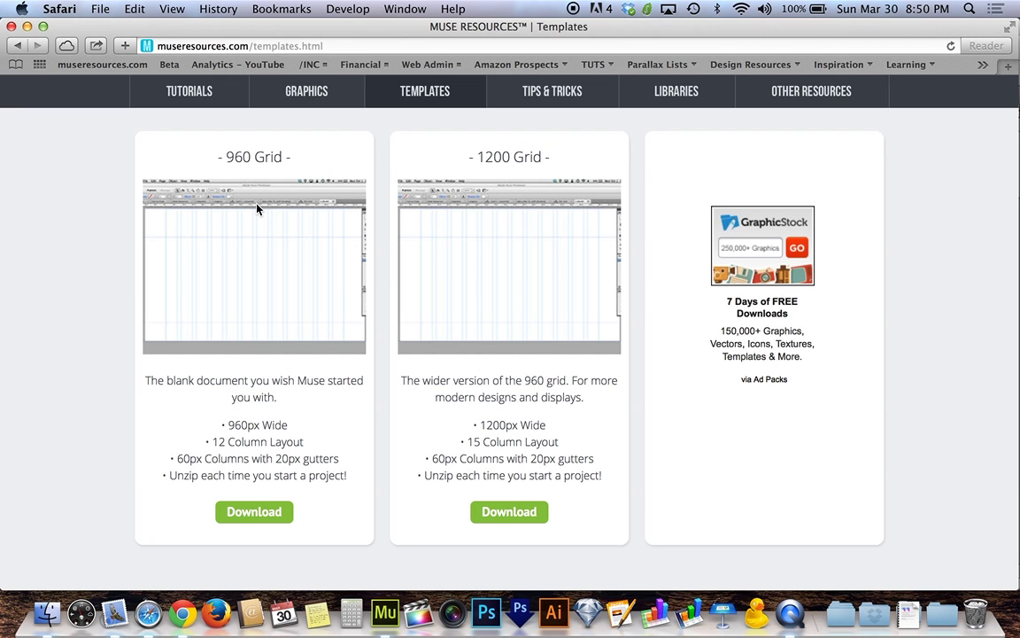
pyautogui.press('super+w')
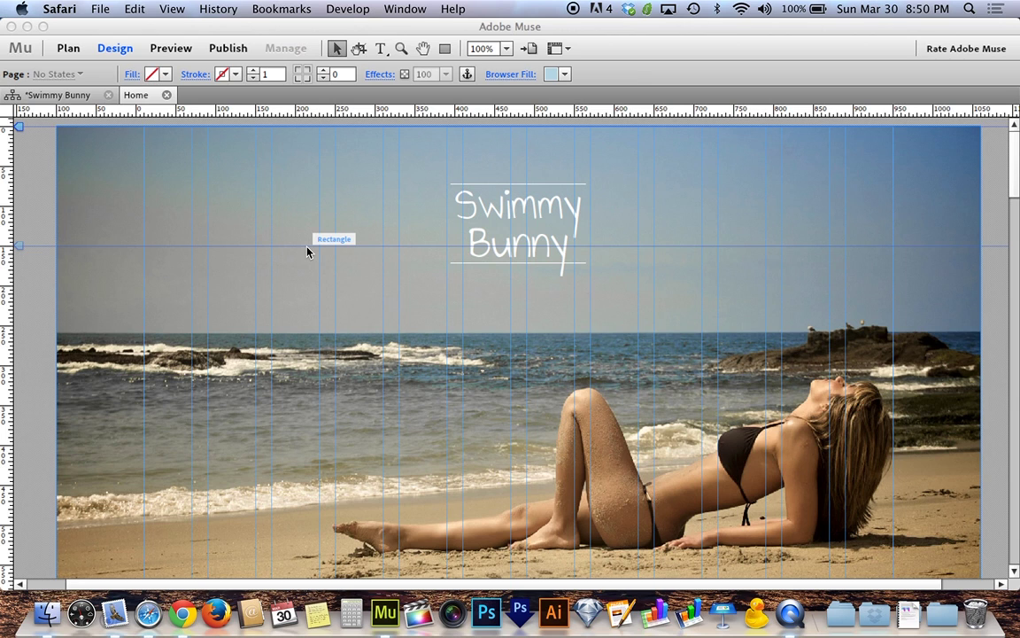
pyautogui.click(38, 186)
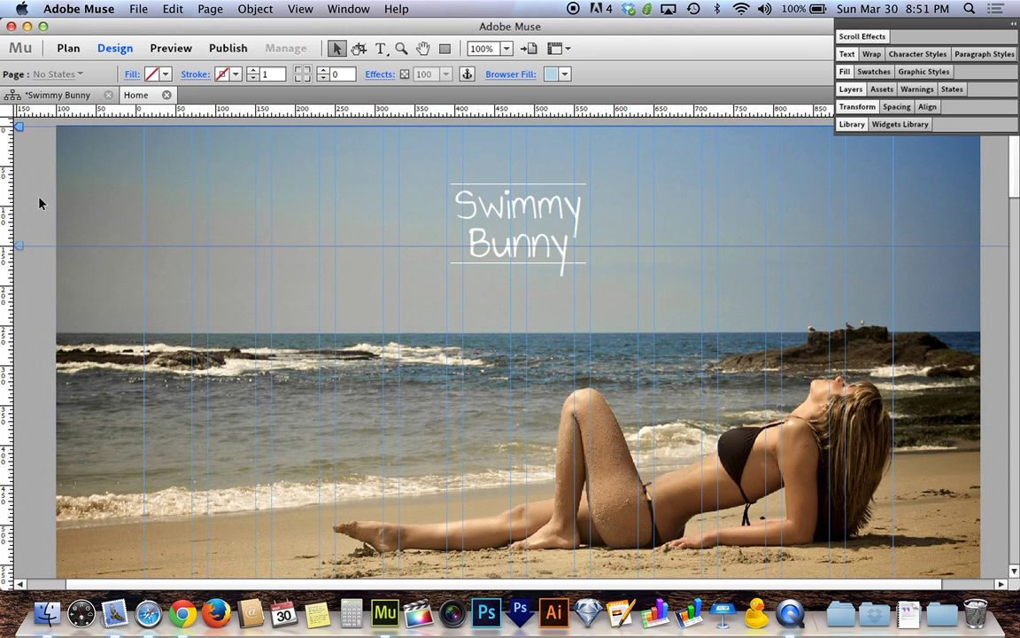
pyautogui.click(520, 211)
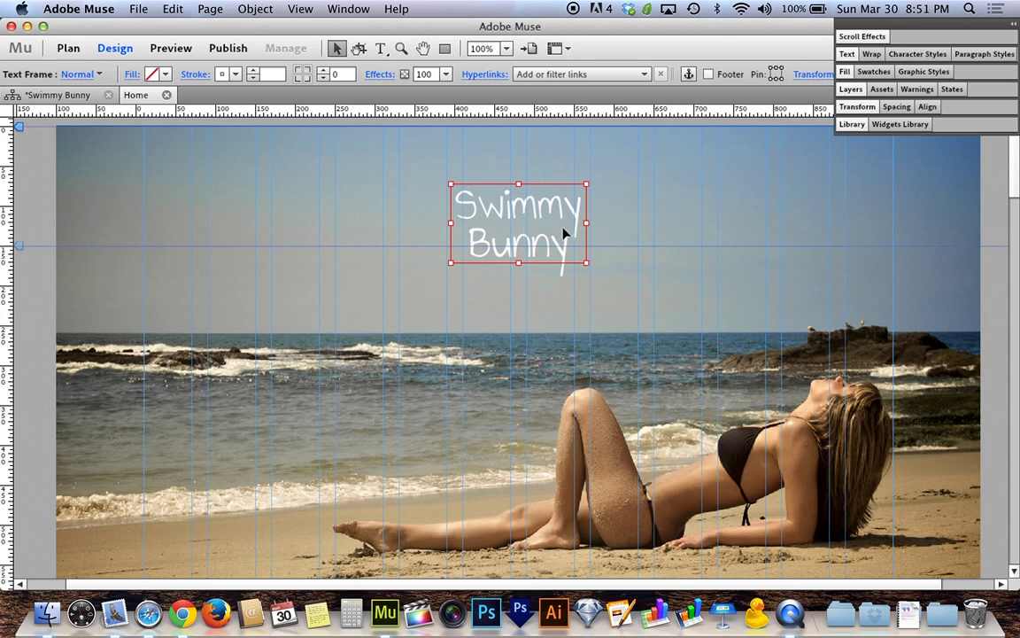
pyautogui.click(631, 196)
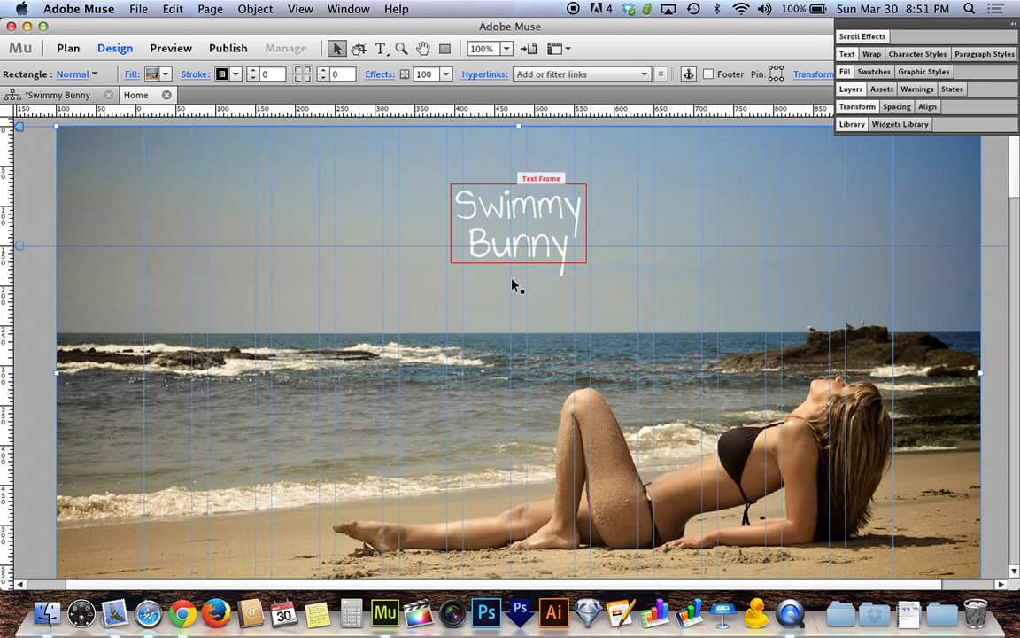
pyautogui.click(47, 216)
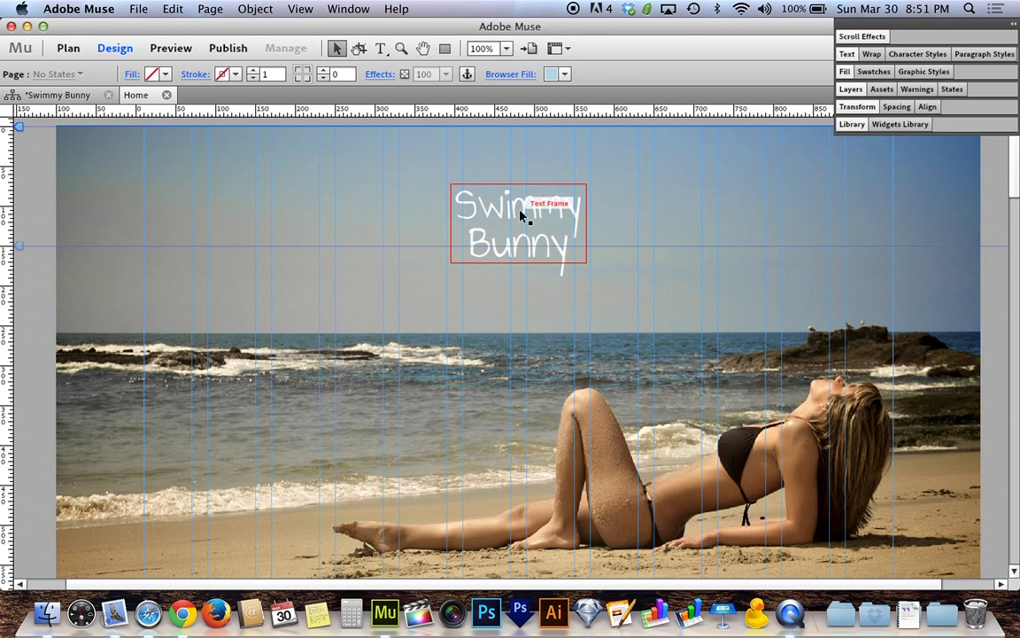
pyautogui.moveTo(515, 199); pyautogui.dragTo(518, 208)
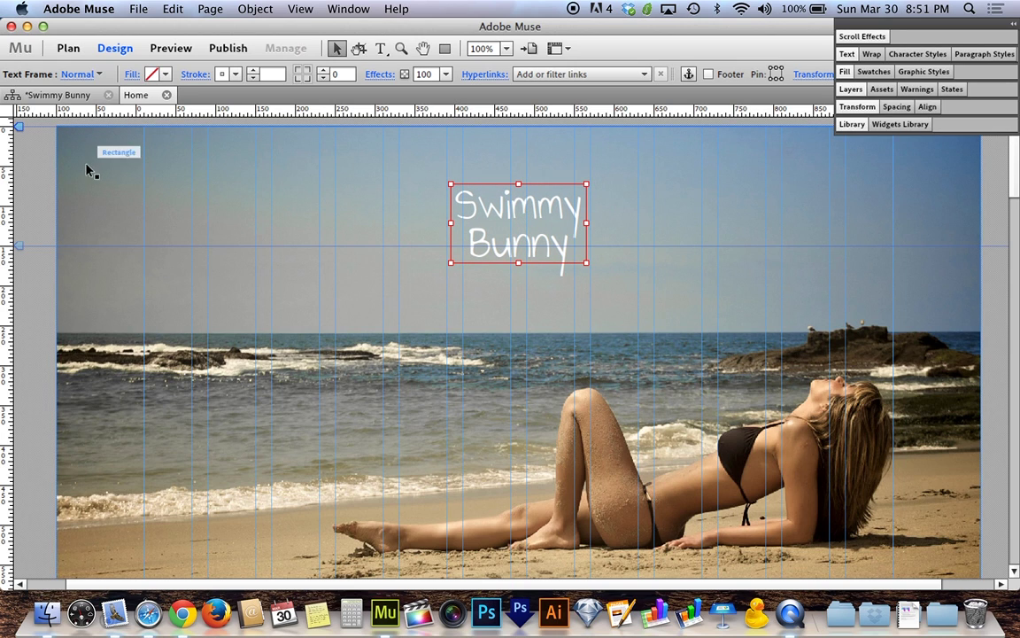
pyautogui.click(24, 181)
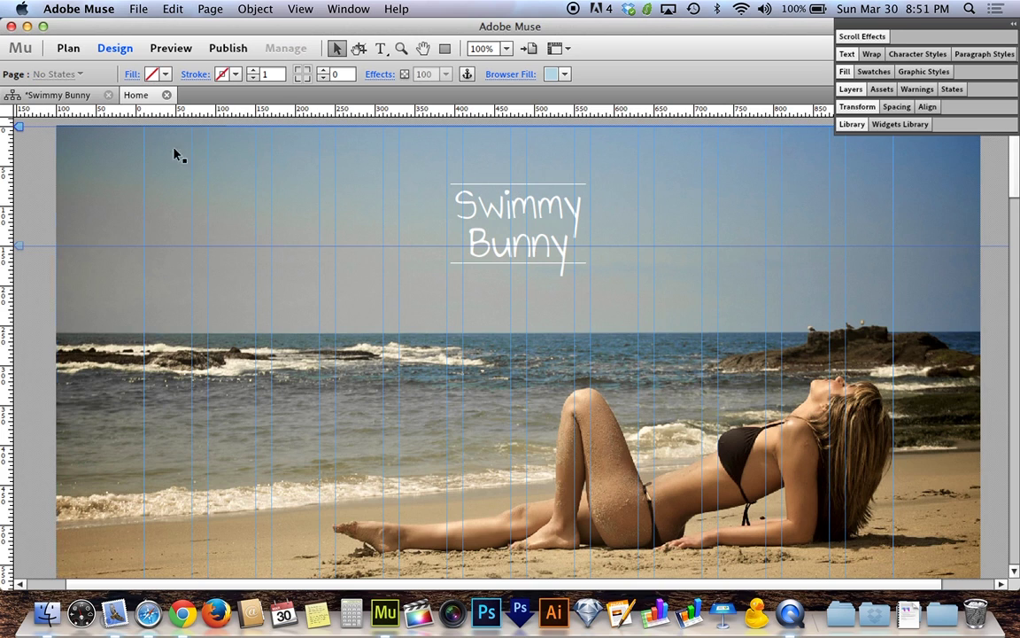
# Draw a 170 px wide rectangle along the Home page's left edge, extending from the page top down into the rocky beach photo
pyautogui.click(445, 48)
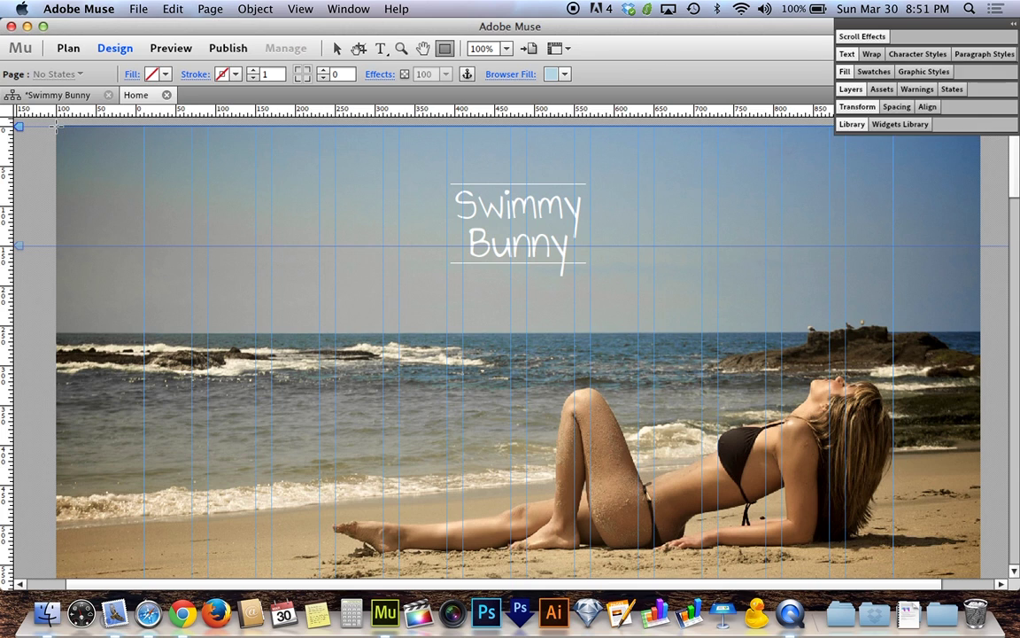
pyautogui.moveTo(55, 127); pyautogui.dragTo(192, 345)
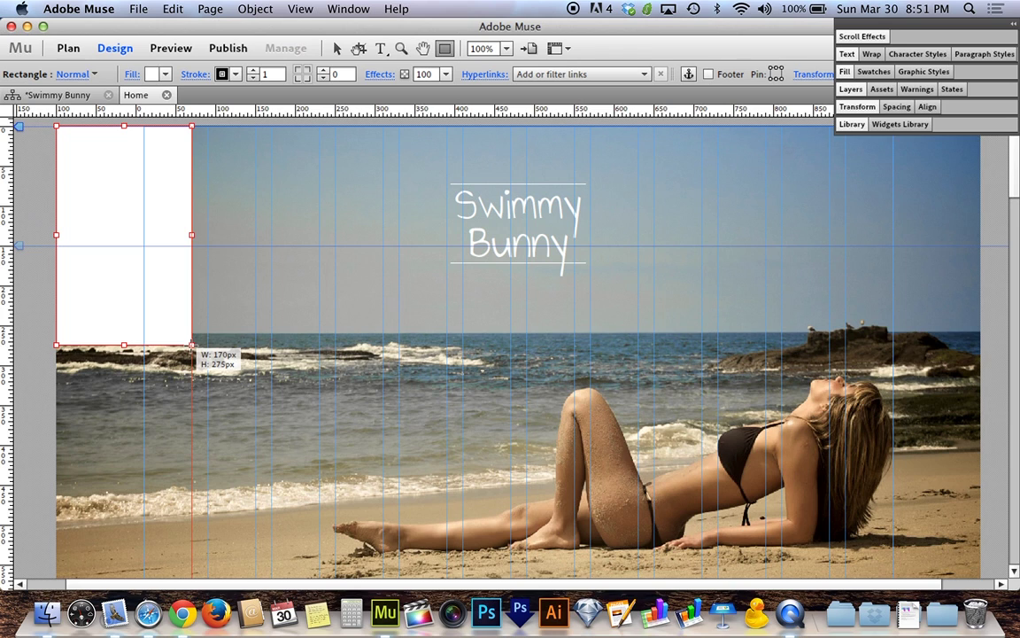
pyautogui.moveTo(193, 345); pyautogui.dragTo(193, 375)
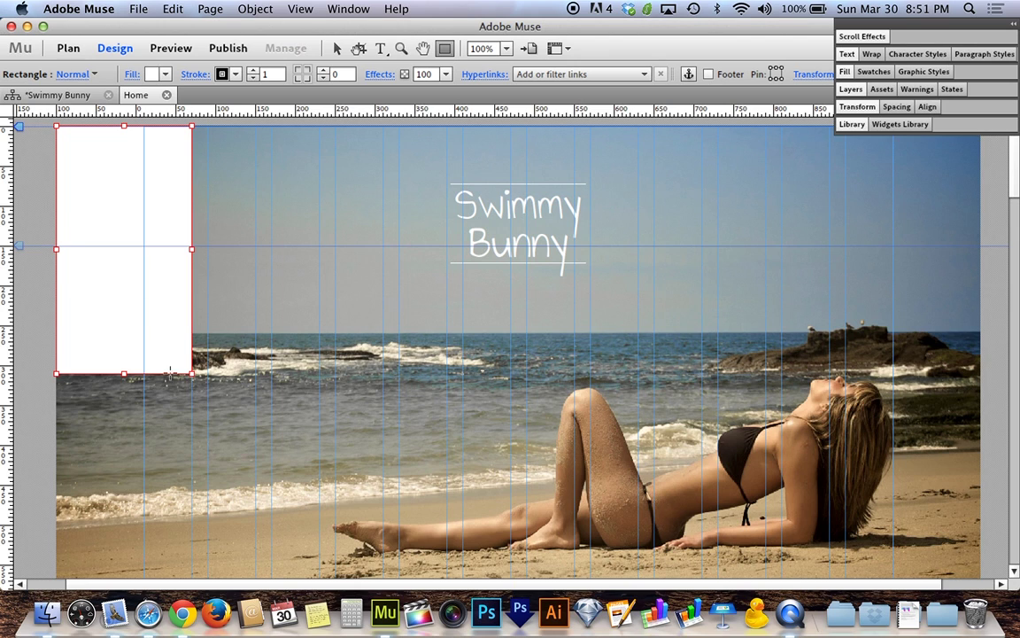
pyautogui.click(336, 50)
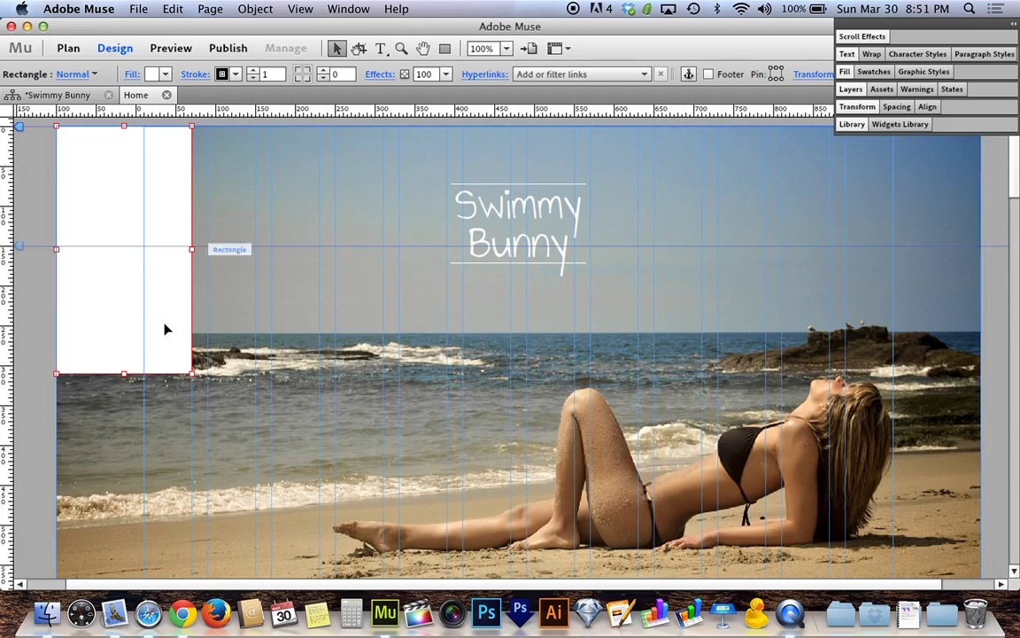
pyautogui.moveTo(124, 373); pyautogui.dragTo(113, 434)
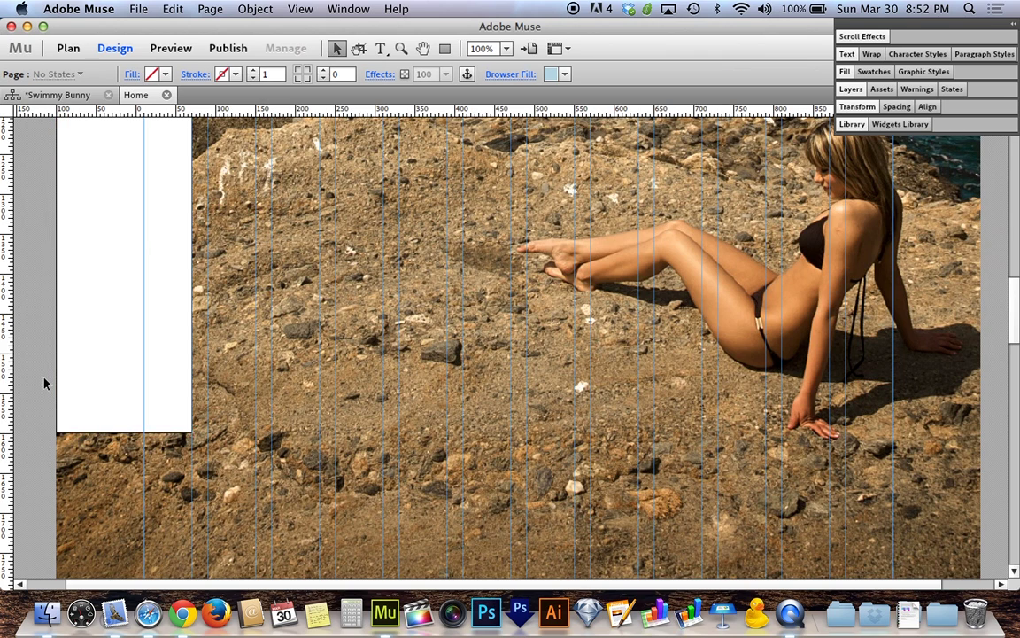
pyautogui.scroll(15, 44, 383)
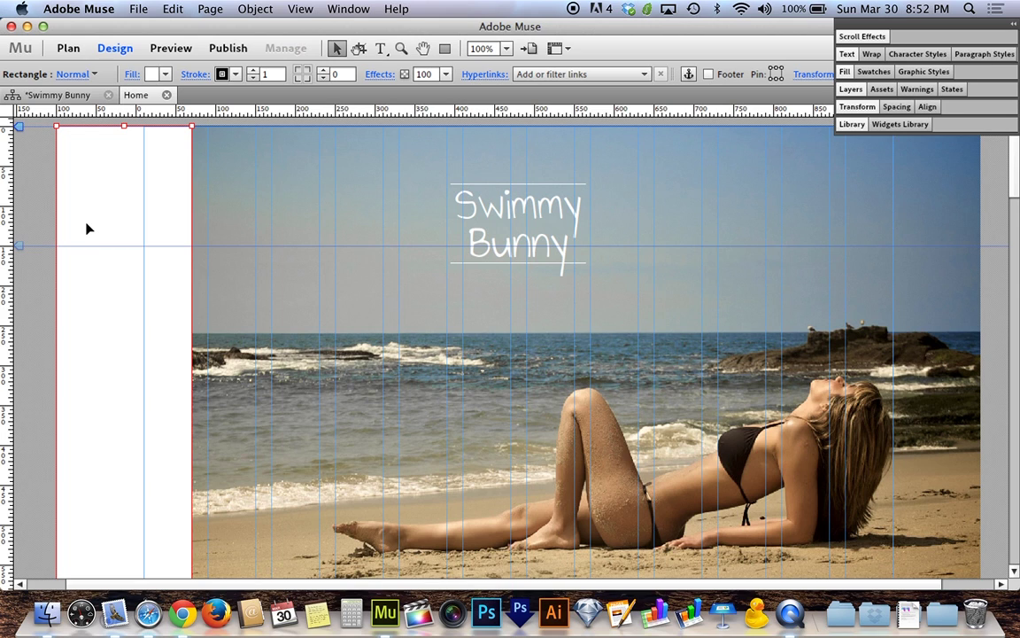
# Set the stroke weight of the tall white sidebar rectangle to 0
pyautogui.click(45, 192)
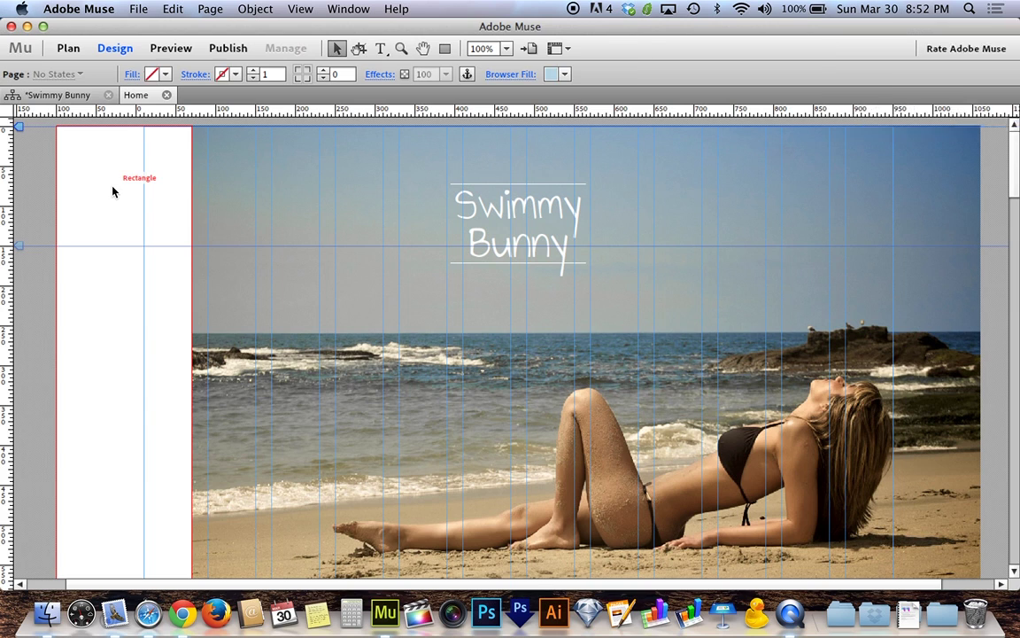
pyautogui.click(113, 192)
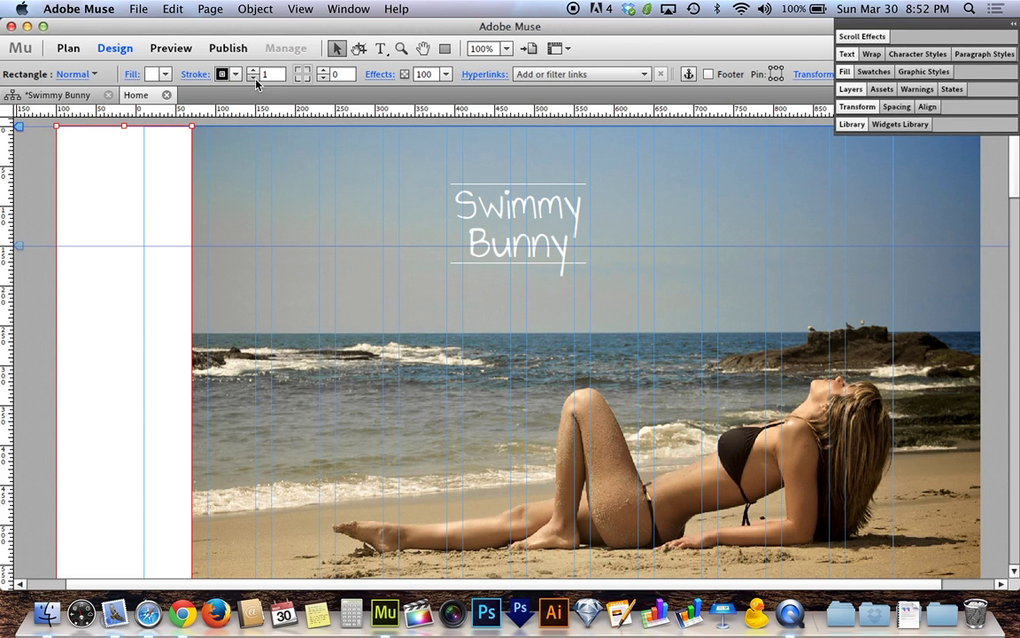
pyautogui.click(37, 207)
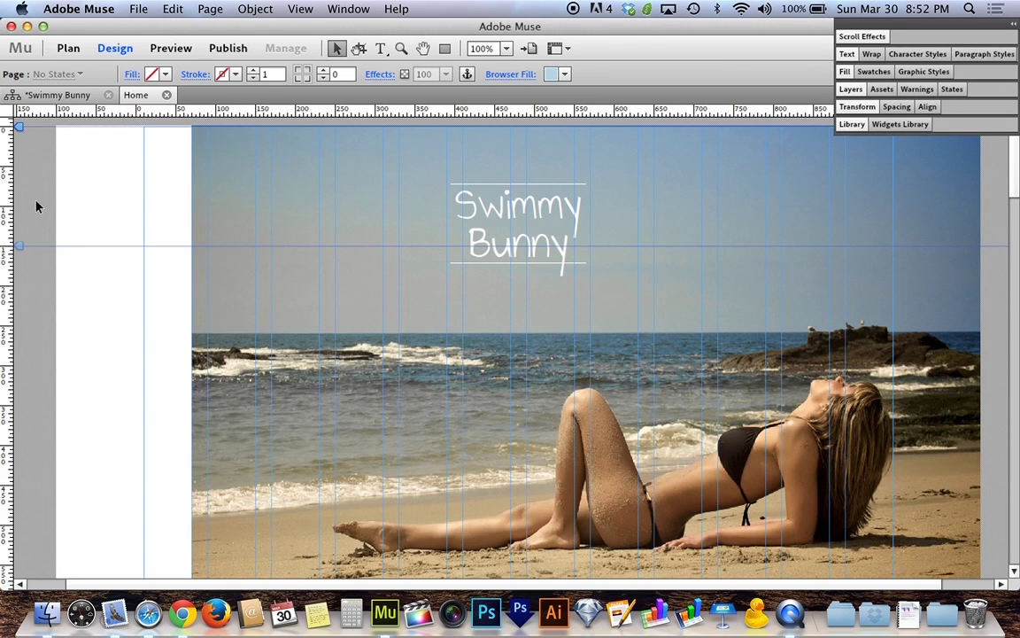
pyautogui.click(114, 212)
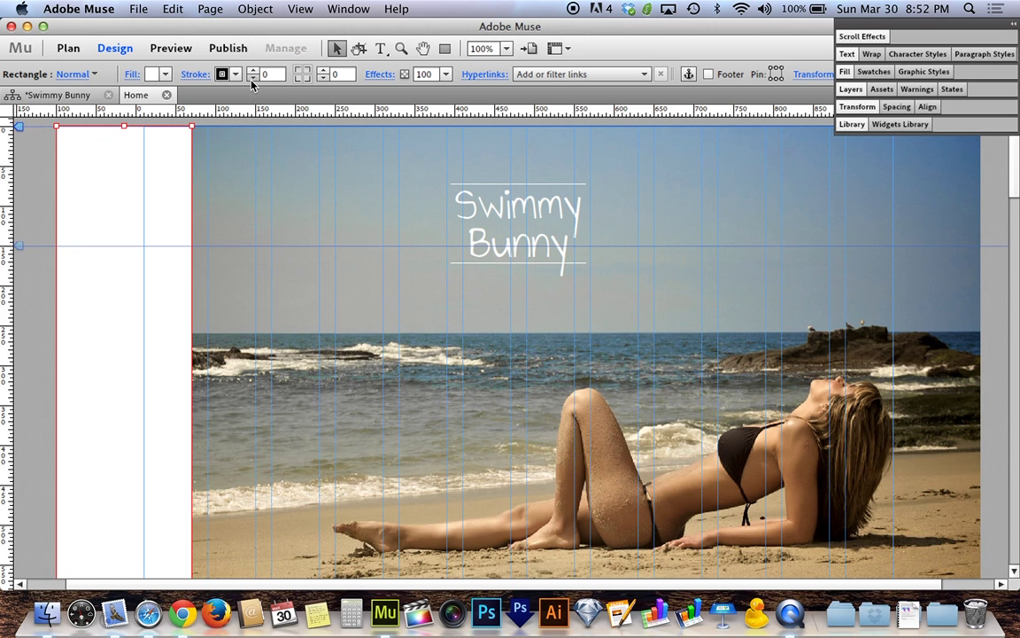
# Fill the sidebar rectangle with the light blue swatch R=120 G=189 B=219
pyautogui.click(130, 75)
pyautogui.click(130, 75)
pyautogui.click(150, 74)
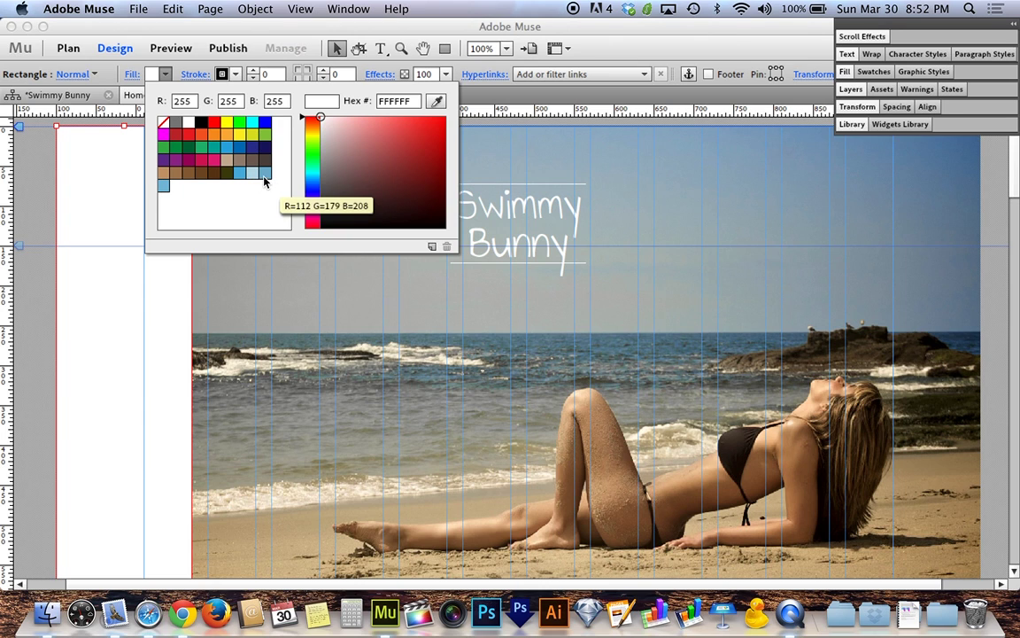
pyautogui.click(163, 186)
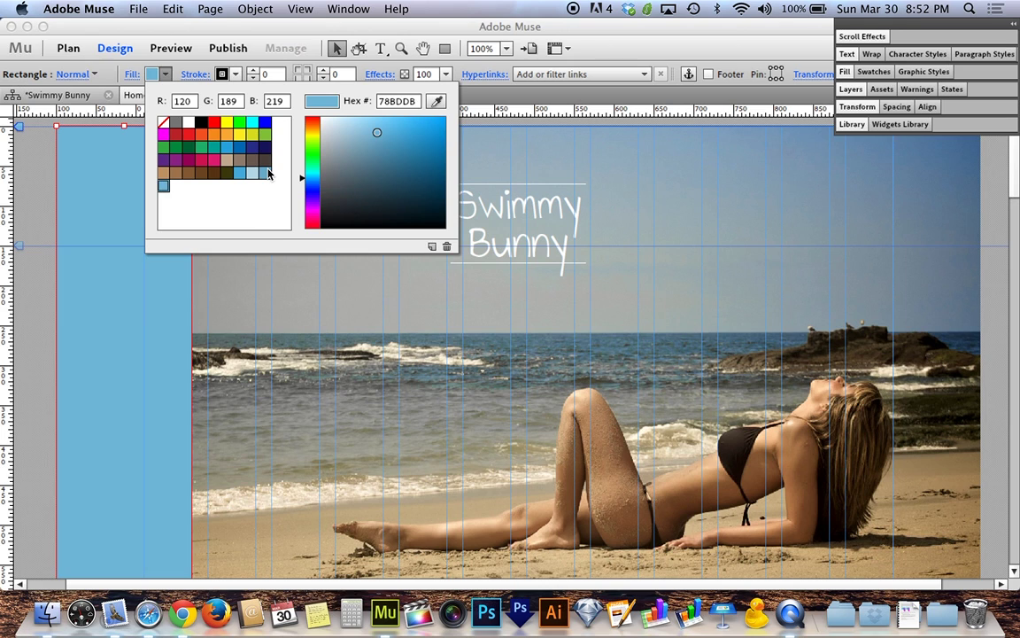
pyautogui.click(266, 172)
pyautogui.click(162, 188)
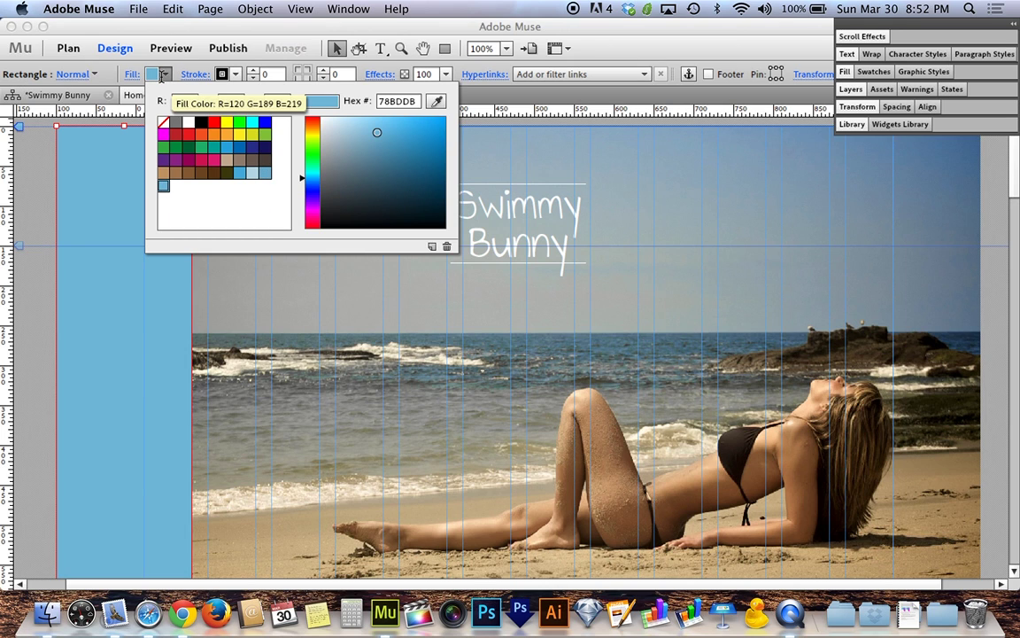
pyautogui.click(166, 77)
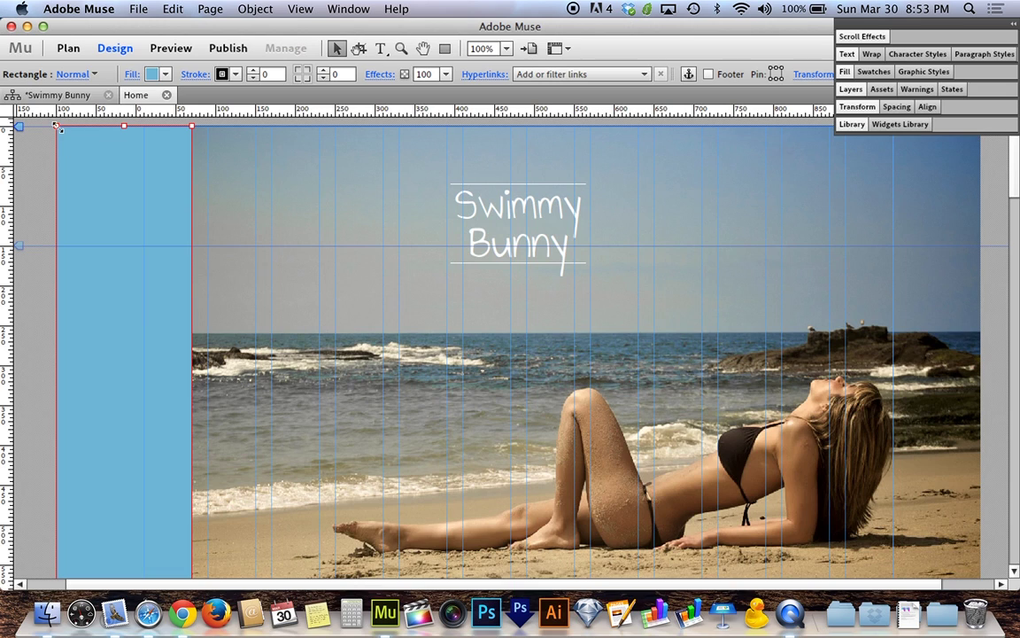
# Look over the pages and masters in the site plan, open the A-Master page, and return to the Home page
pyautogui.click(56, 96)
pyautogui.moveTo(189, 487)
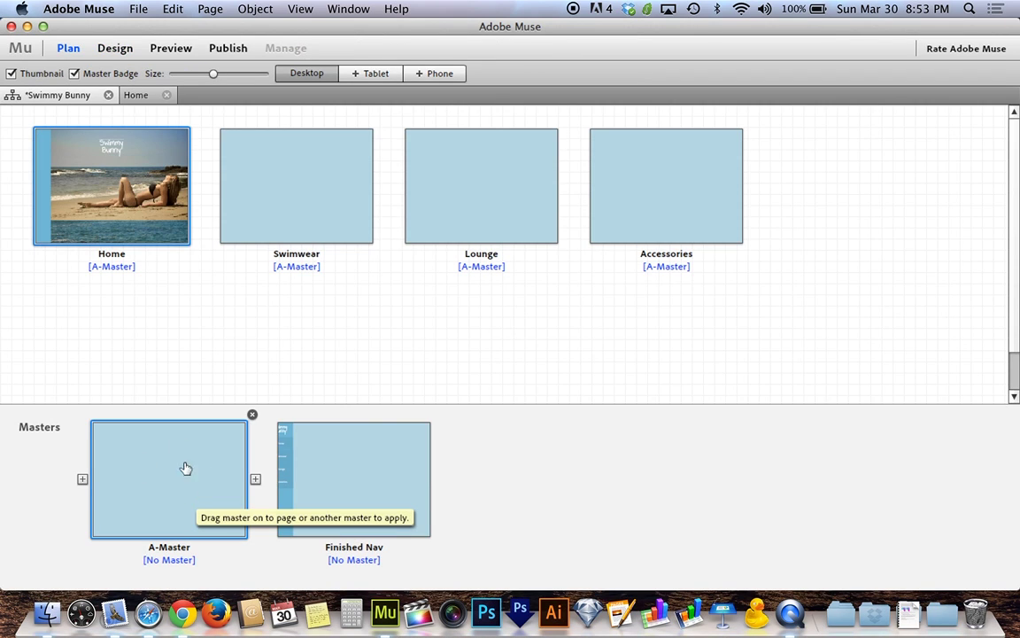
pyautogui.click(276, 176)
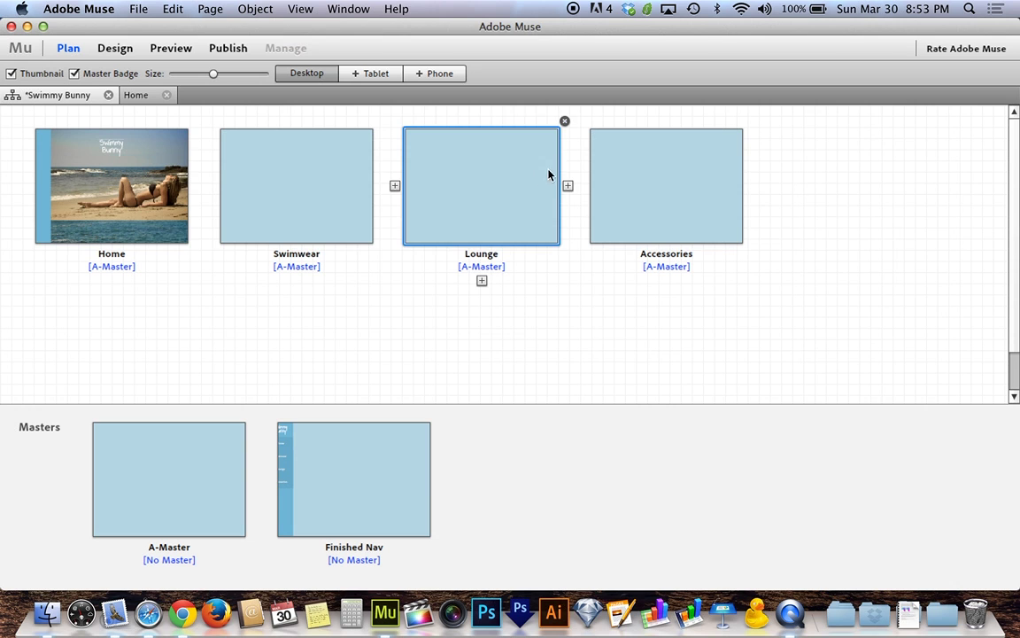
pyautogui.doubleClick(87, 189)
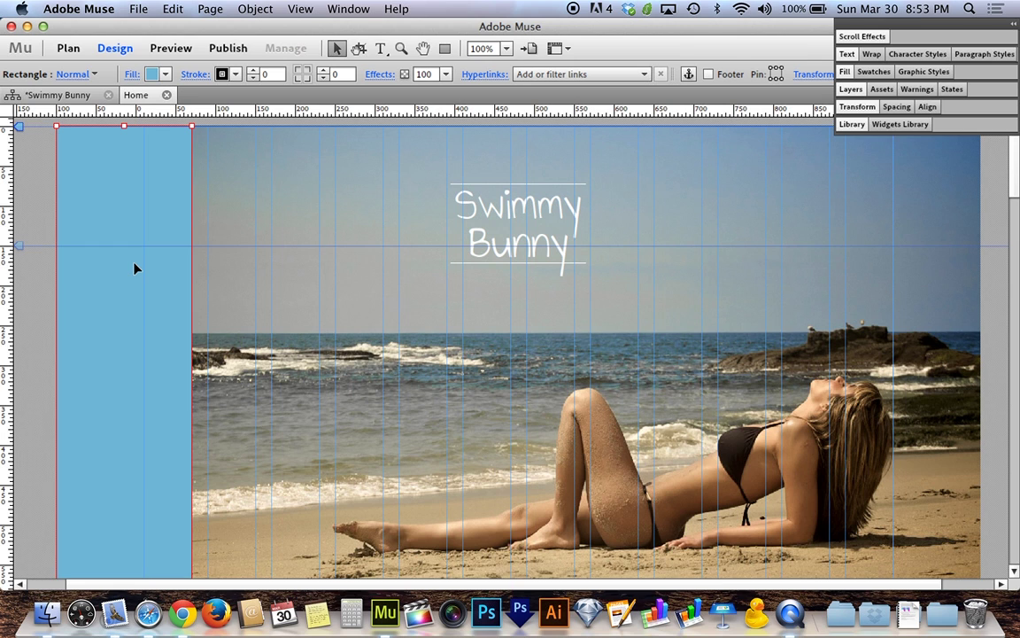
pyautogui.click(75, 97)
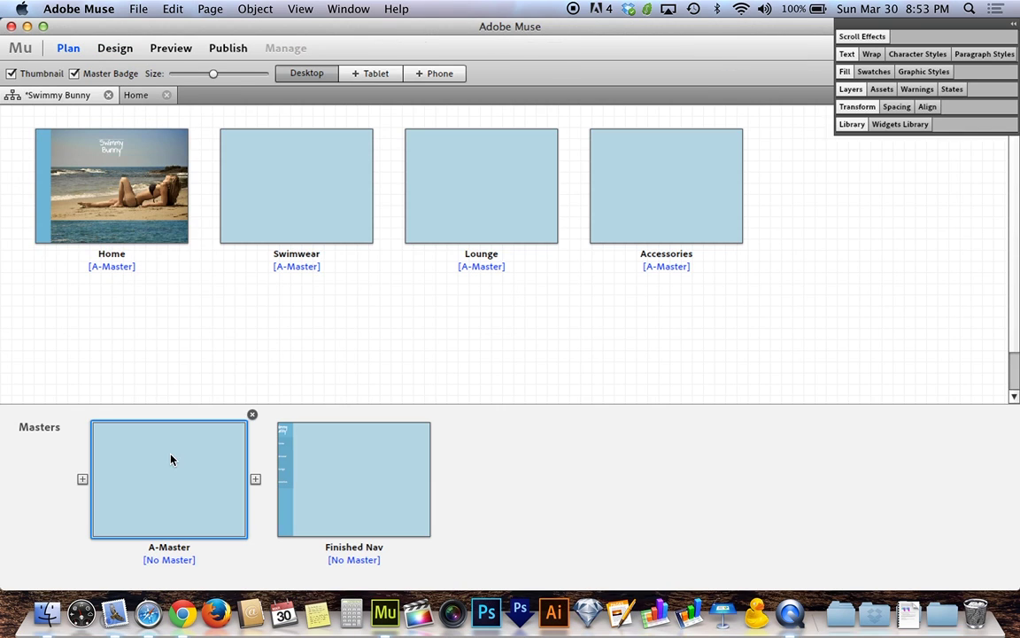
pyautogui.doubleClick(171, 459)
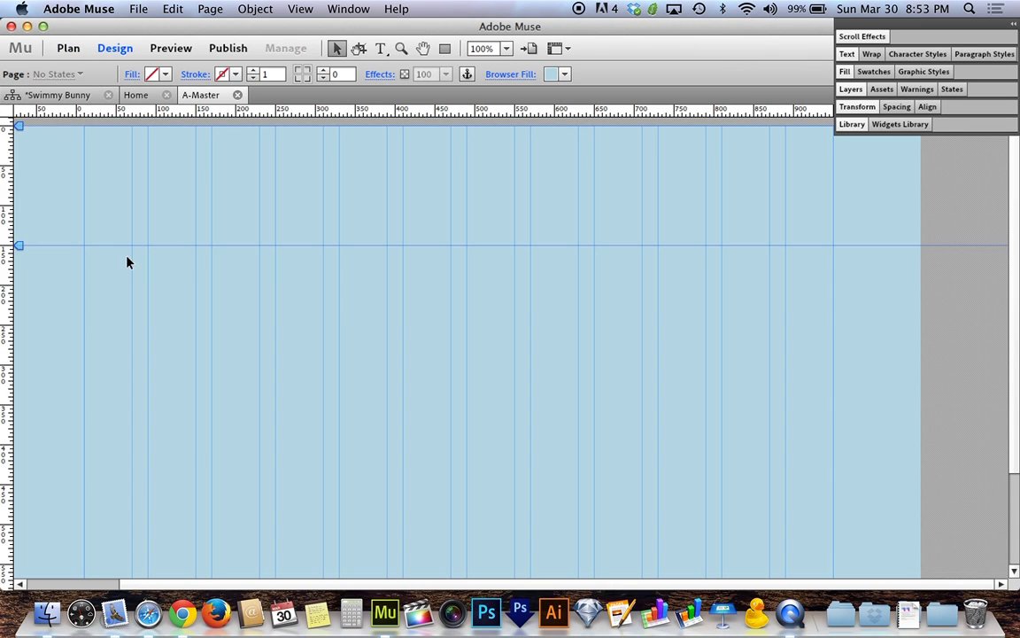
pyautogui.click(134, 96)
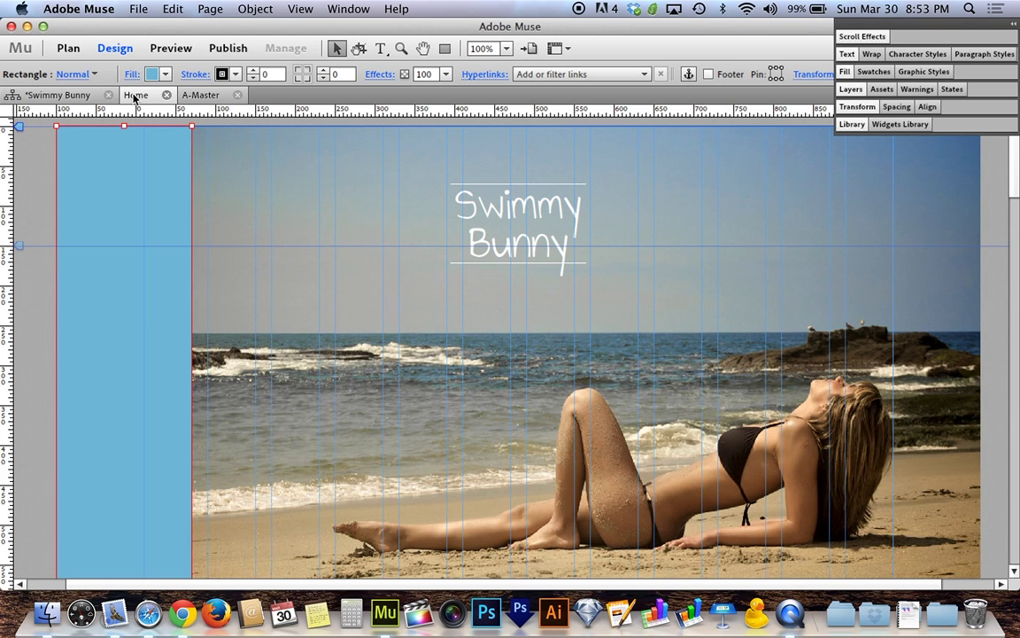
# Inspect the blue sidebar rectangle down to its lower end, check its size at the upper corner, and deselect it
pyautogui.click(31, 167)
pyautogui.click(105, 164)
pyautogui.scroll(-15, 133, 155)
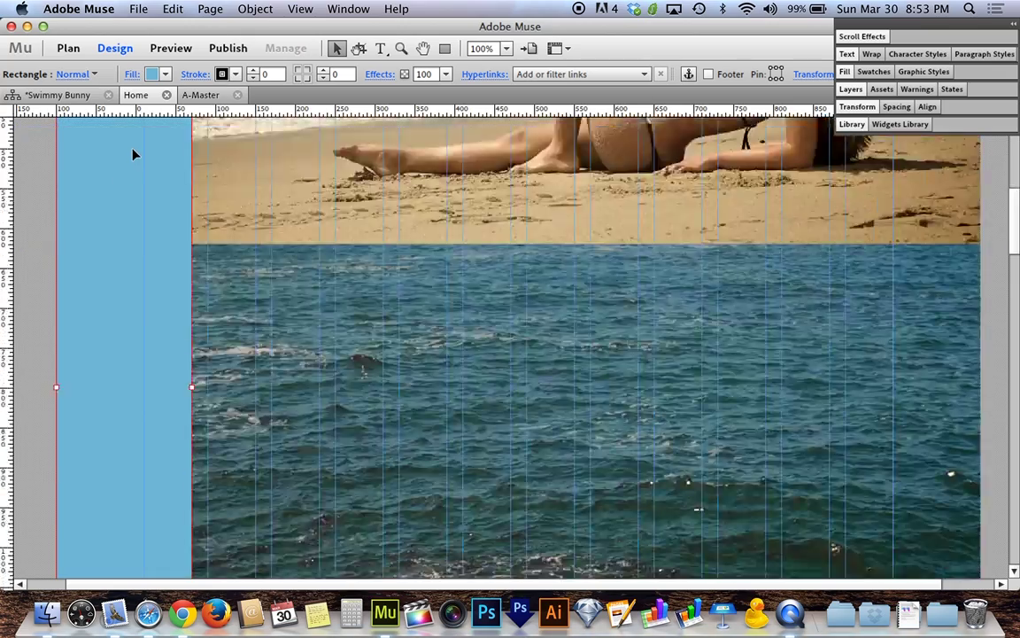
pyautogui.scroll(10, 120, 197)
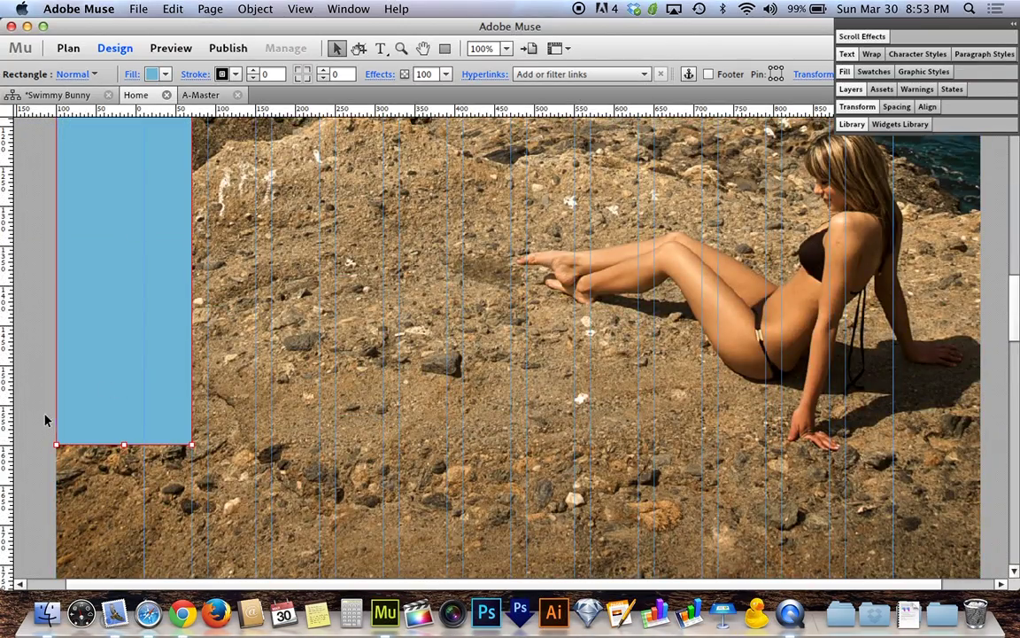
pyautogui.scroll(10, 42, 418)
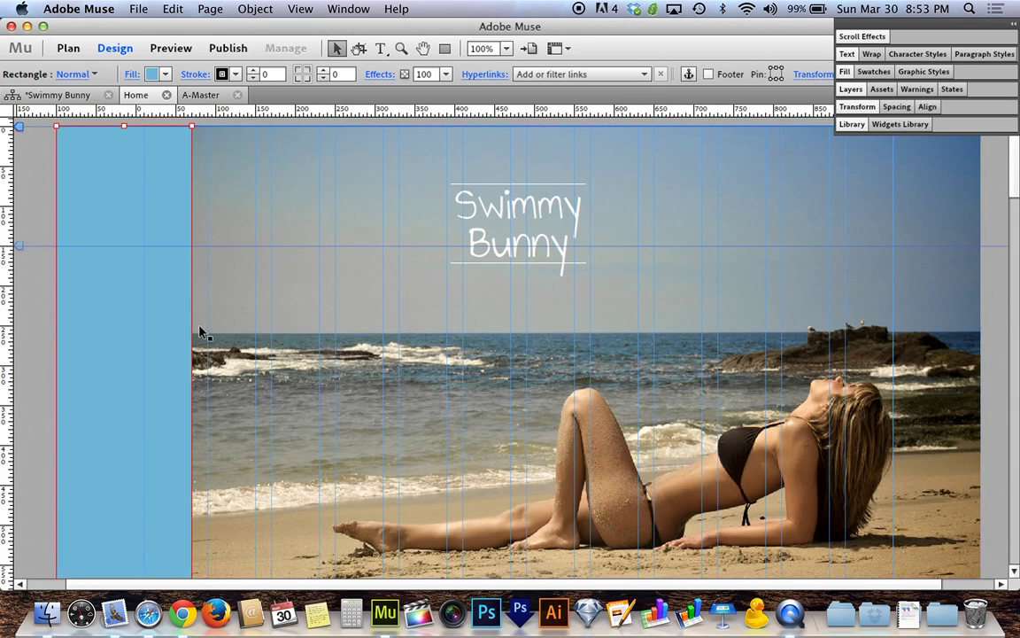
pyautogui.click(191, 127)
pyautogui.moveTo(192, 127); pyautogui.dragTo(192, 126)
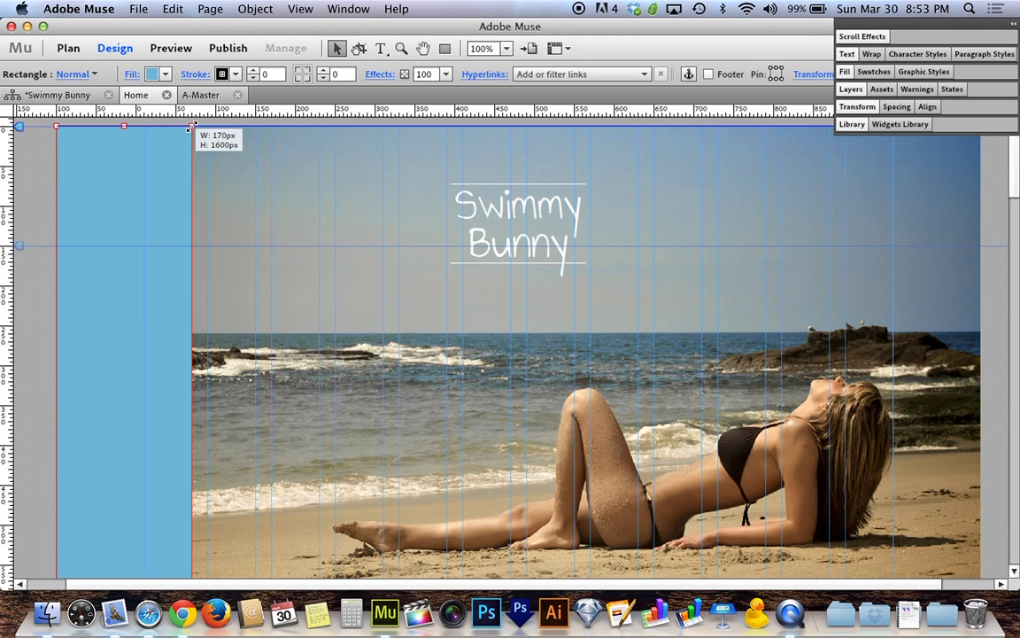
pyautogui.moveTo(192, 127); pyautogui.dragTo(192, 127)
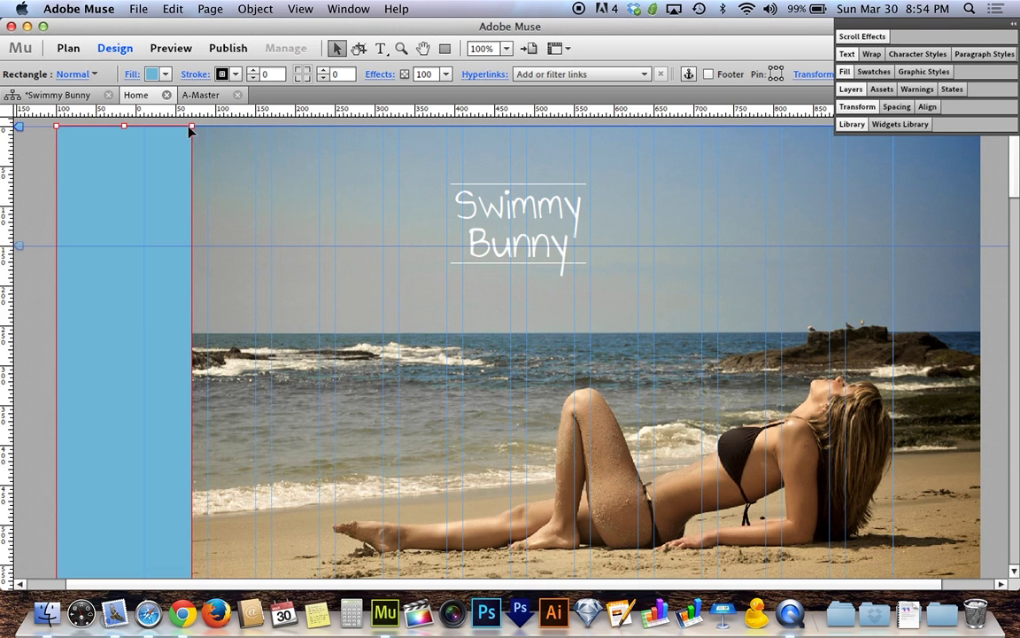
pyautogui.click(33, 195)
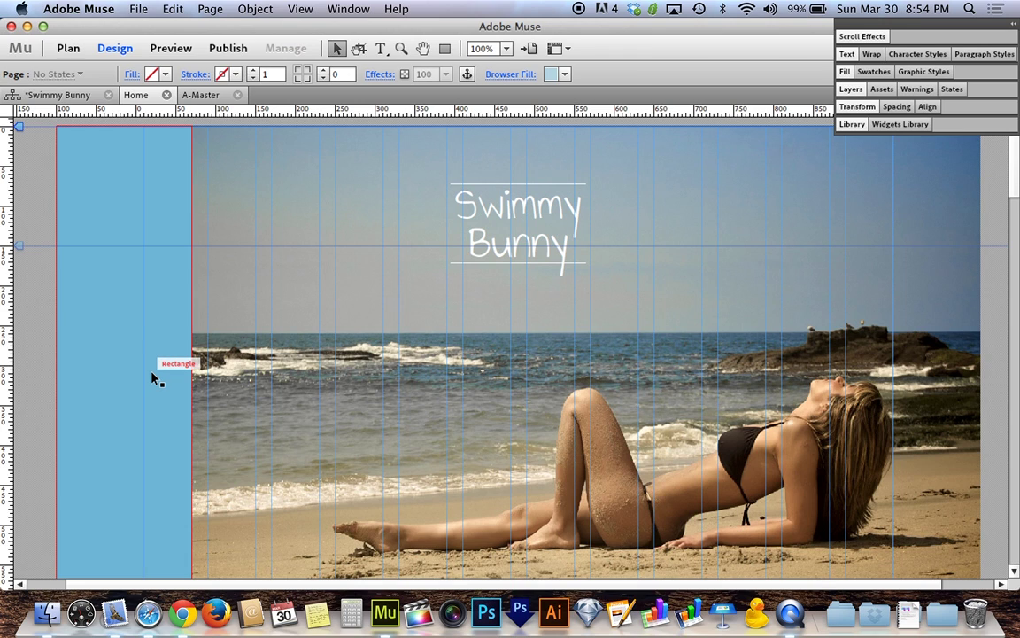
# Find the Menus group among the built-in widgets and preview the Vertical menu
pyautogui.click(895, 126)
pyautogui.click(895, 126)
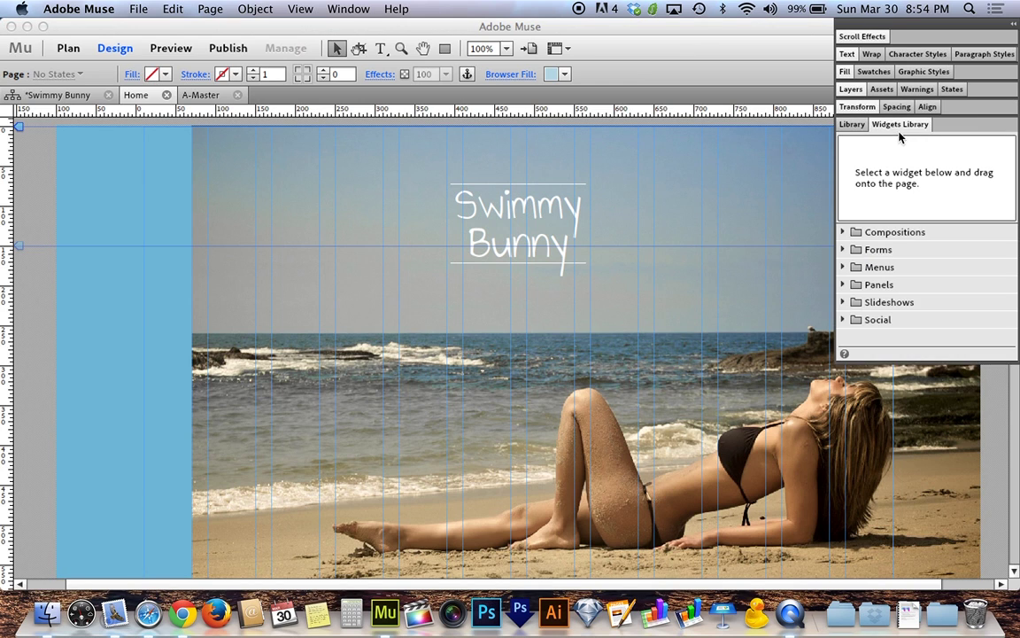
pyautogui.click(842, 268)
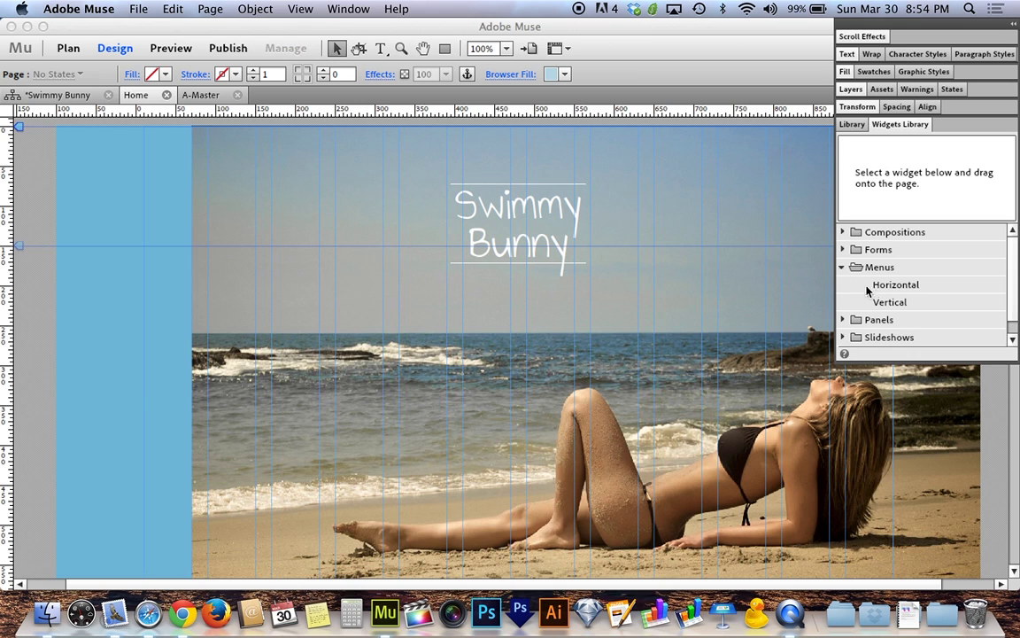
pyautogui.click(848, 303)
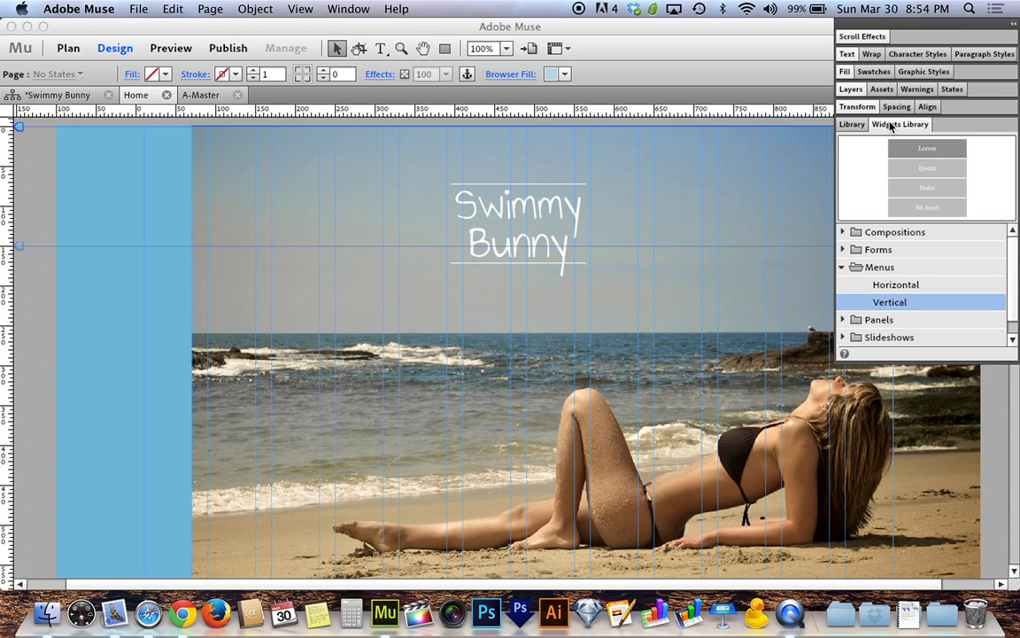
# Browse the folders of installed items in the Library
pyautogui.click(857, 129)
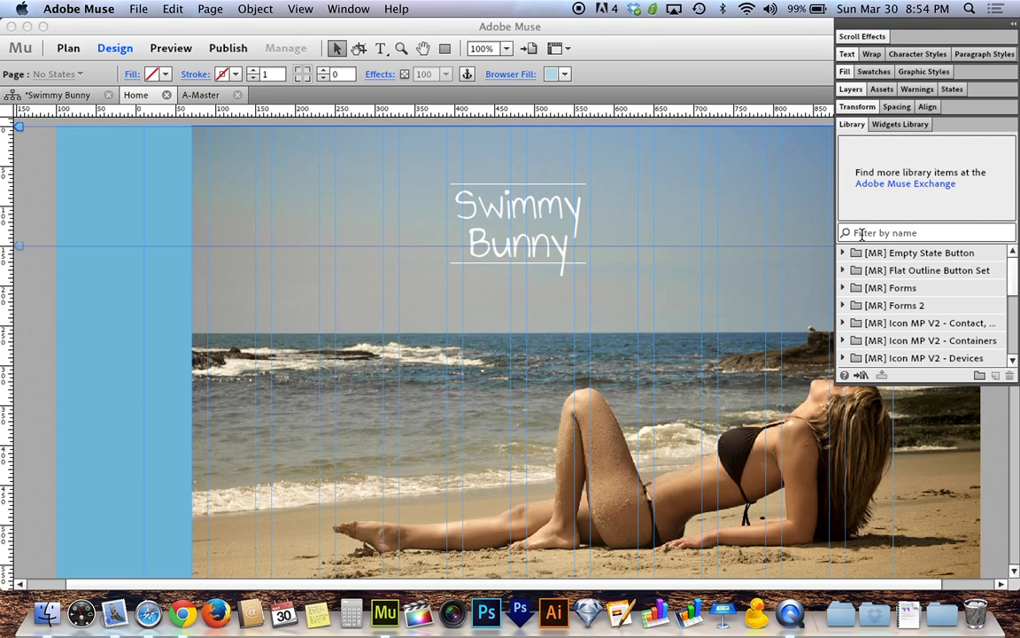
pyautogui.scroll(-3, 879, 308)
pyautogui.scroll(3, 879, 307)
pyautogui.scroll(-5, 879, 307)
pyautogui.scroll(4, 903, 296)
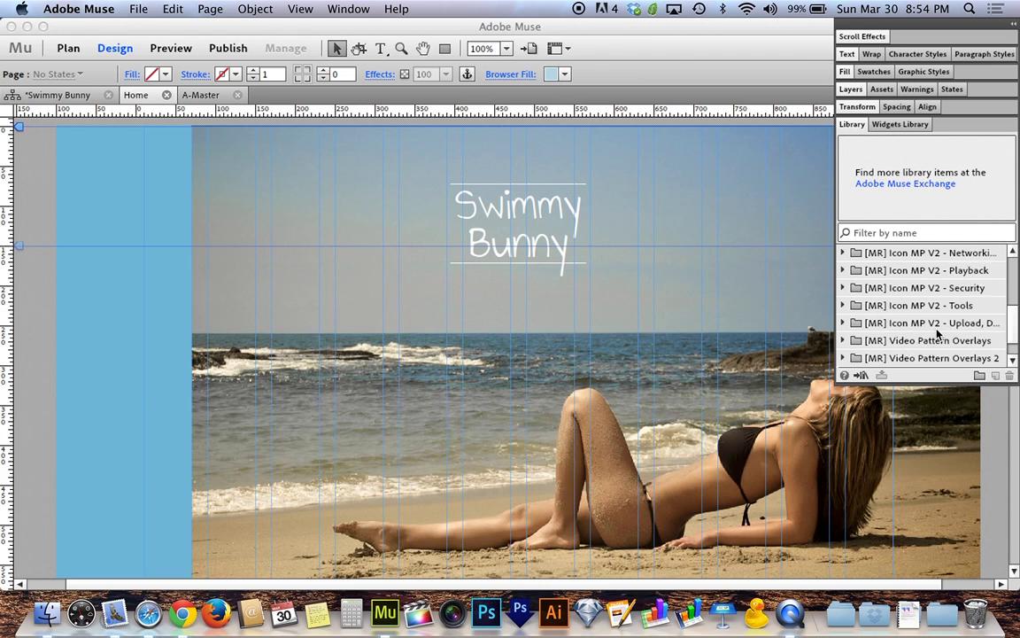
# Place a Vertical menu widget on the blue sidebar at X -100, Y 78 and resize it to 170 by 312 px
pyautogui.click(898, 125)
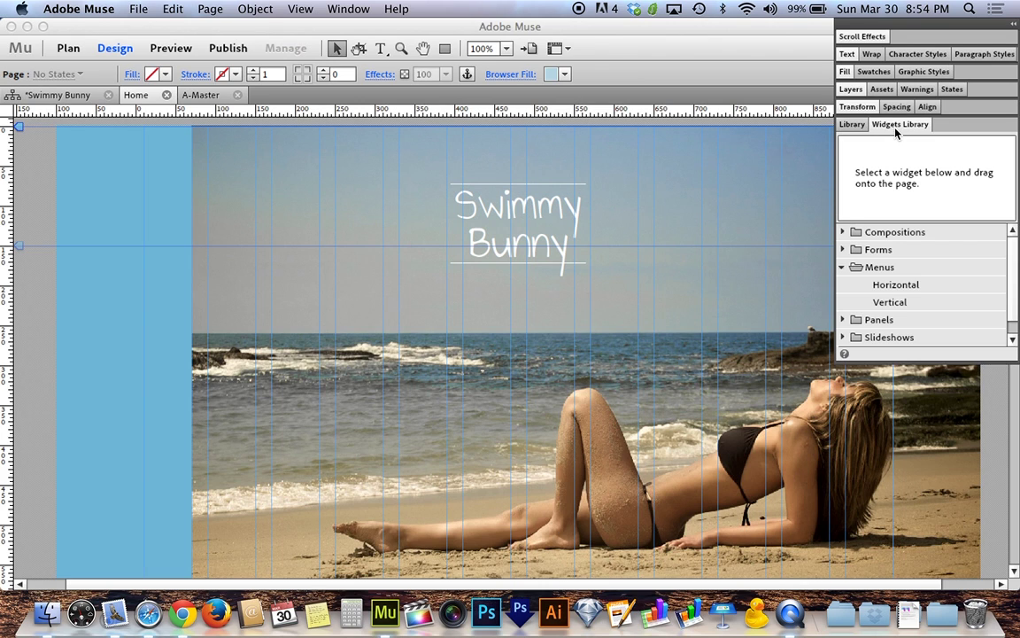
pyautogui.click(891, 304)
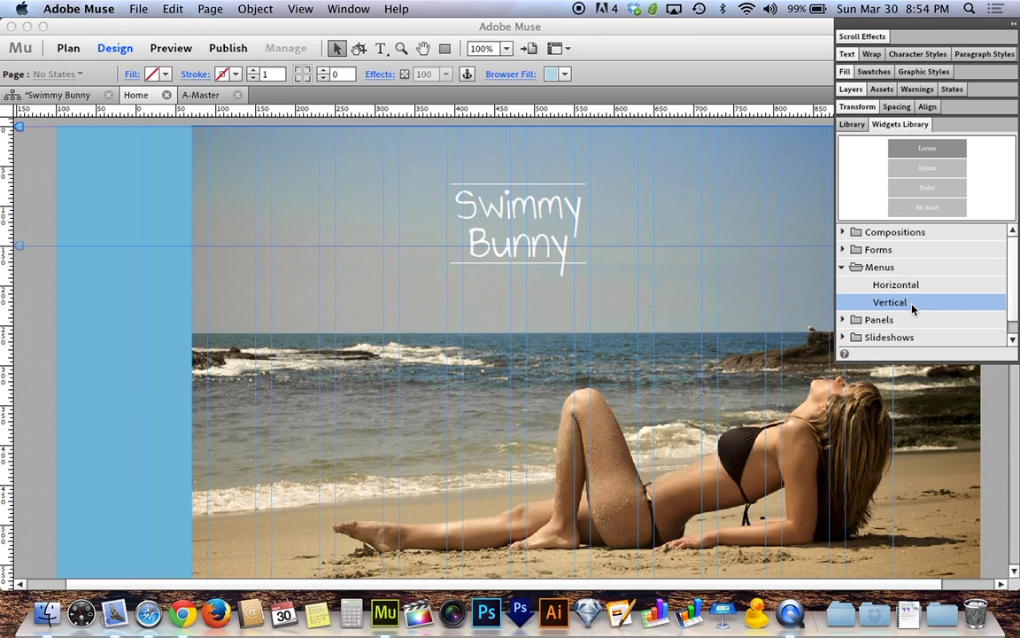
pyautogui.moveTo(913, 308); pyautogui.dragTo(130, 218)
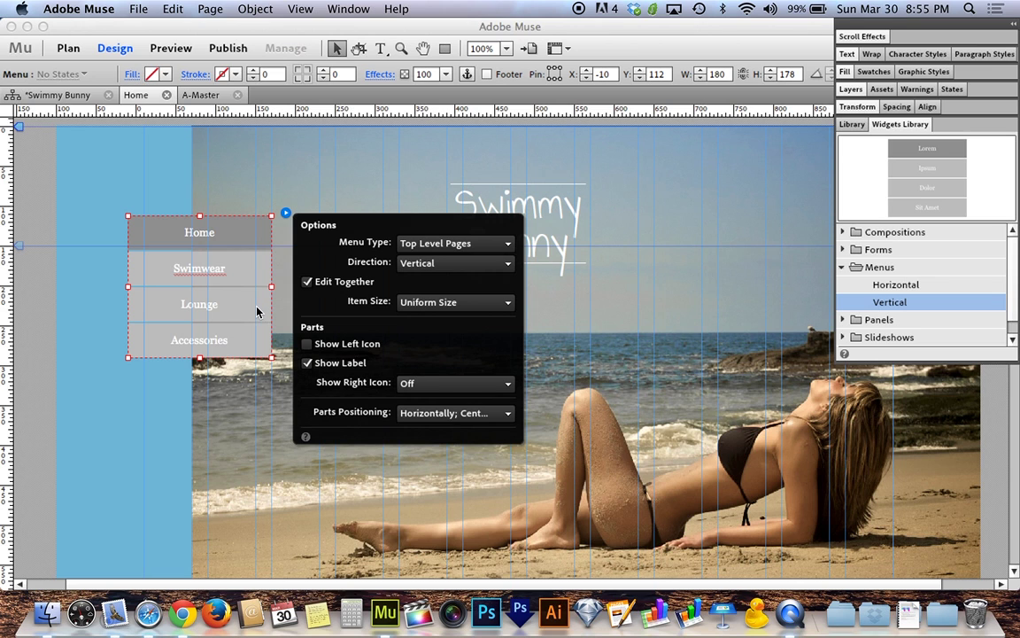
pyautogui.moveTo(257, 311); pyautogui.dragTo(193, 265)
pyautogui.moveTo(122, 306); pyautogui.dragTo(114, 439)
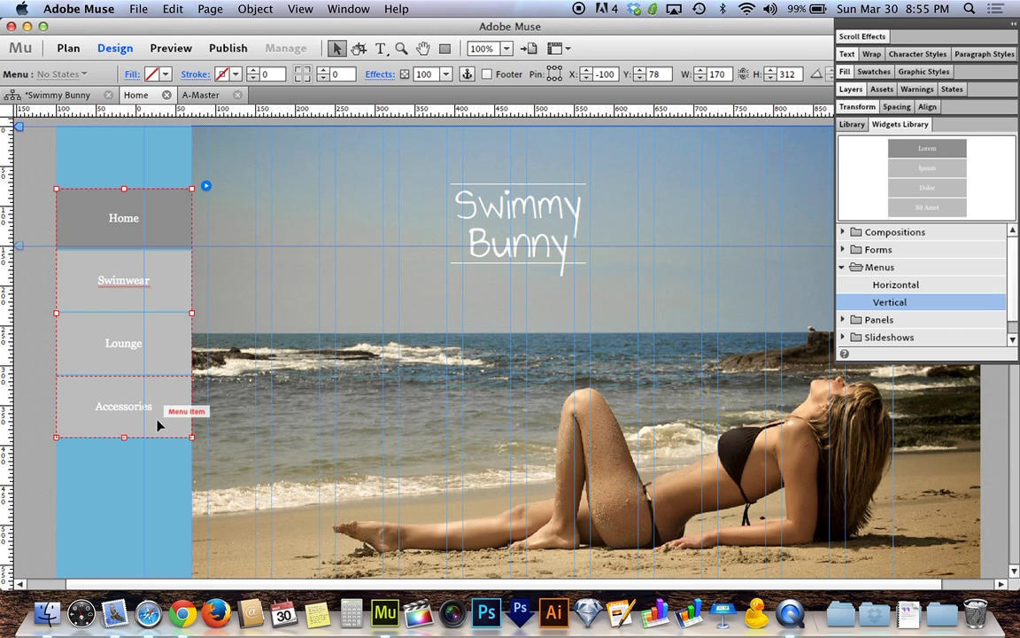
# Check the page names in the site plan, return to the Home page, and extend the menu's height to 320 px
pyautogui.click(58, 95)
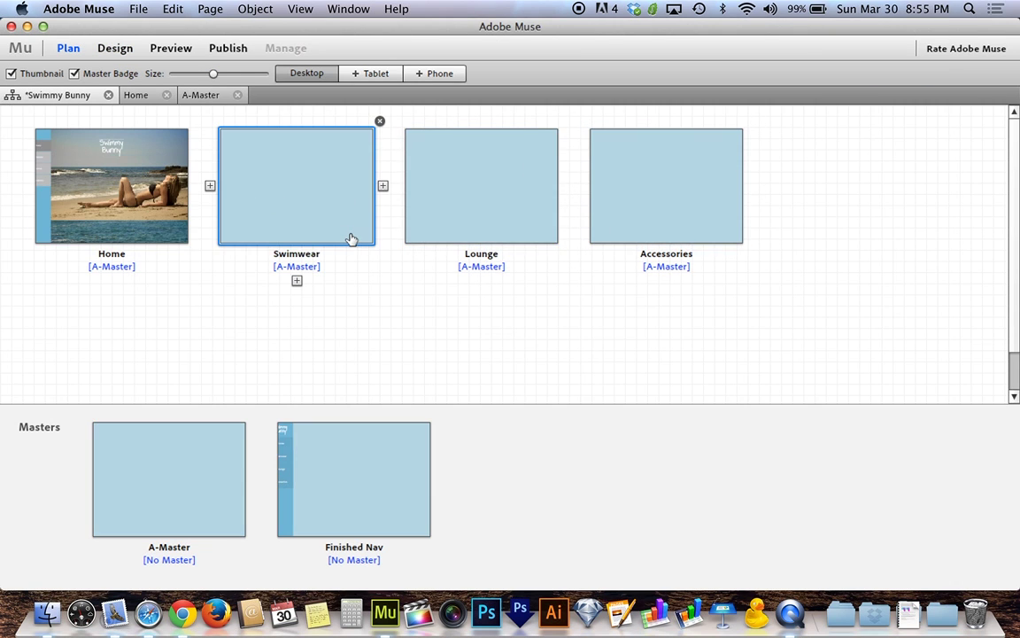
pyautogui.doubleClick(104, 173)
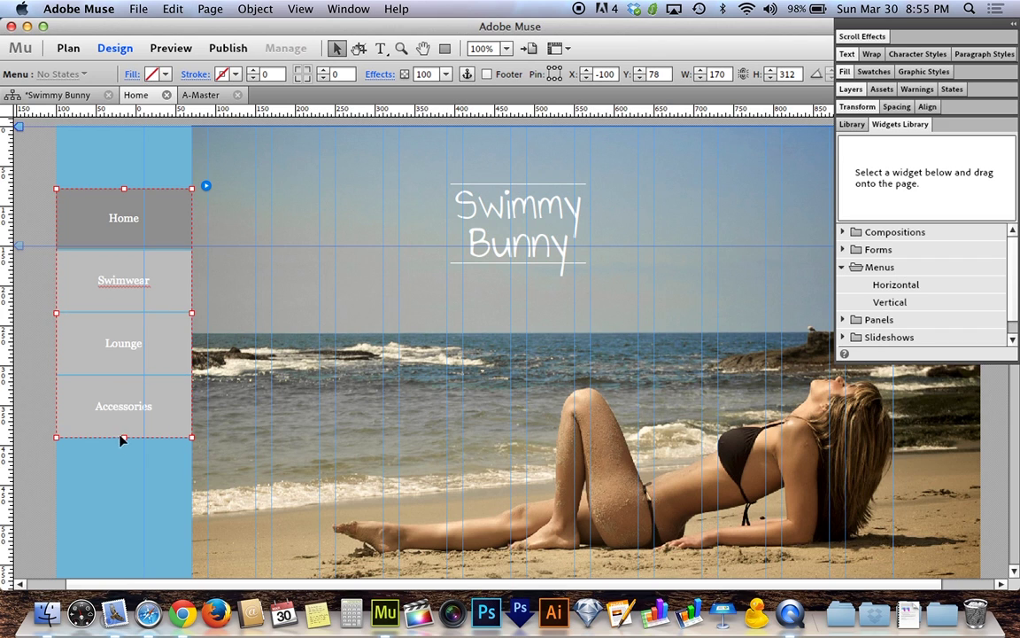
pyautogui.moveTo(122, 440)
pyautogui.mouseDown()
pyautogui.moveTo(124, 398)
pyautogui.moveTo(124, 443)
pyautogui.mouseUp()
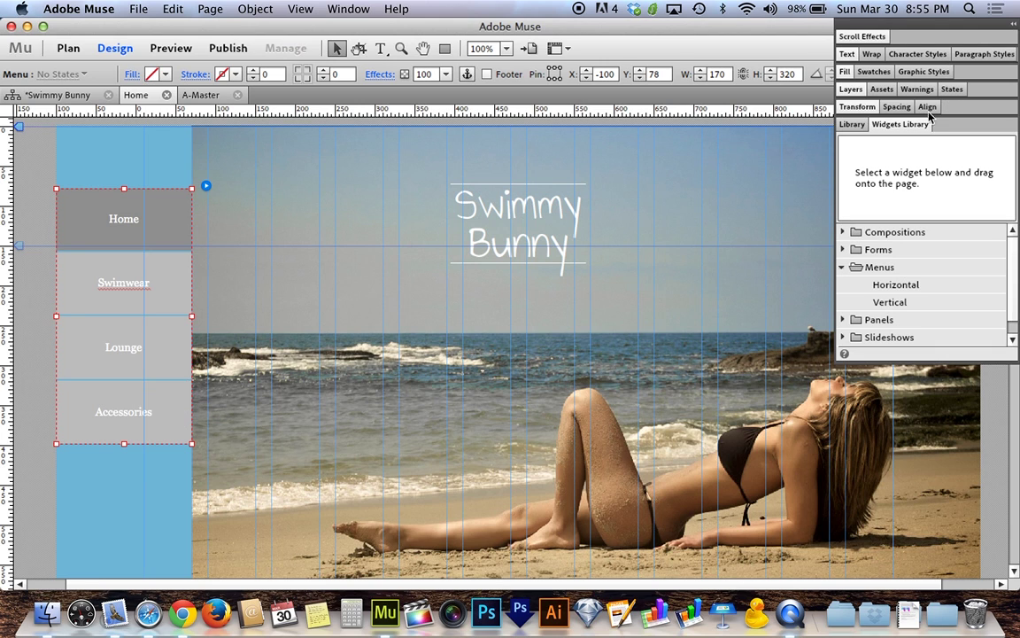
# Set the vertical gutter between the sidebar menu's items to 1
pyautogui.click(900, 126)
pyautogui.click(897, 107)
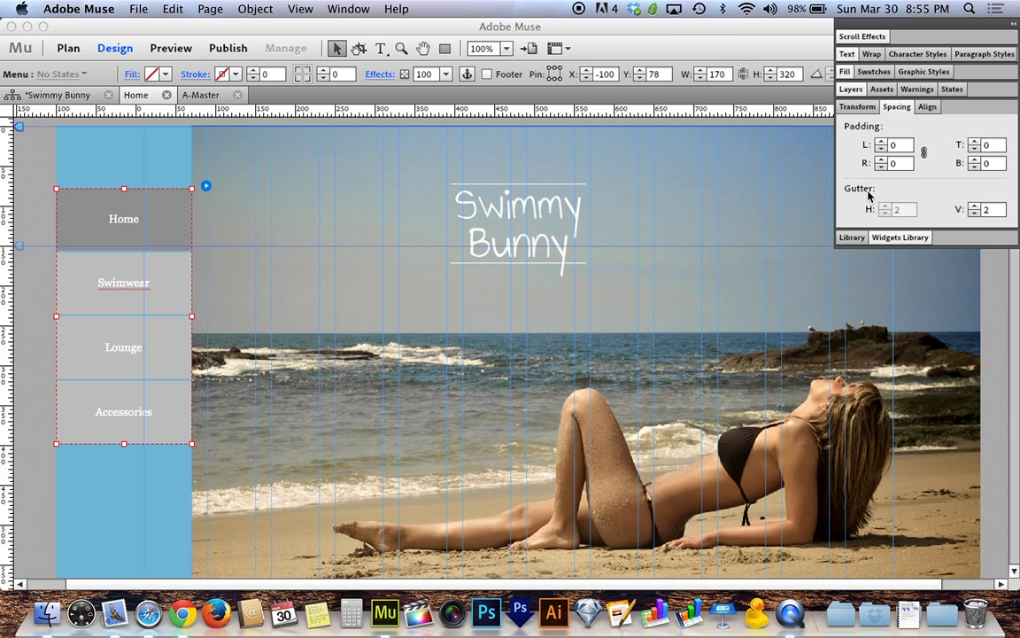
pyautogui.click(976, 217)
pyautogui.click(974, 207)
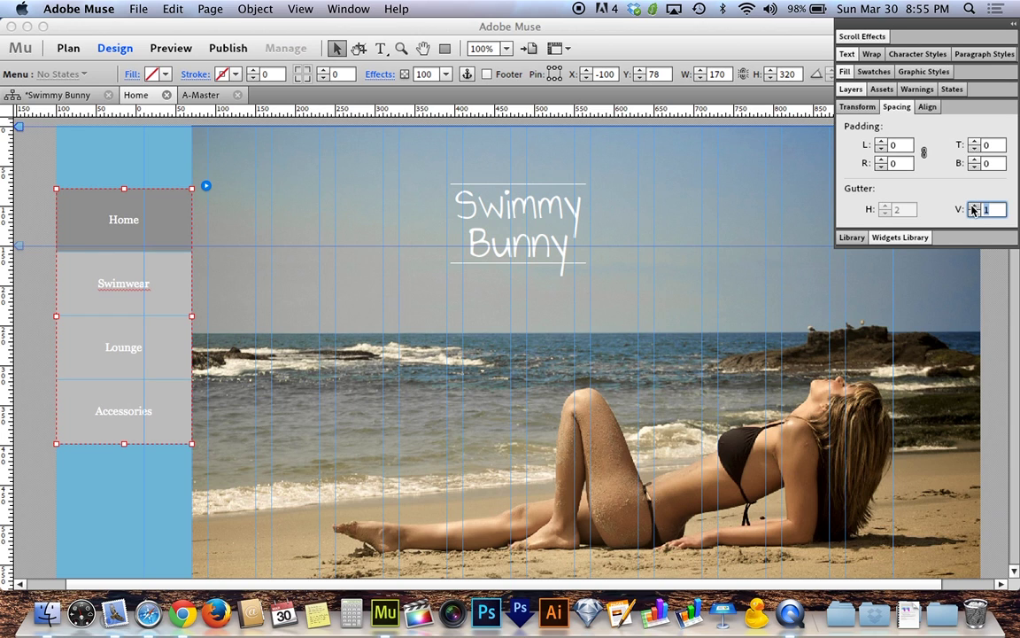
# Try a vertical gutter of 7 between the menu items, and return it to 1
pyautogui.click(975, 207)
pyautogui.click(975, 206)
pyautogui.click(974, 206)
pyautogui.click(974, 207)
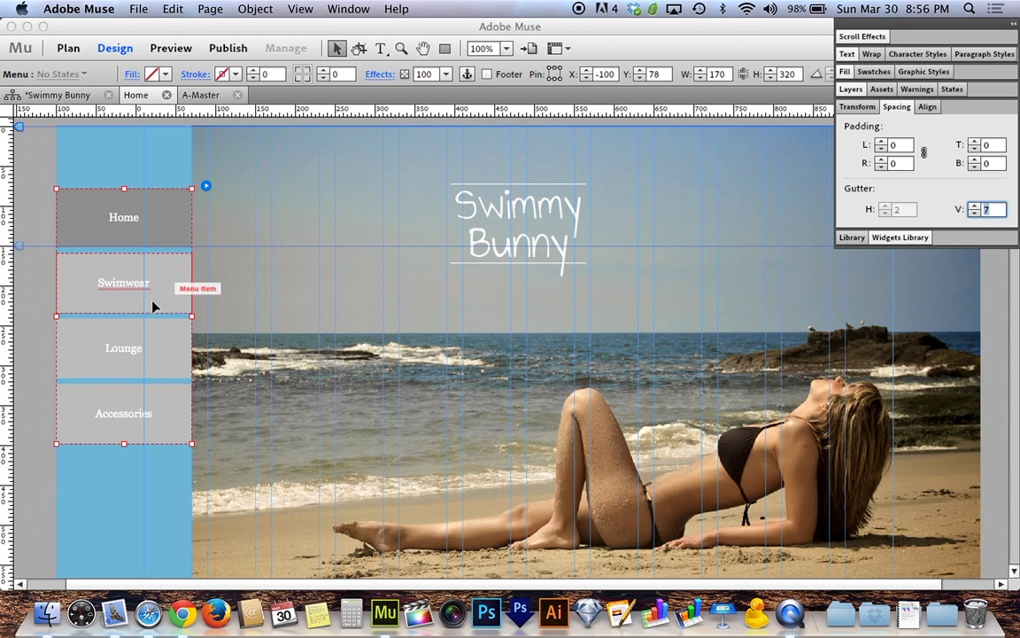
pyautogui.click(975, 213)
pyautogui.click(974, 214)
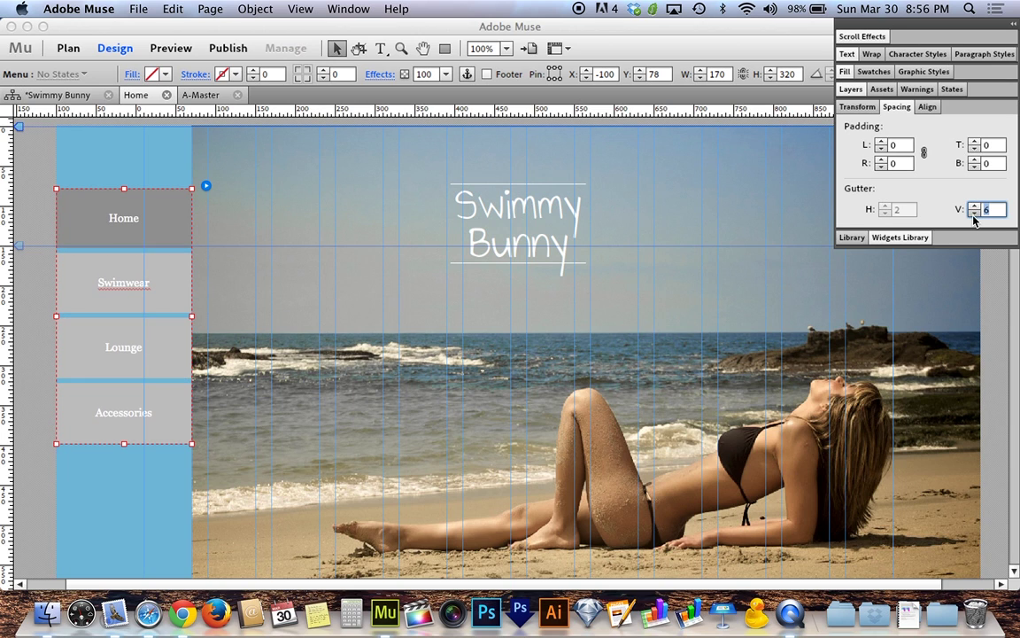
pyautogui.click(974, 213)
pyautogui.click(974, 213)
pyautogui.click(974, 213)
pyautogui.click(975, 213)
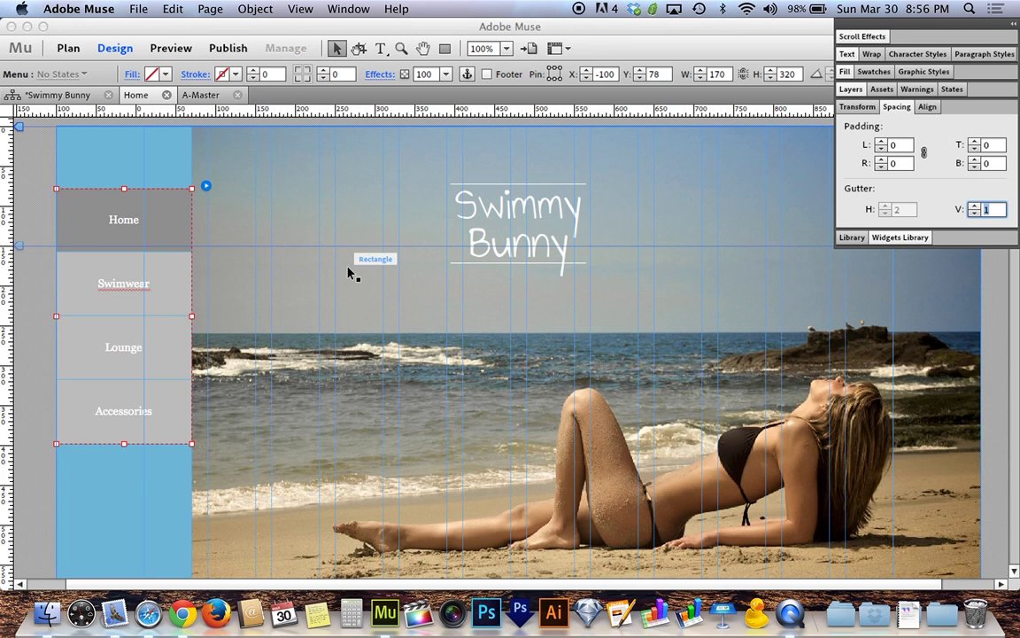
# Clear the Active, Mouse Down and Rollover states of the Home menu item and switch it to the Normal state
pyautogui.doubleClick(175, 218)
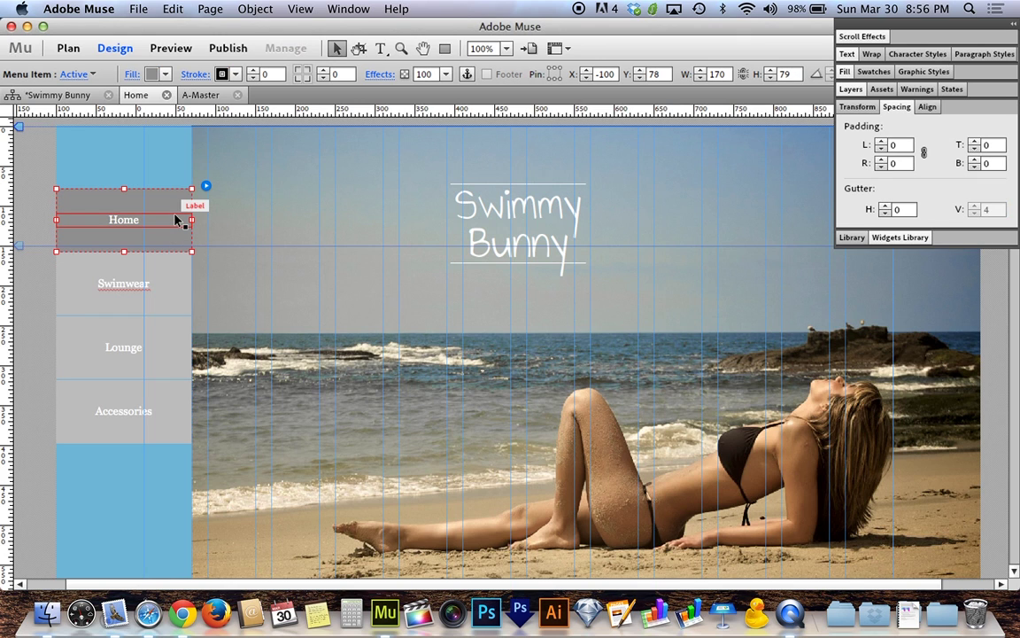
pyautogui.press('Escape')
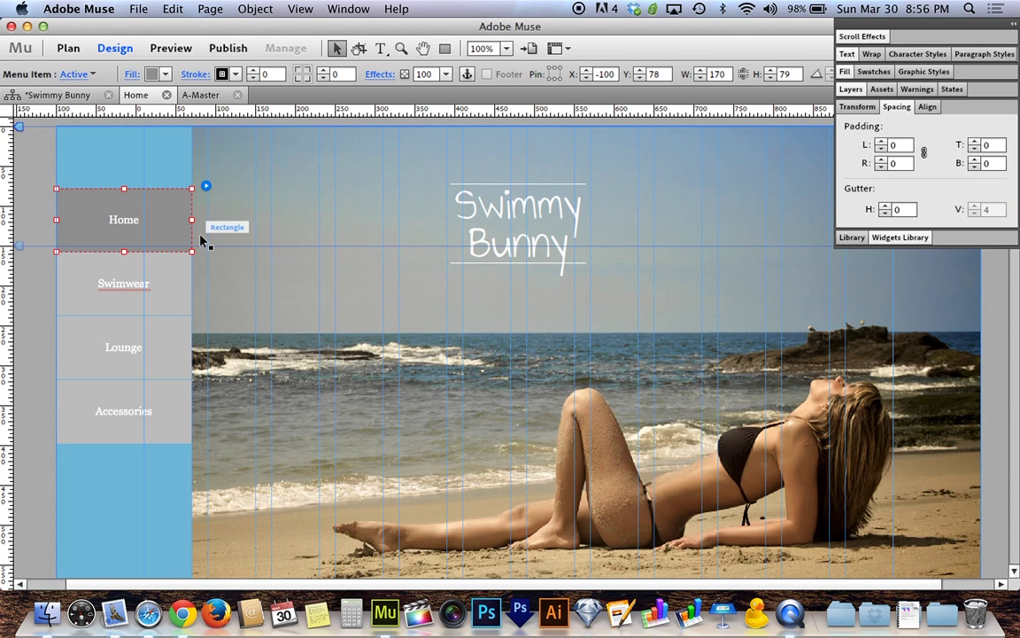
pyautogui.click(81, 76)
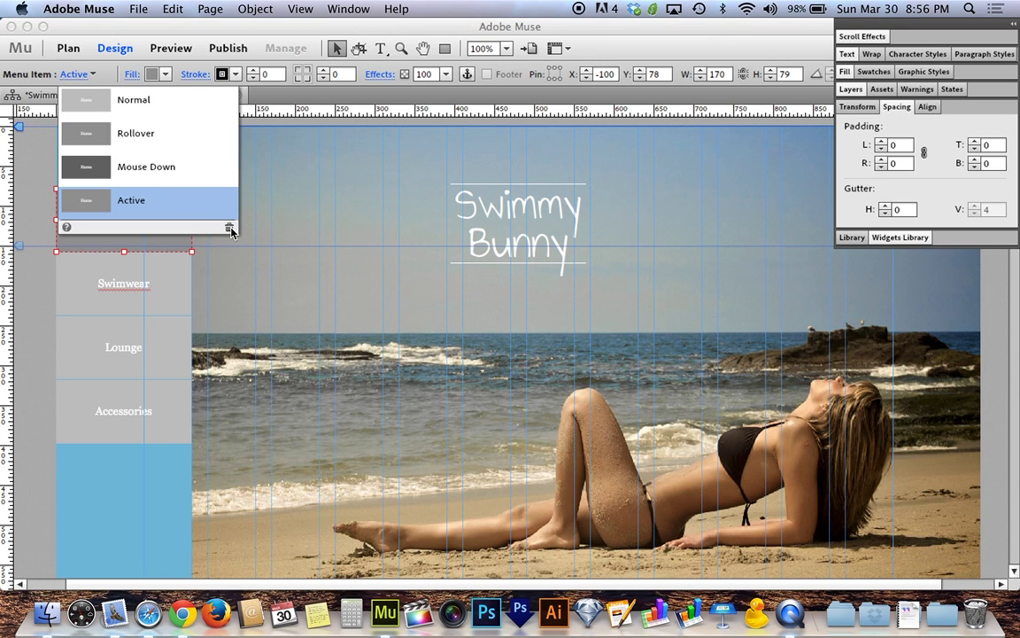
pyautogui.click(183, 169)
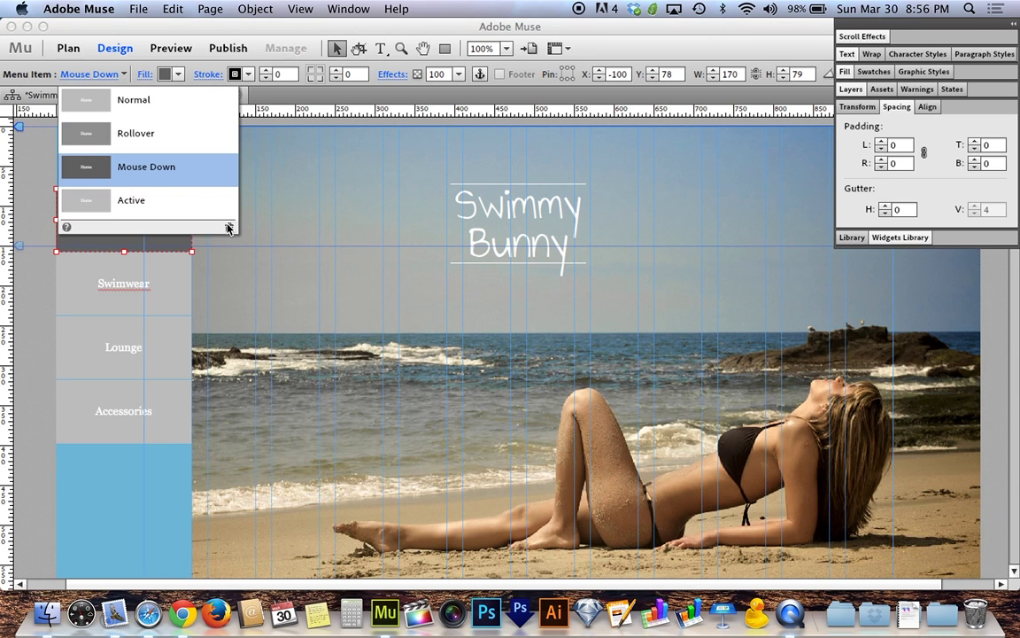
pyautogui.click(155, 135)
pyautogui.click(227, 227)
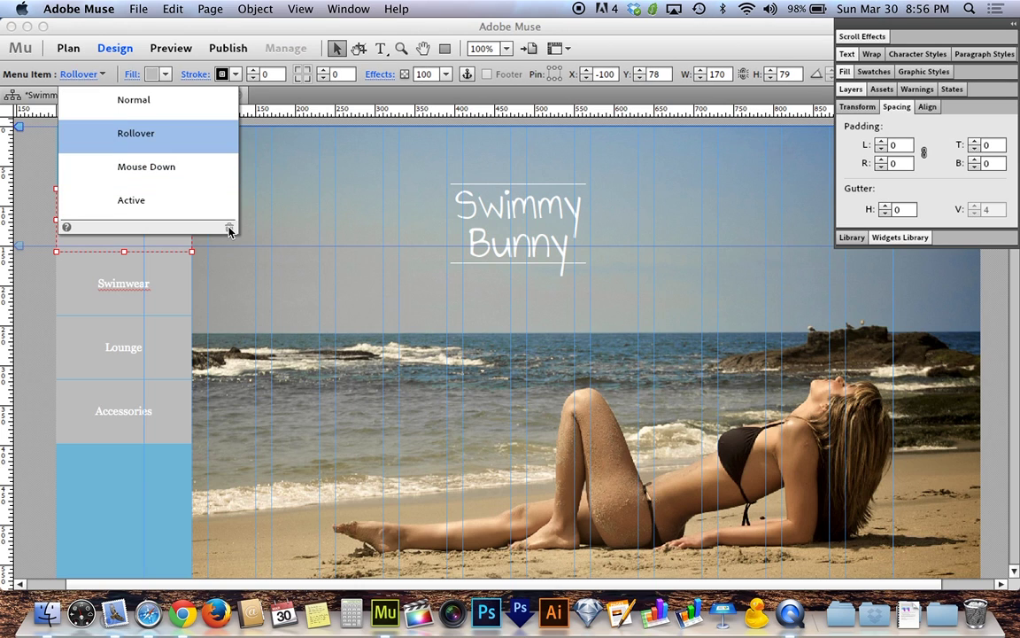
pyautogui.click(121, 100)
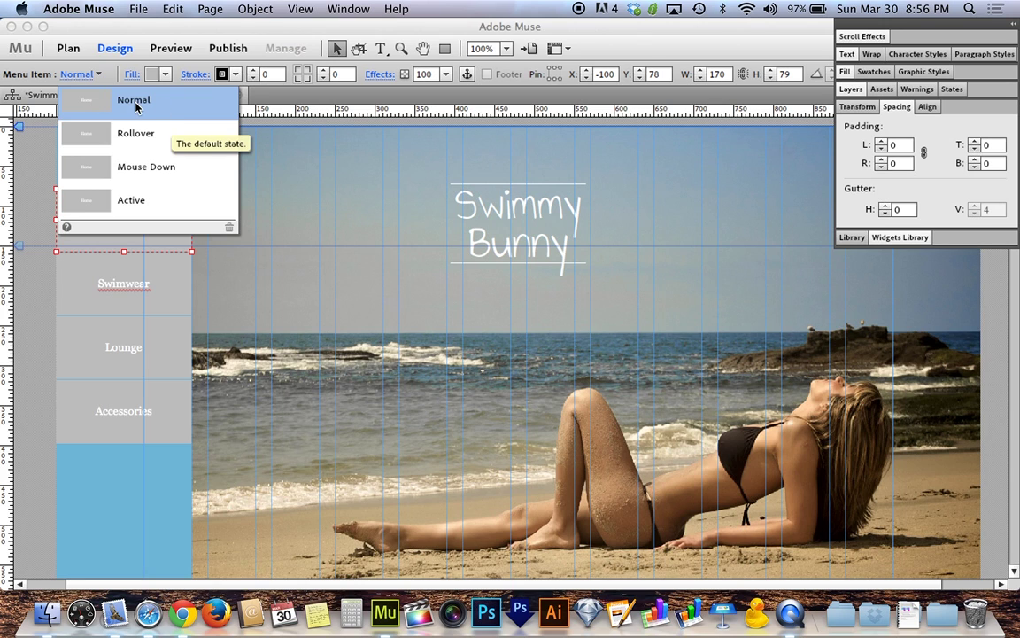
# Fill the menu items' Normal state with the blue swatch #70B3D0 and move the menu down the sidebar to about Y 121
pyautogui.click(87, 73)
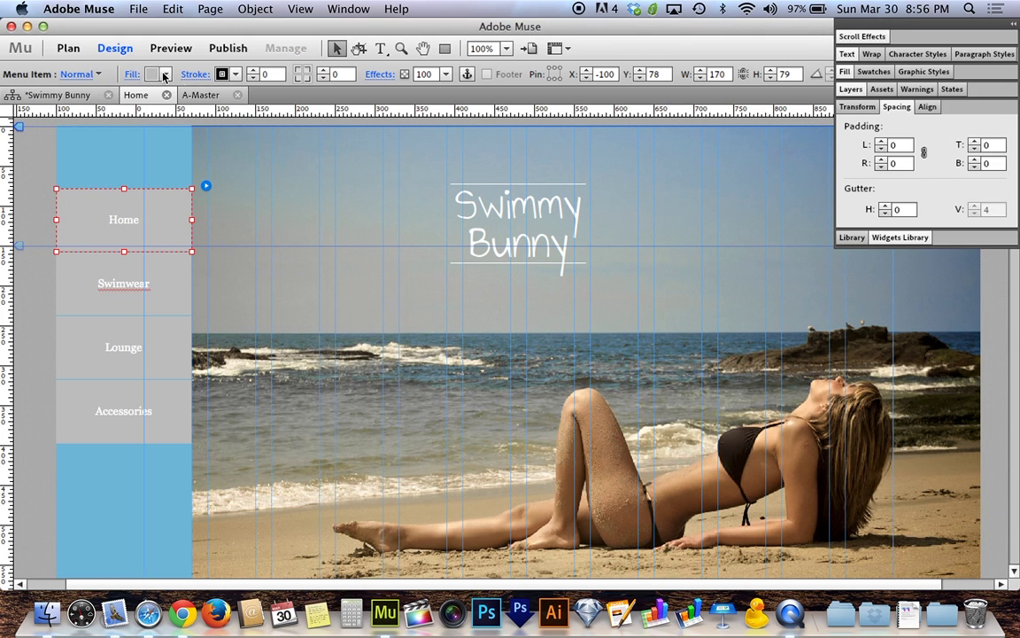
pyautogui.click(162, 76)
pyautogui.click(266, 174)
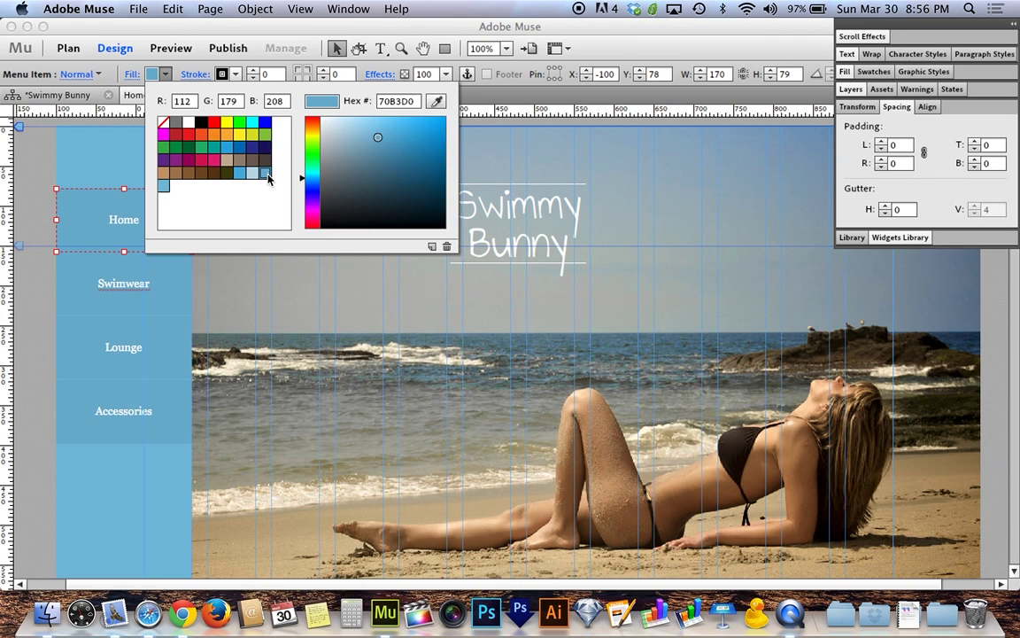
pyautogui.click(140, 71)
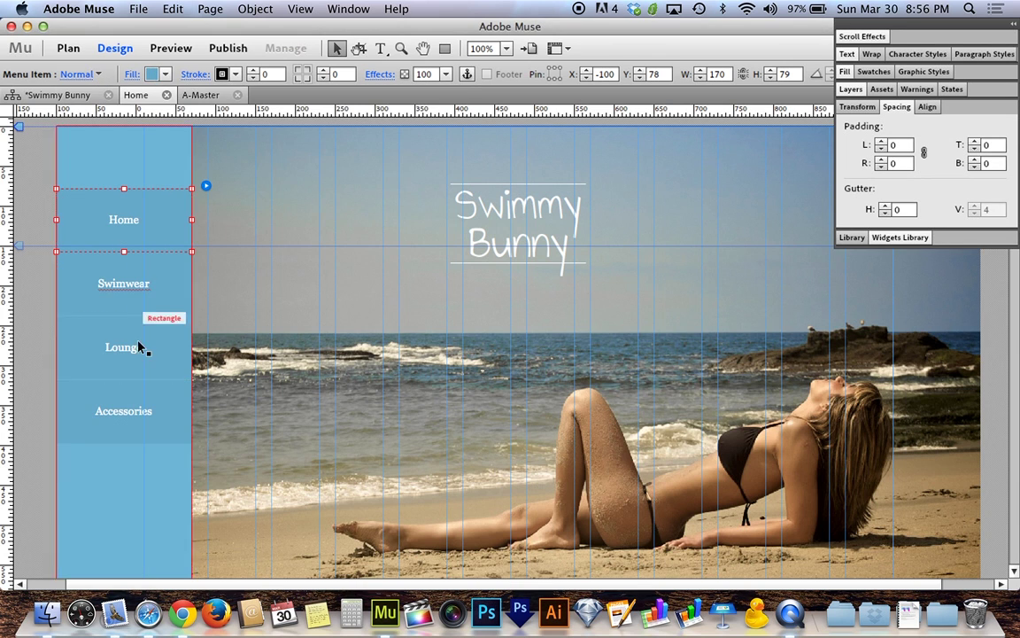
pyautogui.moveTo(148, 297); pyautogui.dragTo(148, 320)
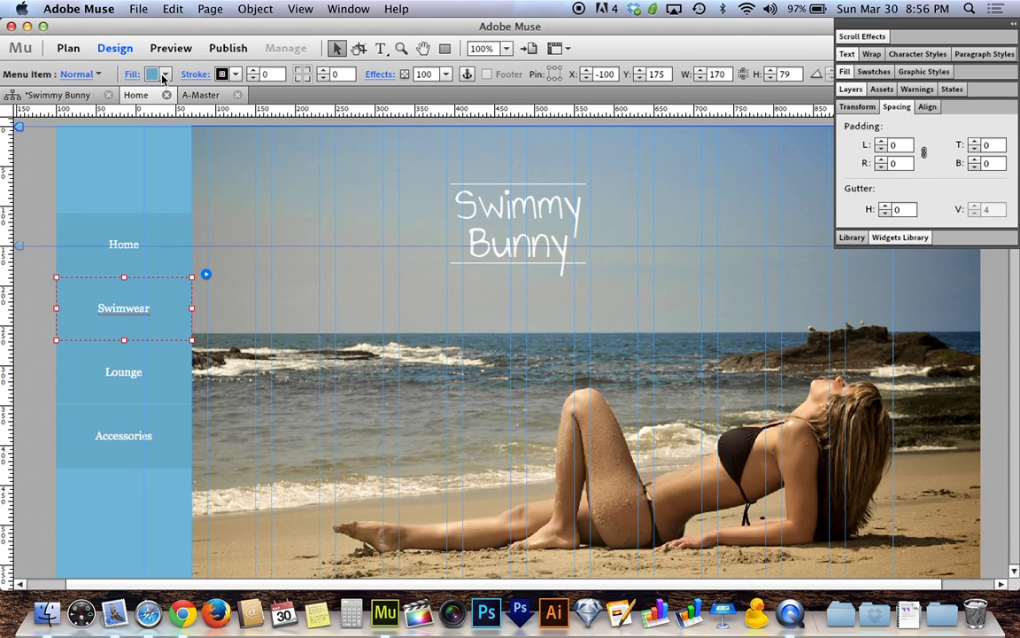
pyautogui.moveTo(138, 260); pyautogui.dragTo(146, 278)
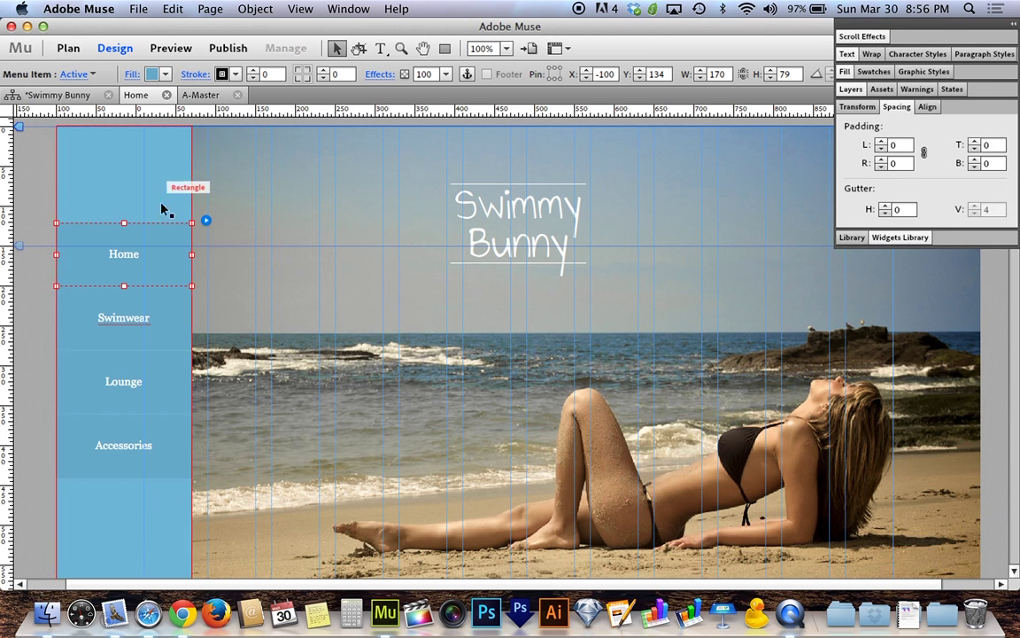
# Set the Home label's Active state text to size 17 in the Palatino font
pyautogui.click(137, 255)
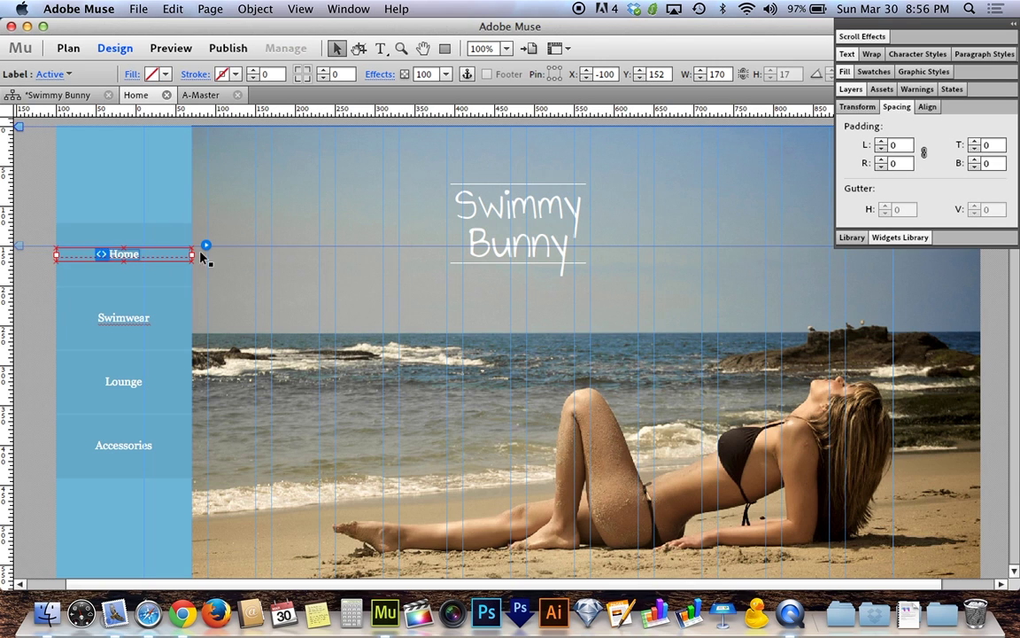
pyautogui.press('super+t')
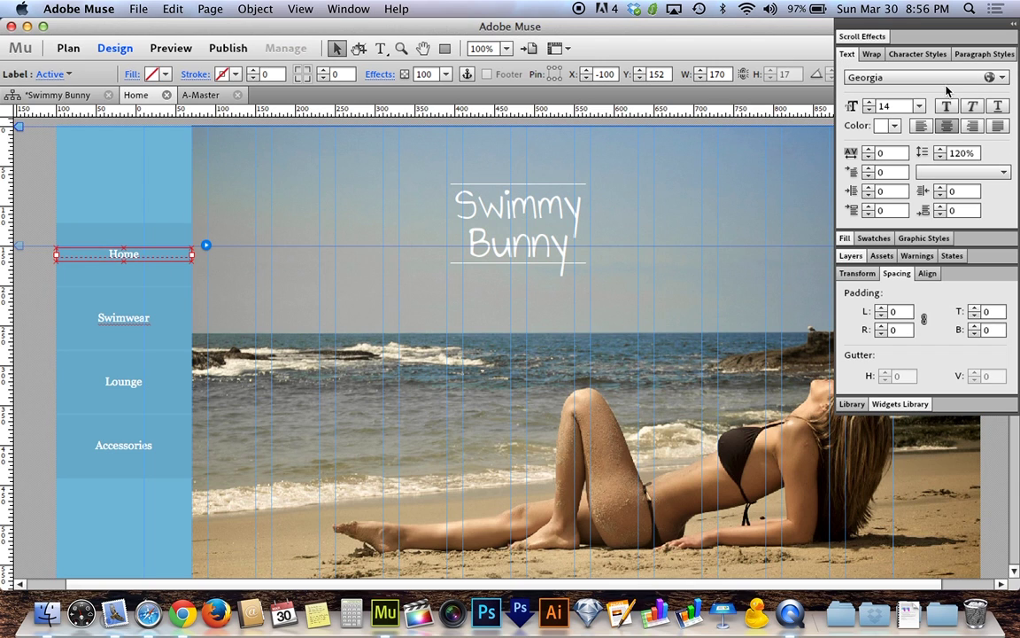
pyautogui.click(870, 102)
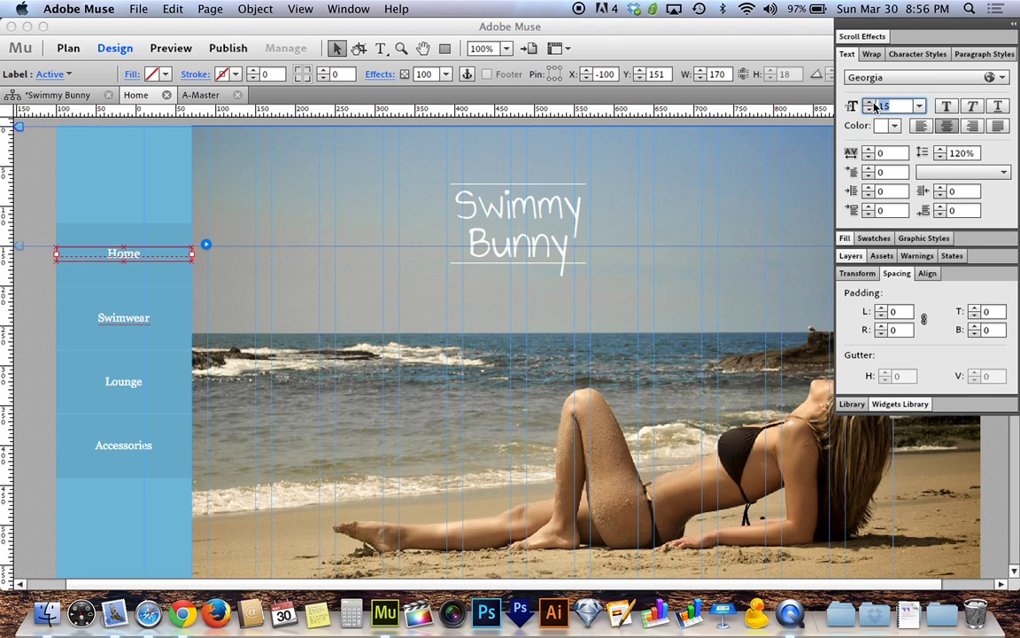
pyautogui.click(870, 102)
pyautogui.click(870, 103)
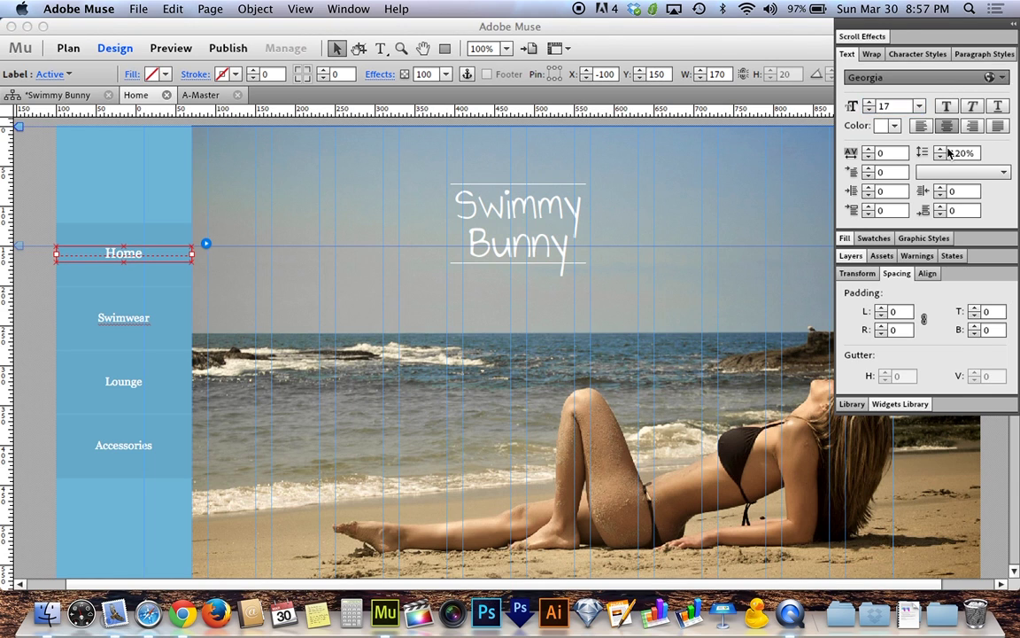
pyautogui.click(903, 77)
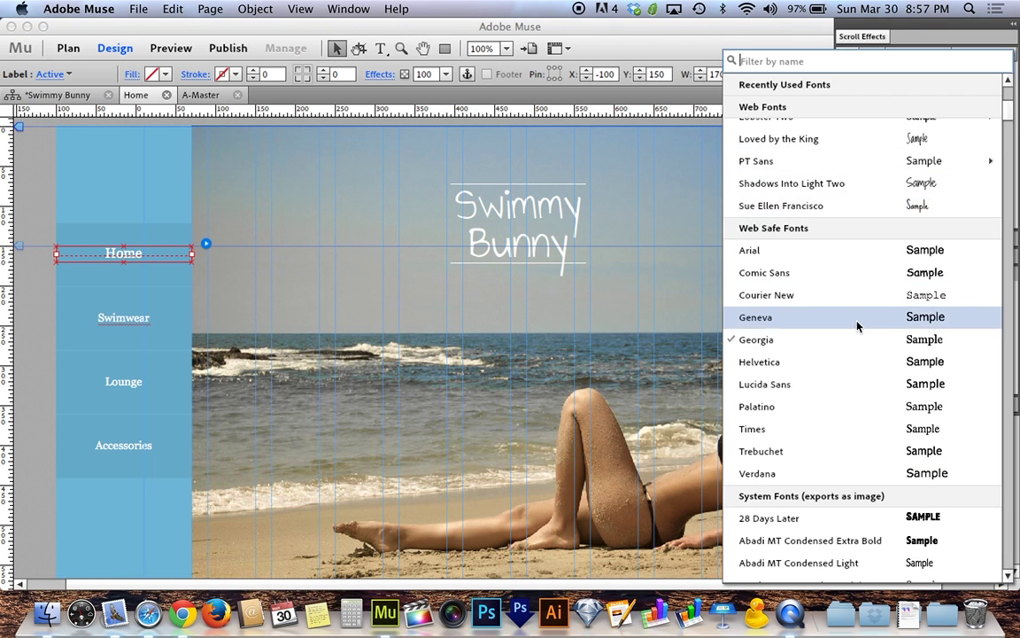
pyautogui.click(815, 408)
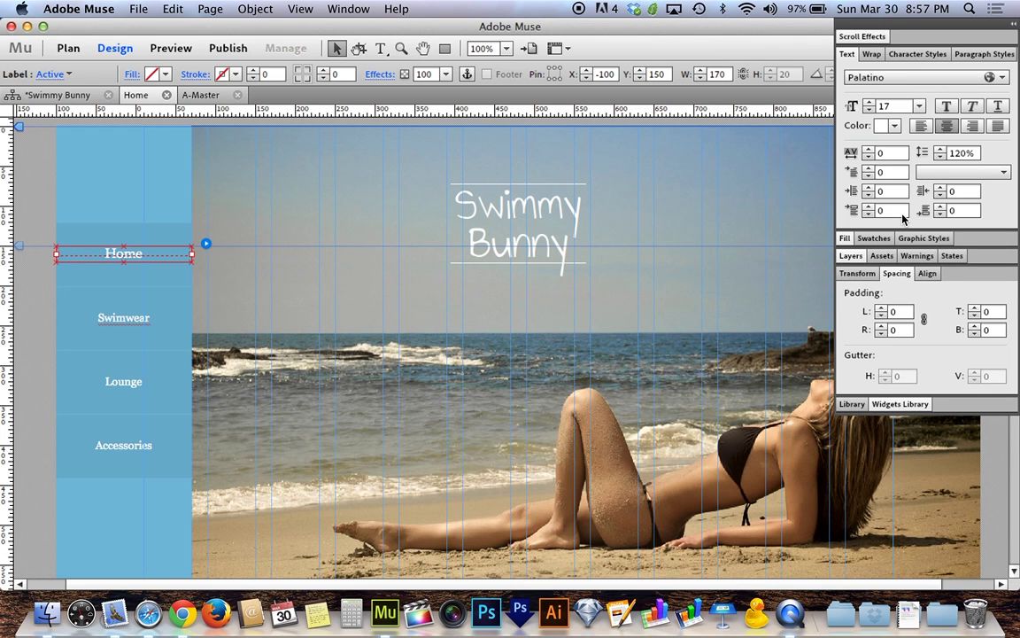
pyautogui.click(33, 172)
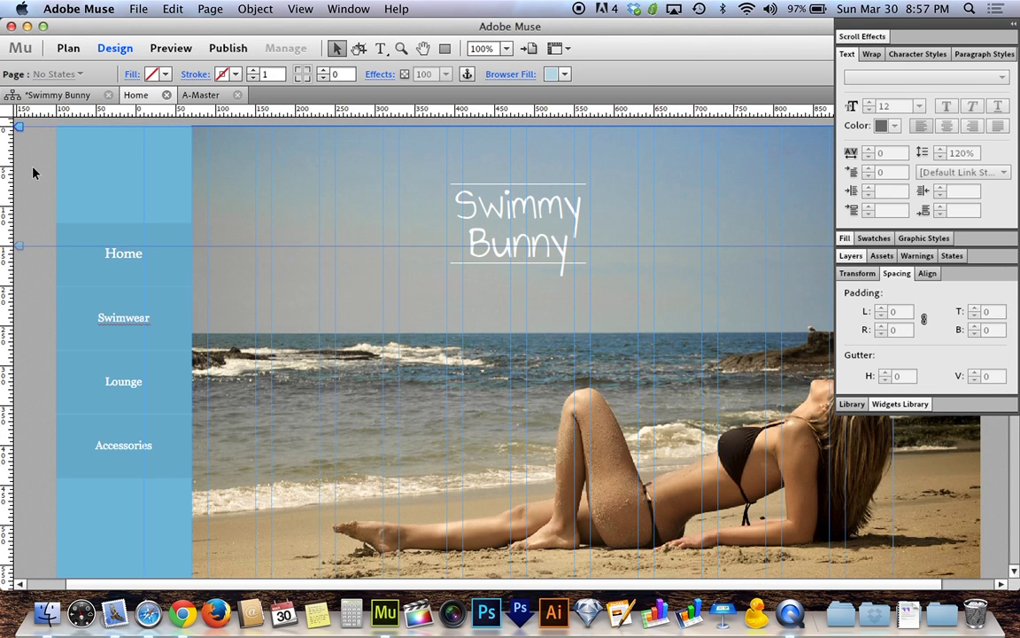
# Preview the Home page in the browser, check how the sidebar behaves while the page scrolls, and close the preview
pyautogui.press('super+shift+e')
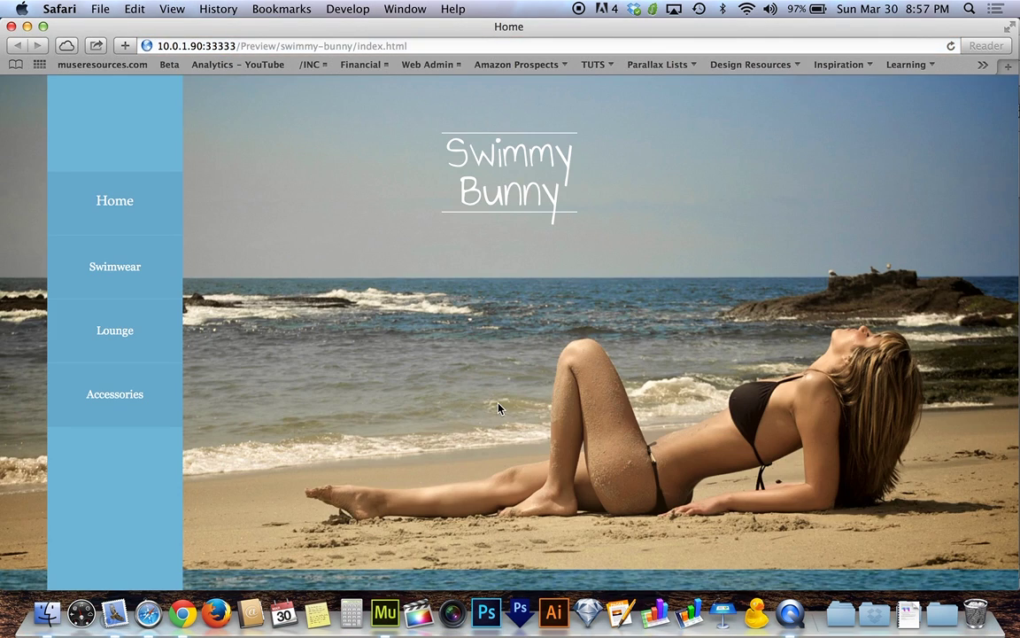
pyautogui.scroll(-5, 498, 408)
pyautogui.scroll(5, 498, 408)
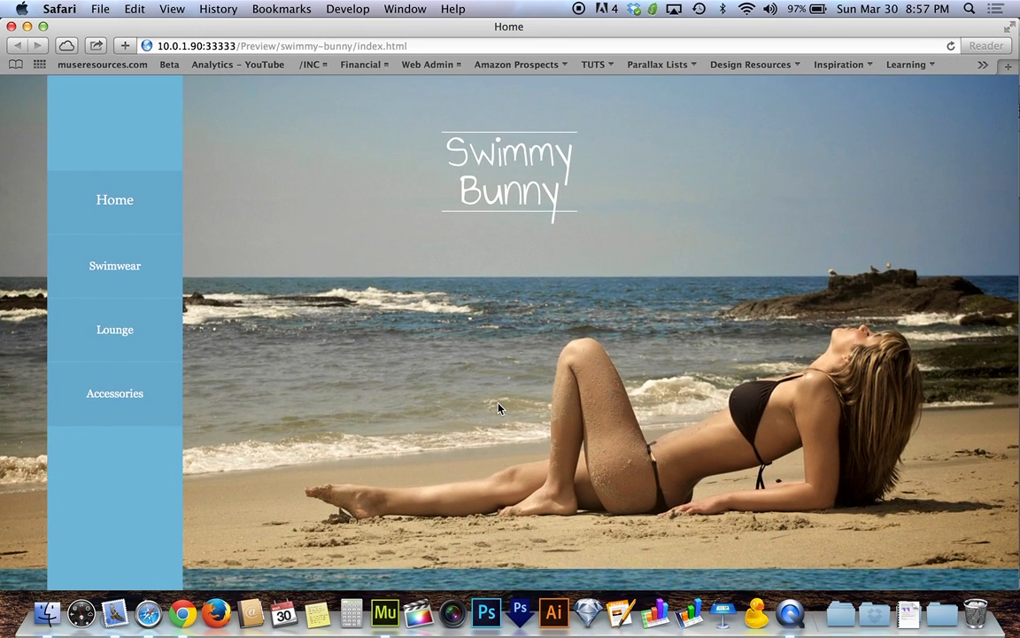
pyautogui.scroll(-3, 499, 409)
pyautogui.scroll(3, 499, 408)
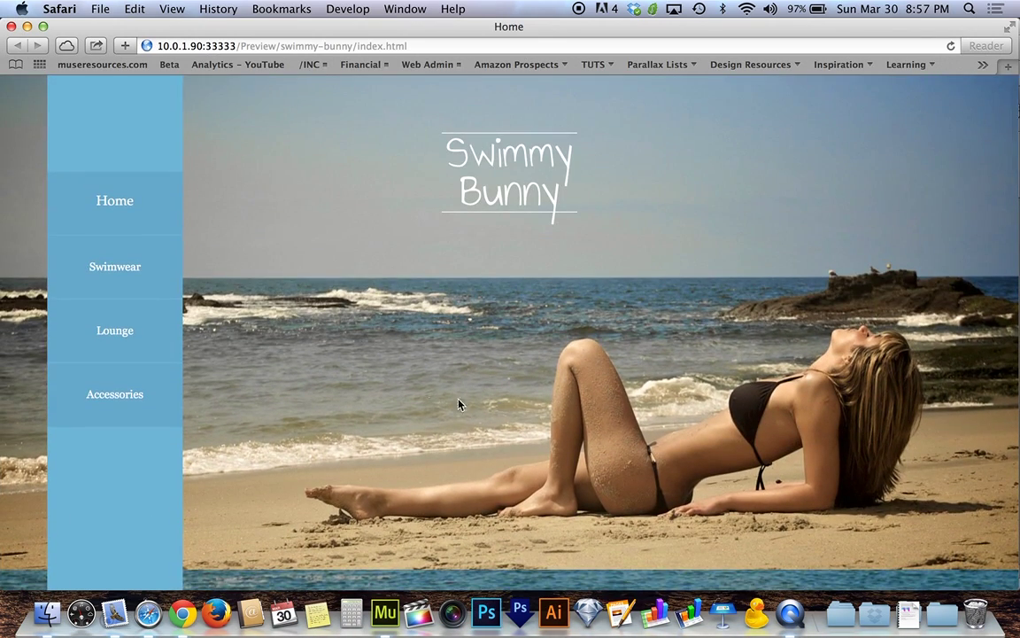
pyautogui.moveTo(1018, 173); pyautogui.dragTo(1017, 269)
pyautogui.press('super+w')
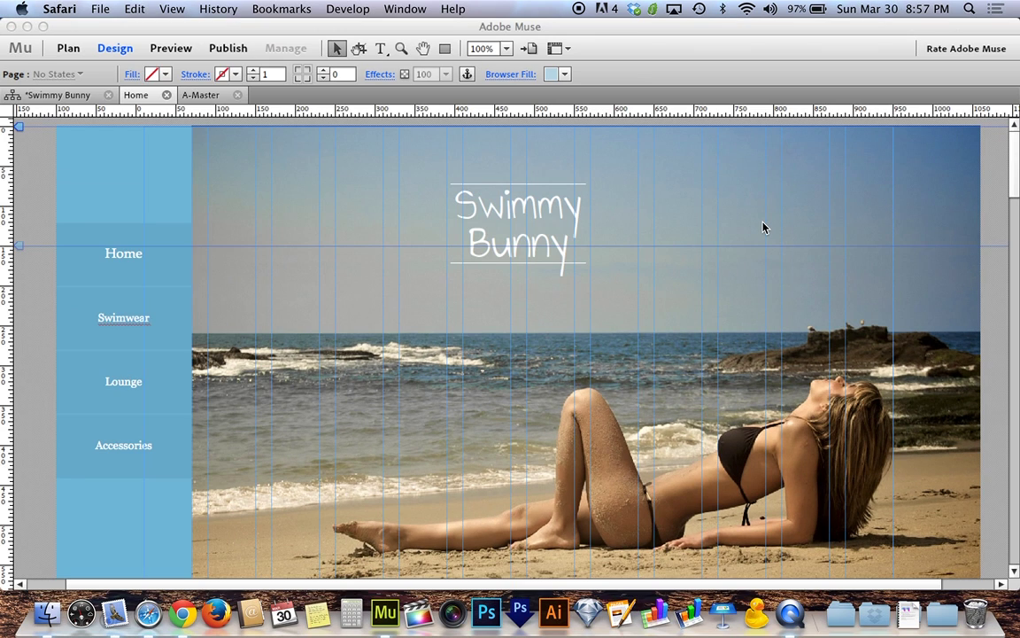
# Fill the Home menu item's Rollover state with the light blue swatch #BBDAE7
pyautogui.click(126, 273)
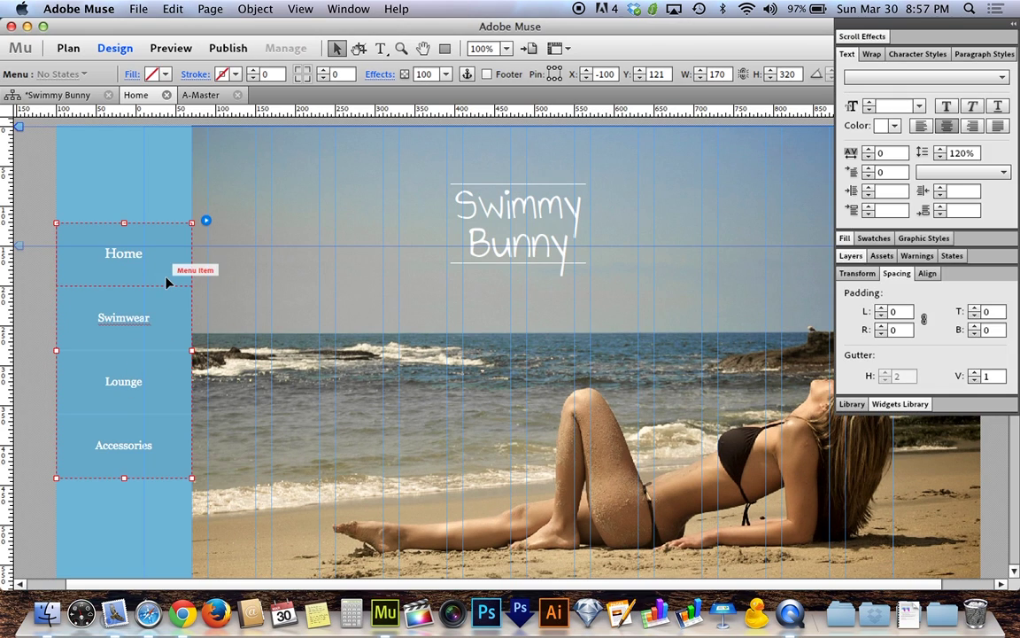
pyautogui.click(164, 274)
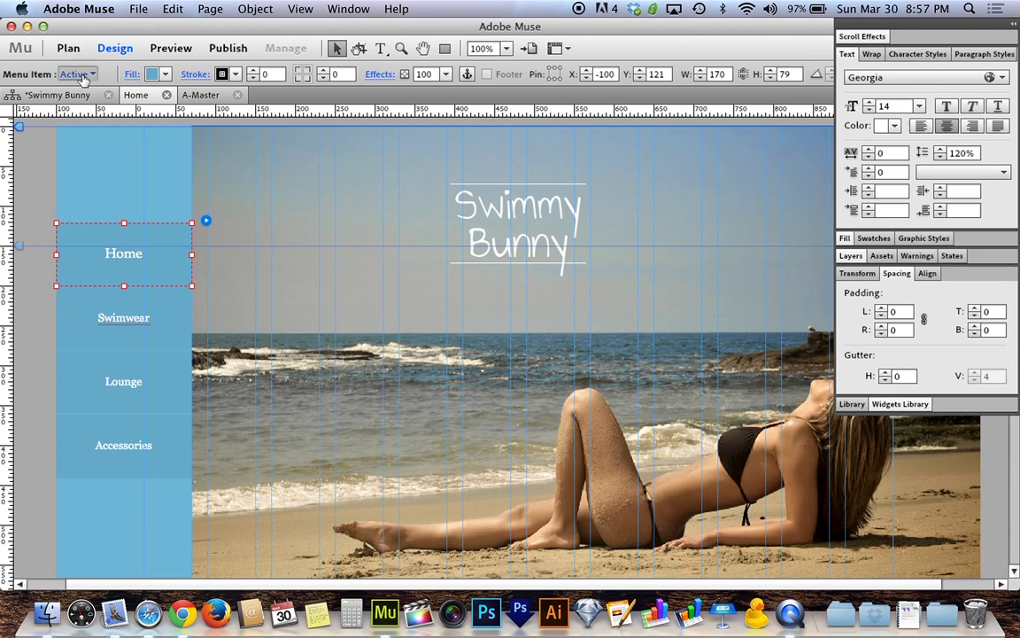
pyautogui.click(77, 75)
pyautogui.click(151, 135)
pyautogui.click(154, 73)
pyautogui.click(253, 172)
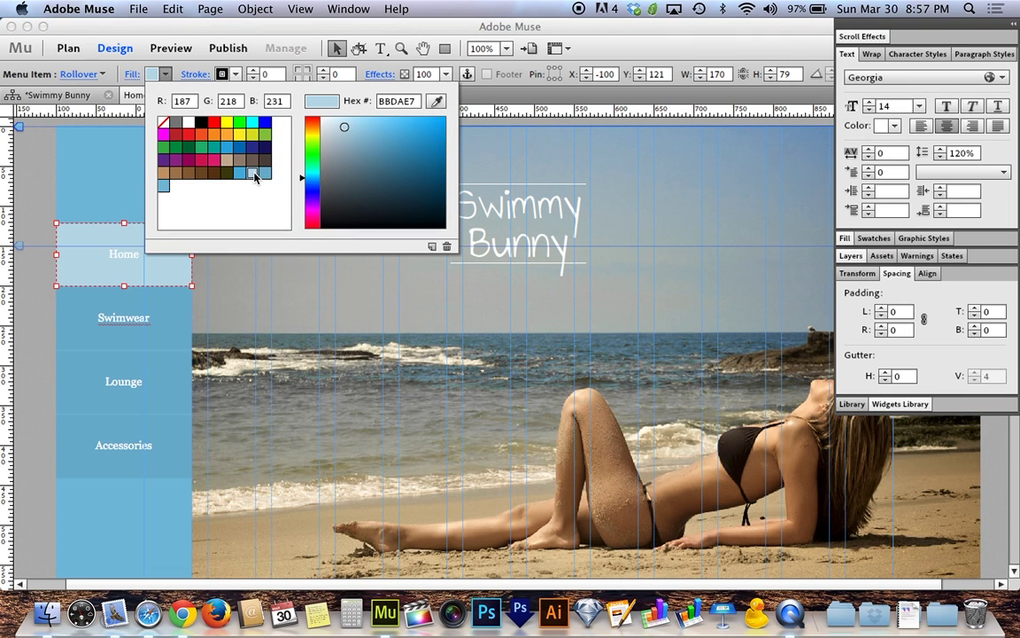
pyautogui.click(26, 194)
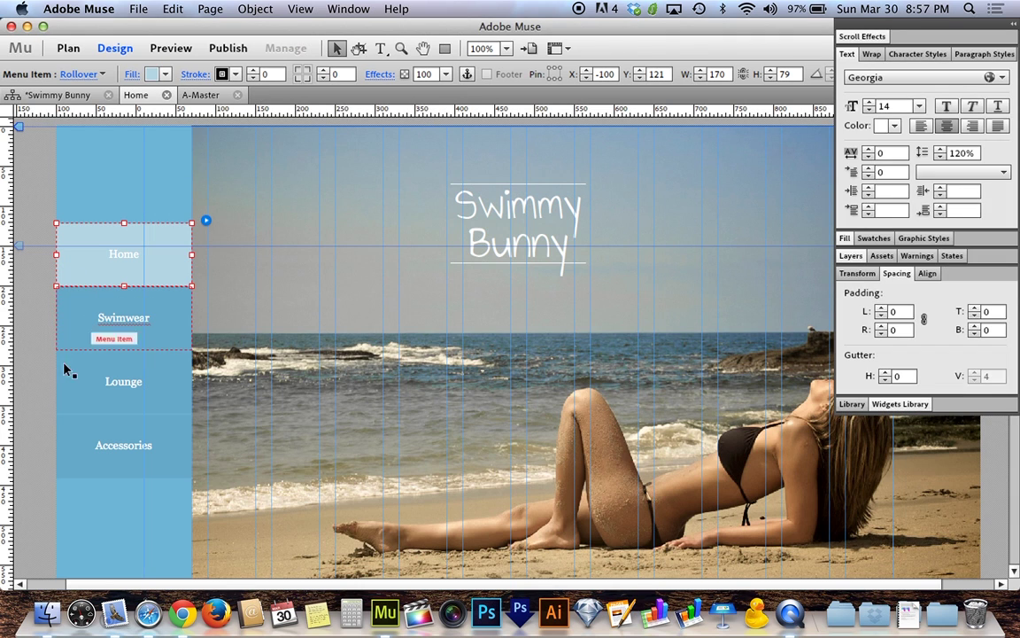
pyautogui.click(47, 329)
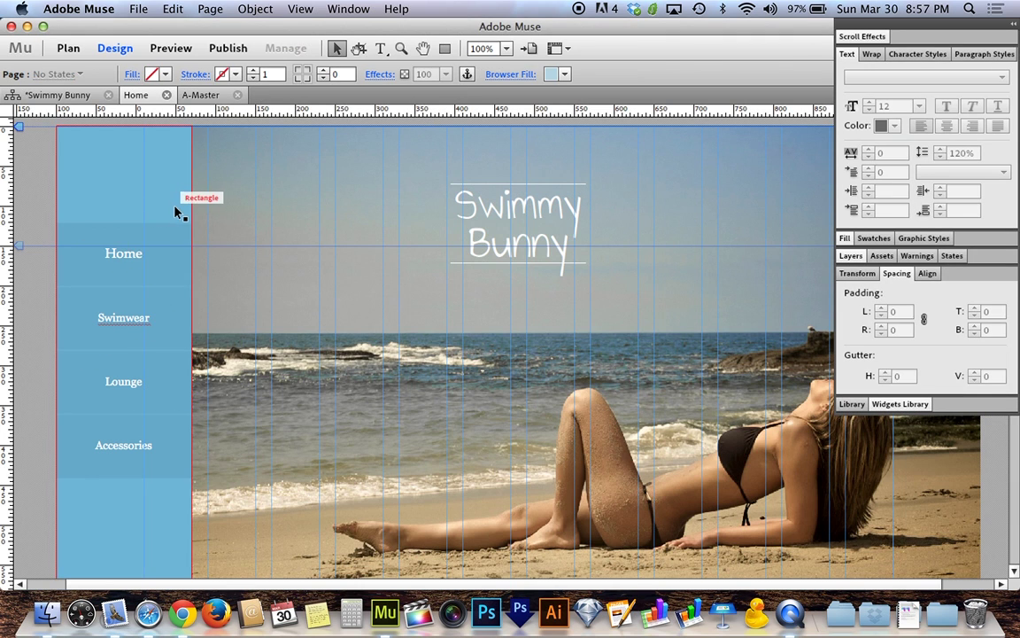
# Duplicate the Swimmy Bunny title, bring the copy to the front and place it in the sidebar above the menu
pyautogui.click(156, 185)
pyautogui.click(165, 319)
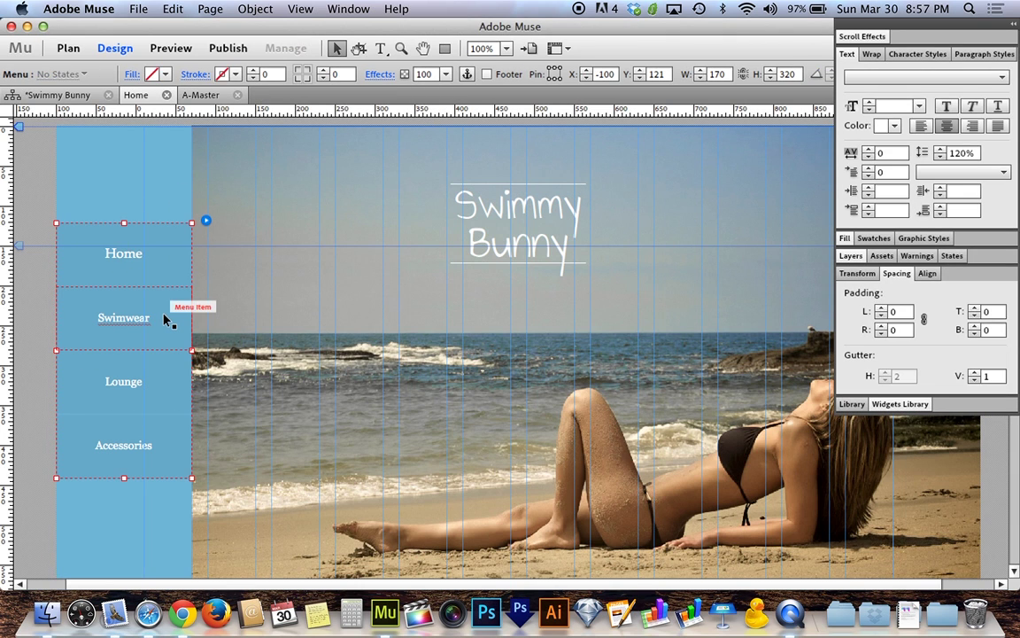
pyautogui.click(502, 231)
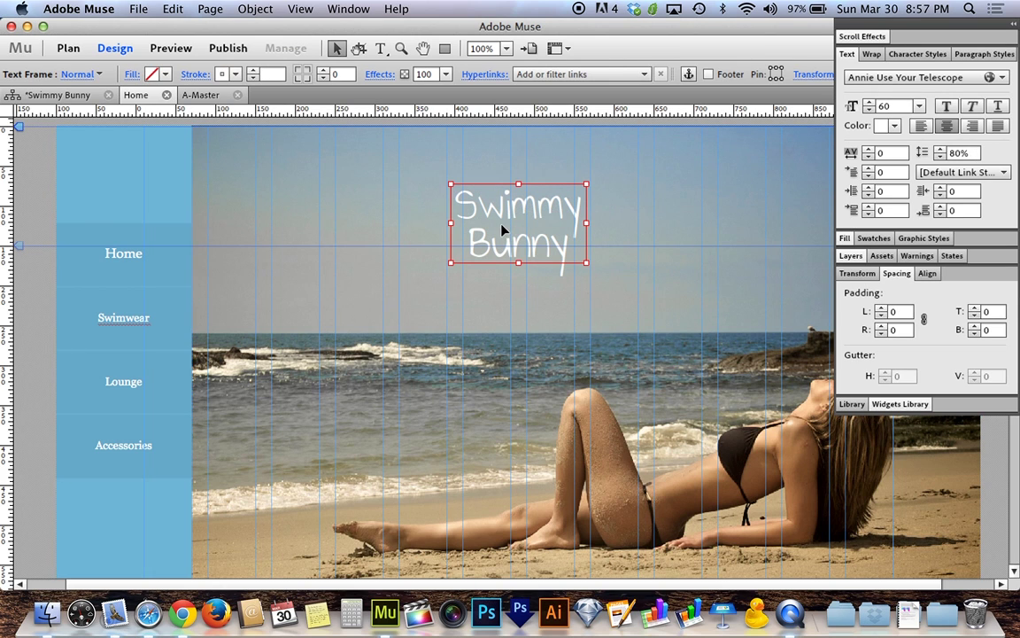
pyautogui.moveTo(526, 228); pyautogui.dragTo(188, 188)
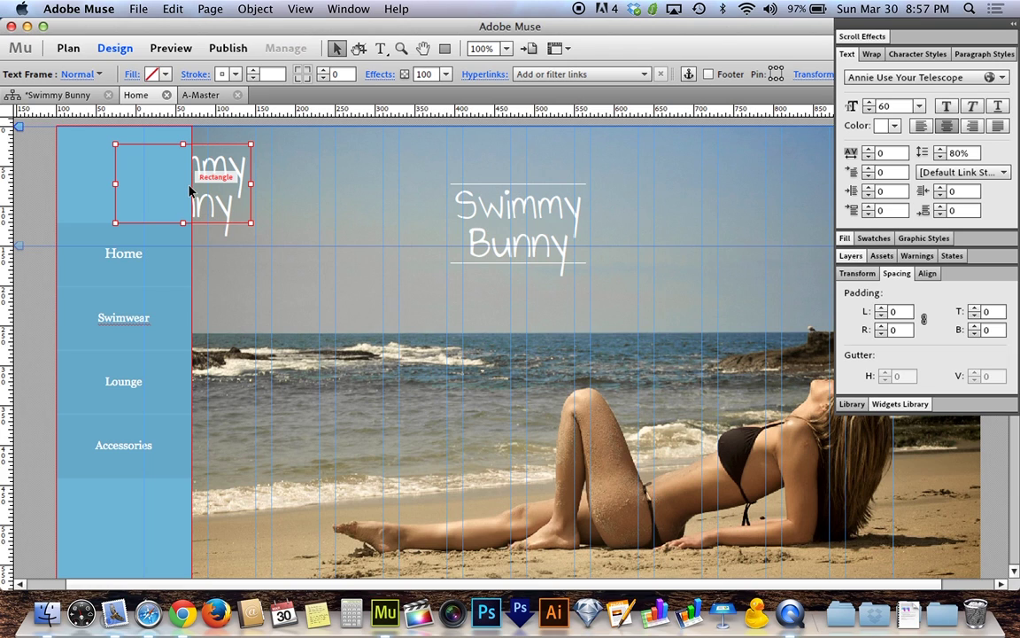
pyautogui.press('super+shift+bracketright')
pyautogui.moveTo(189, 189); pyautogui.dragTo(149, 155)
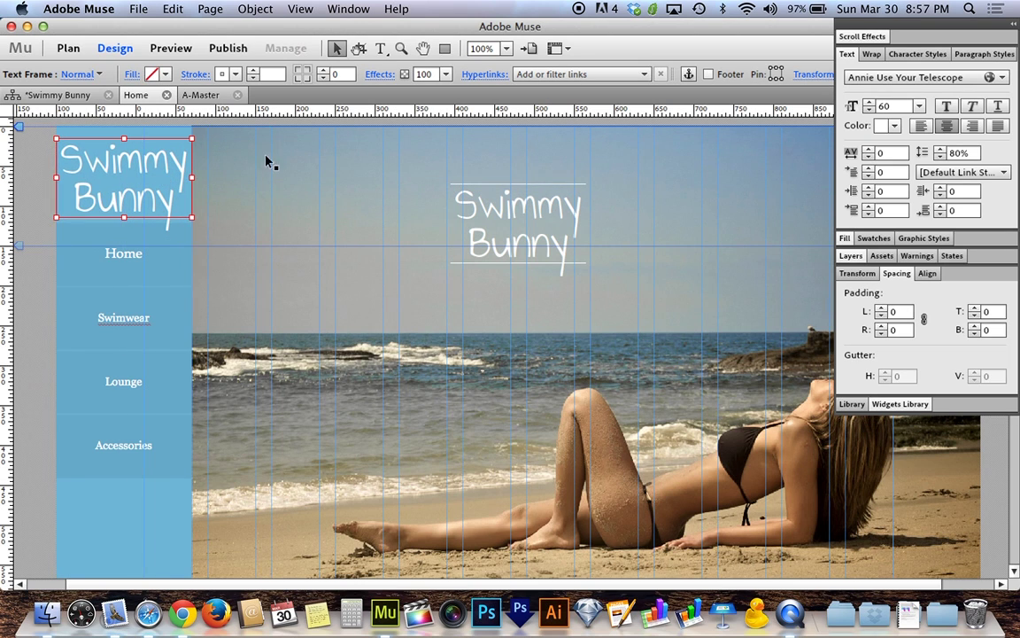
# Set the sidebar title's font size to 36 and its stroke width to 0
pyautogui.click(917, 105)
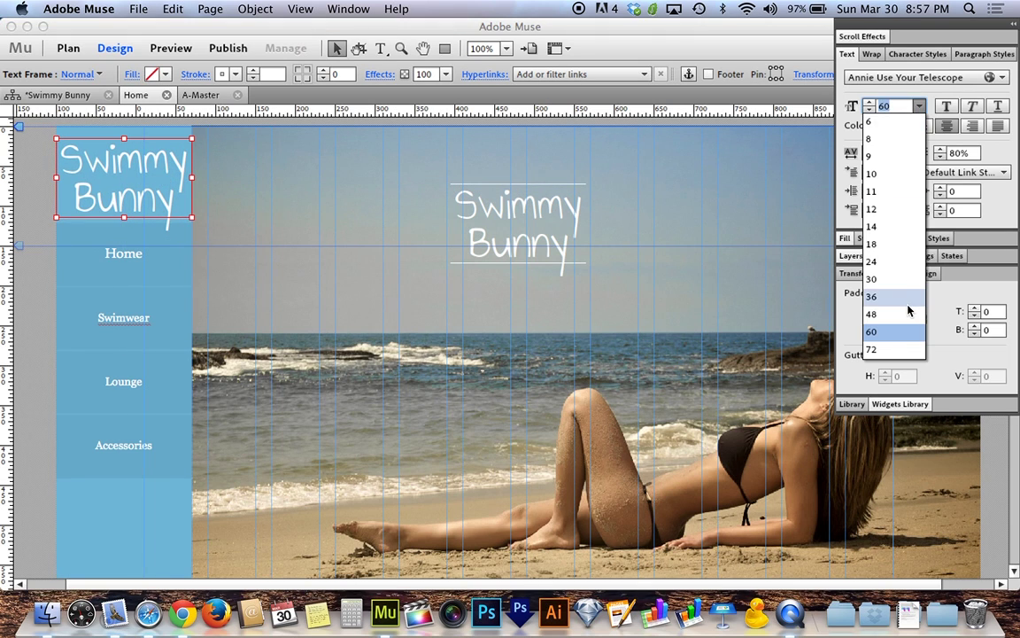
pyautogui.click(908, 310)
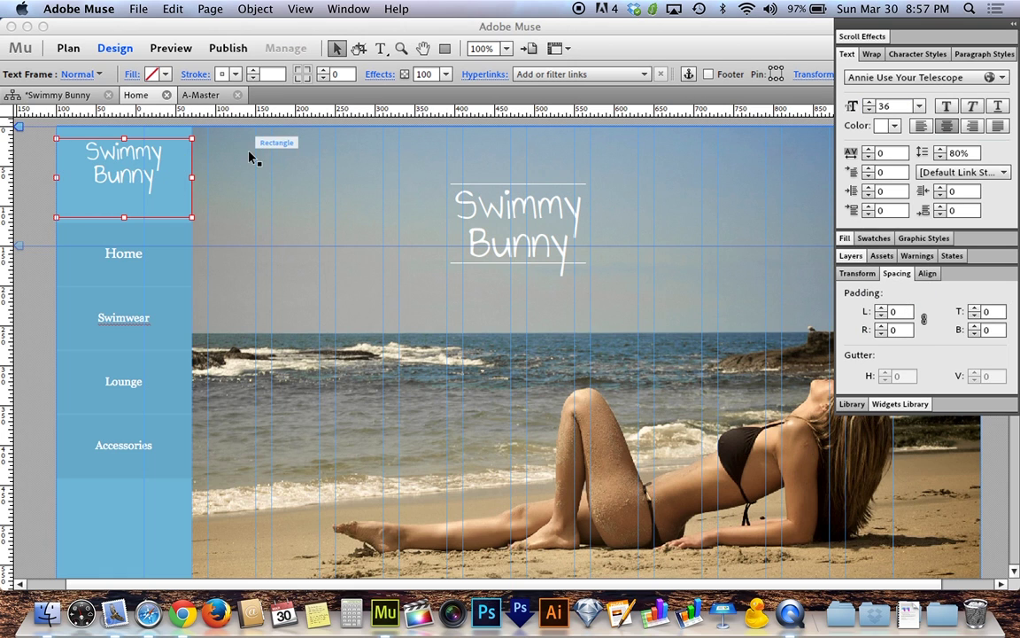
pyautogui.click(282, 75)
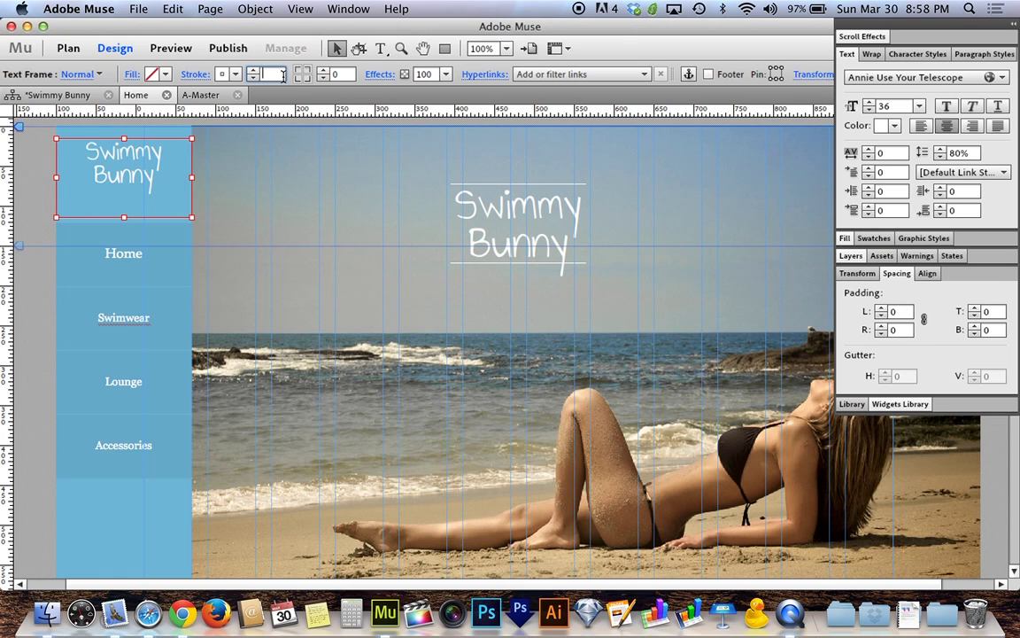
pyautogui.click(17, 165)
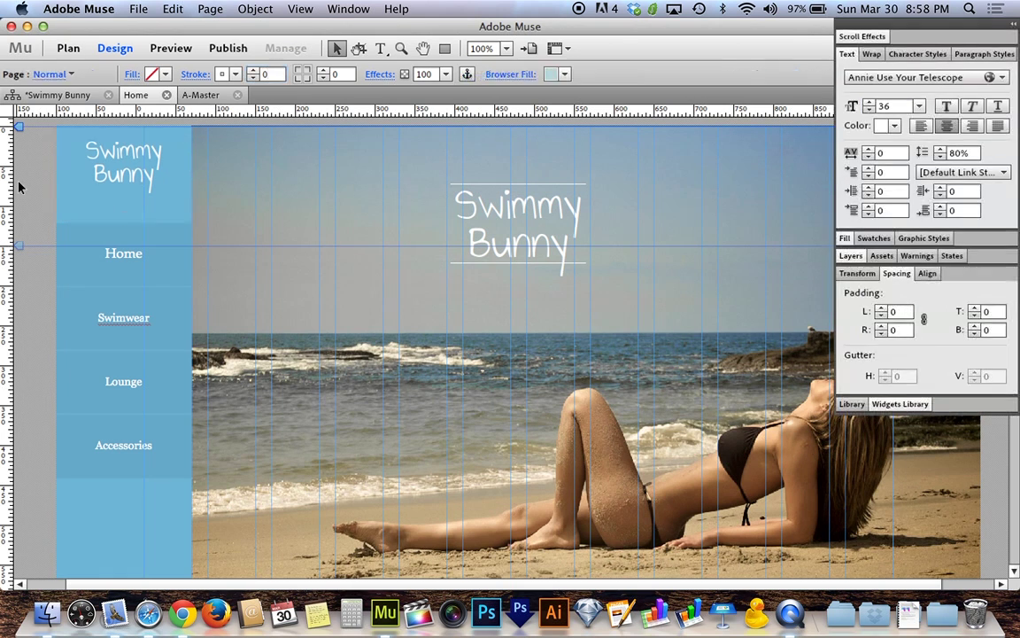
# Shorten the sidebar title's text frame, move it down closer to the menu, and preview the page in the browser
pyautogui.moveTo(100, 151); pyautogui.dragTo(99, 157)
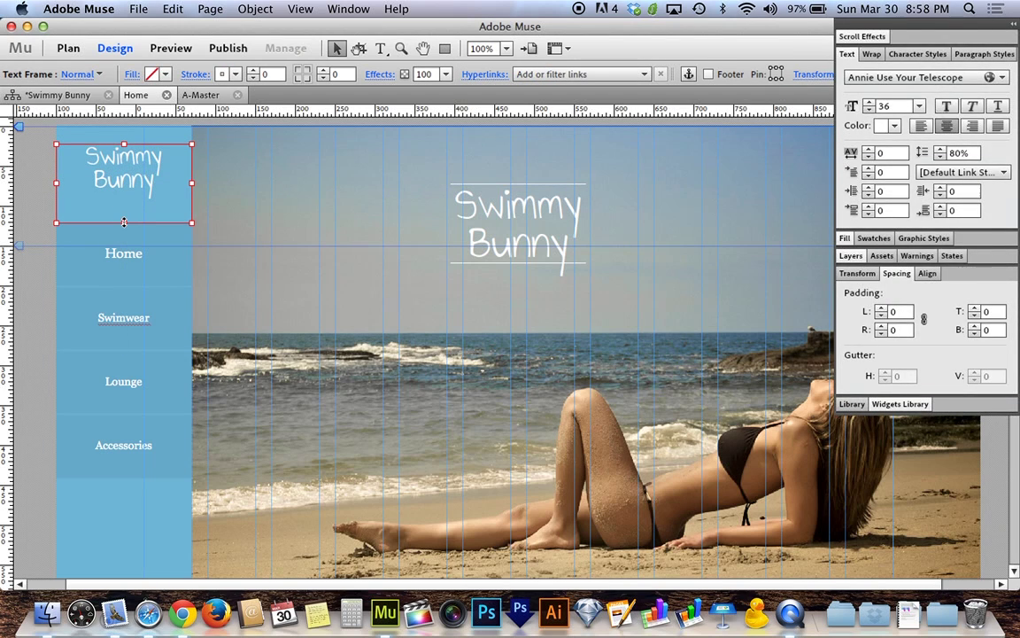
pyautogui.moveTo(124, 222); pyautogui.dragTo(124, 204)
pyautogui.moveTo(115, 151); pyautogui.dragTo(115, 160)
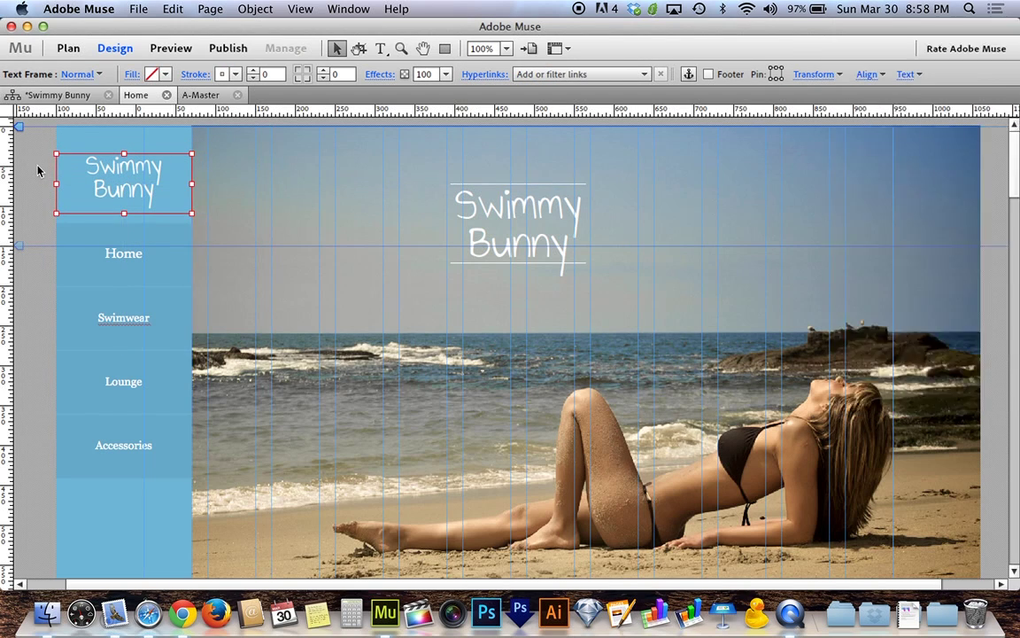
pyautogui.press('super+alt+e')
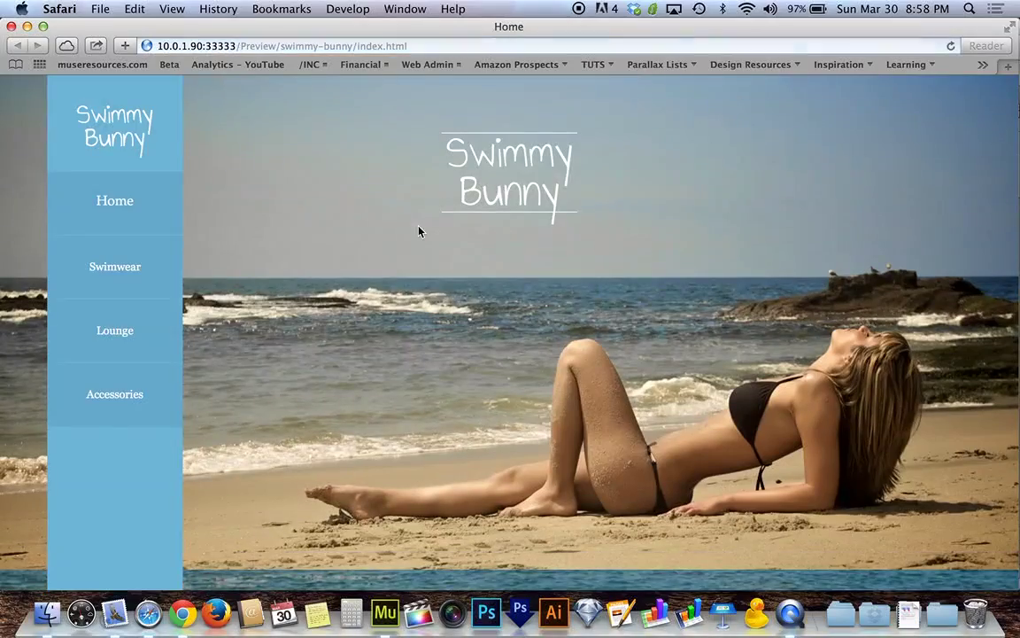
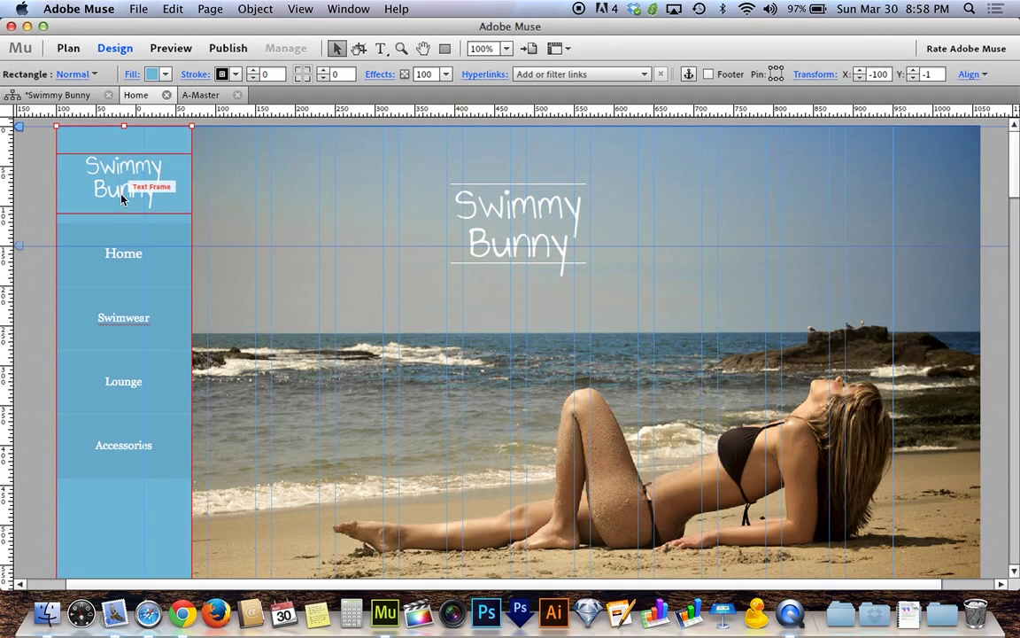
# Select the sidebar rectangle, its title and the menu together, and clear the selection
pyautogui.keyDown('shift'); pyautogui.click(122, 198); pyautogui.keyUp('shift')
pyautogui.keyDown('shift'); pyautogui.click(159, 268); pyautogui.keyUp('shift')
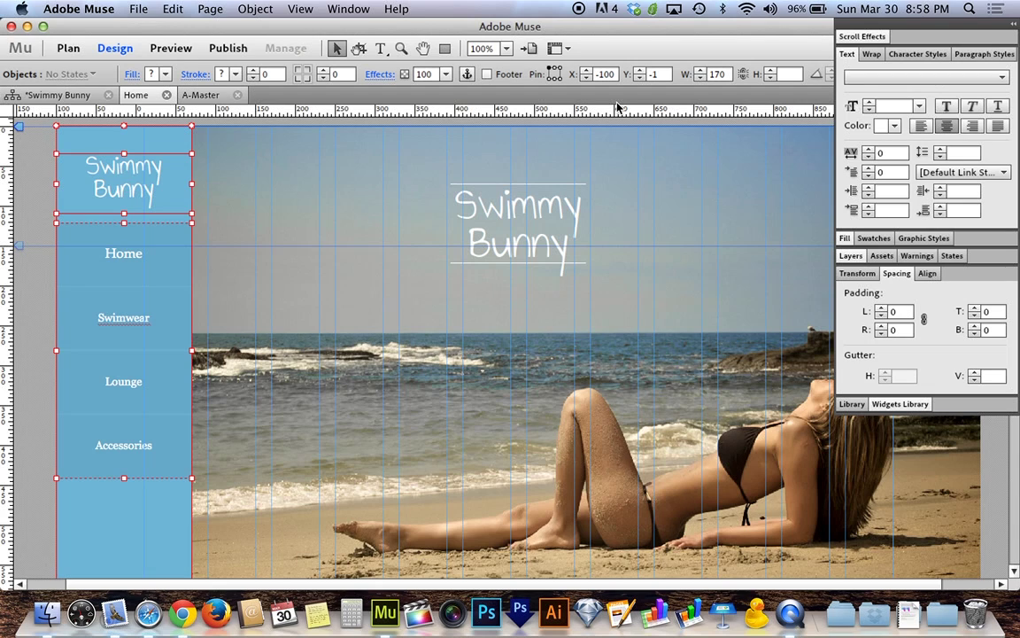
pyautogui.click(25, 173)
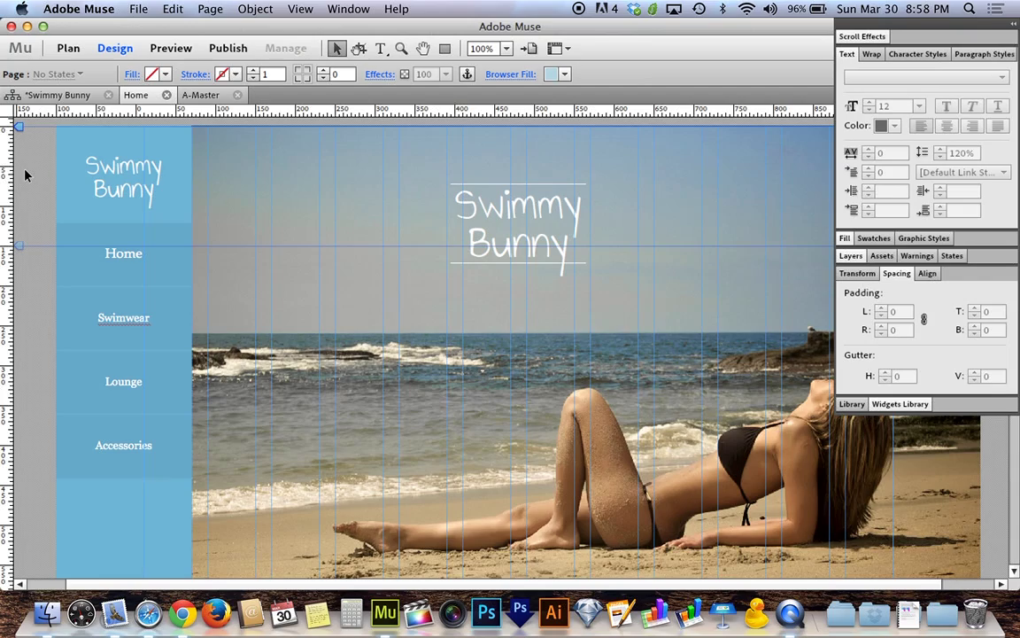
# Preview the Home page in the browser and narrow the browser window to check the sidebar at smaller widths
pyautogui.press('super+alt+e')
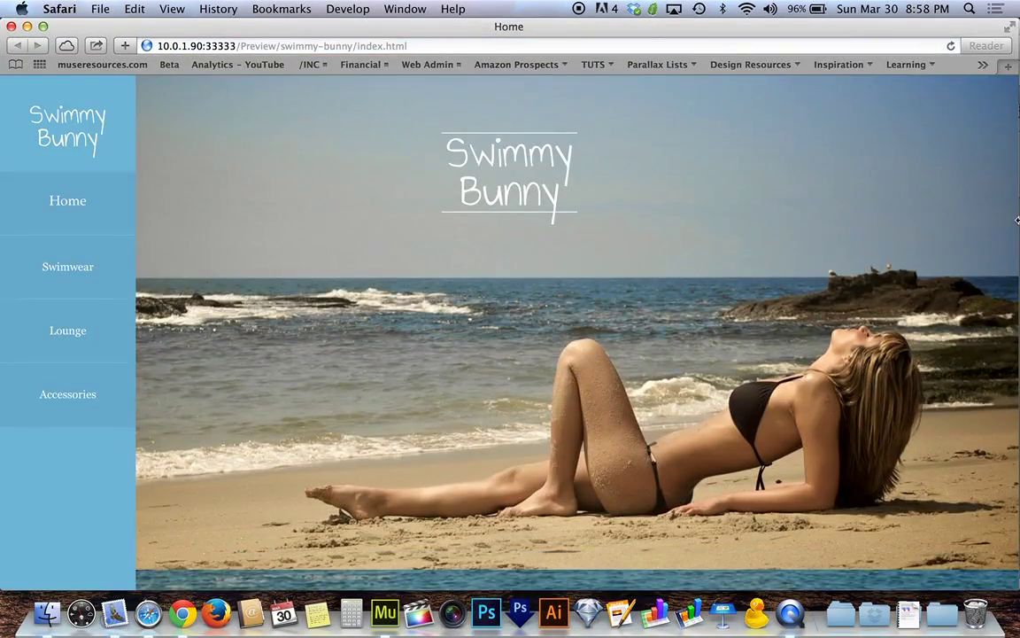
pyautogui.moveTo(1017, 231); pyautogui.dragTo(845, 354)
pyautogui.scroll(-3, 491, 220)
pyautogui.scroll(5, 494, 224)
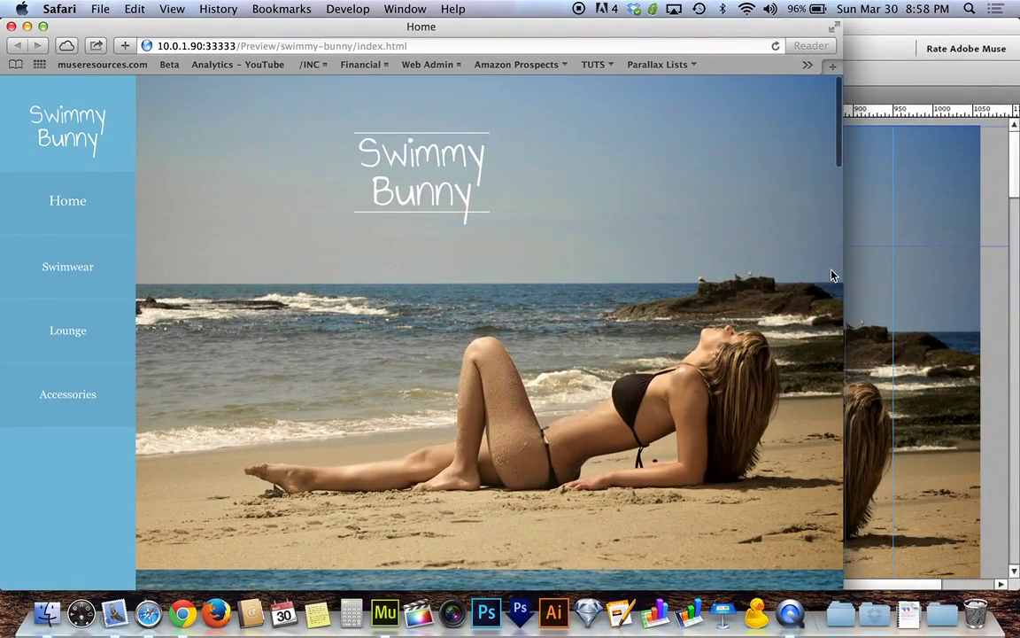
pyautogui.moveTo(841, 274); pyautogui.dragTo(786, 292)
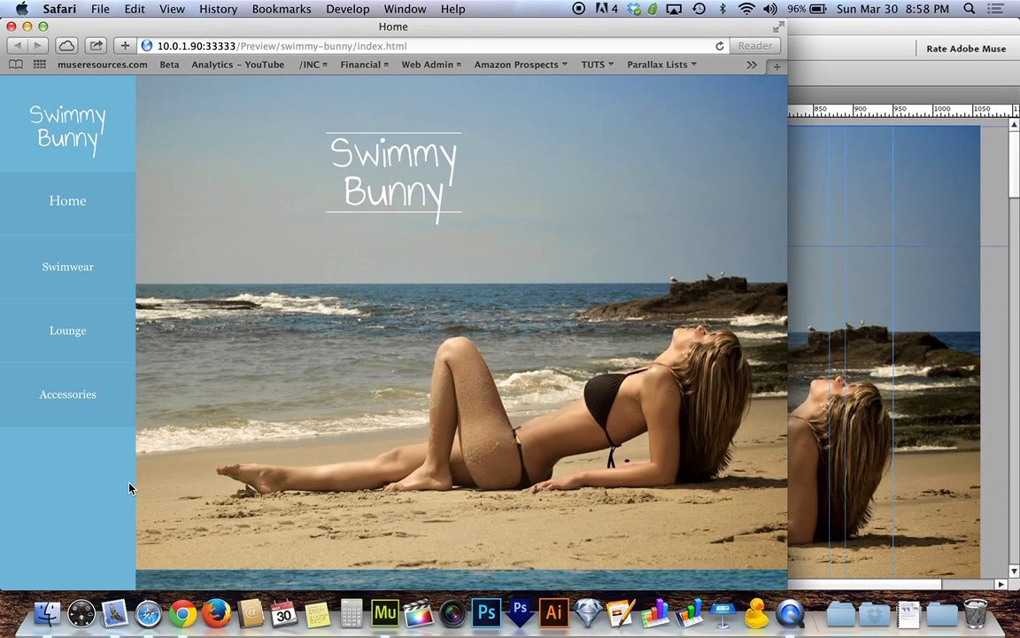
# Examine the pinned sidebar while scrolling the previewed page down to its end and back up, and return to Adobe Muse
pyautogui.scroll(-2, 227, 467)
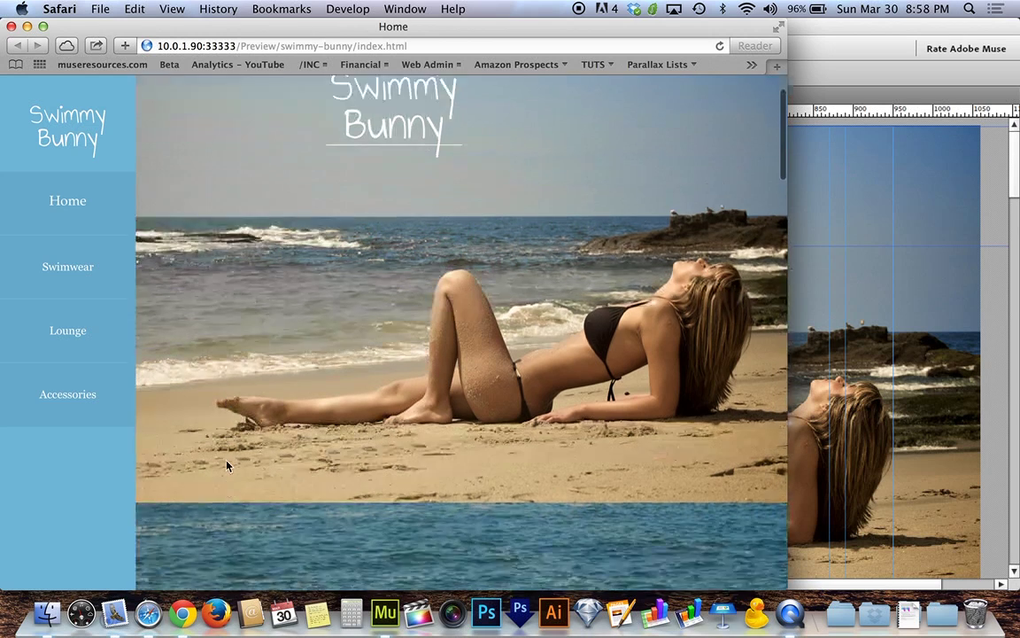
pyautogui.scroll(2, 227, 467)
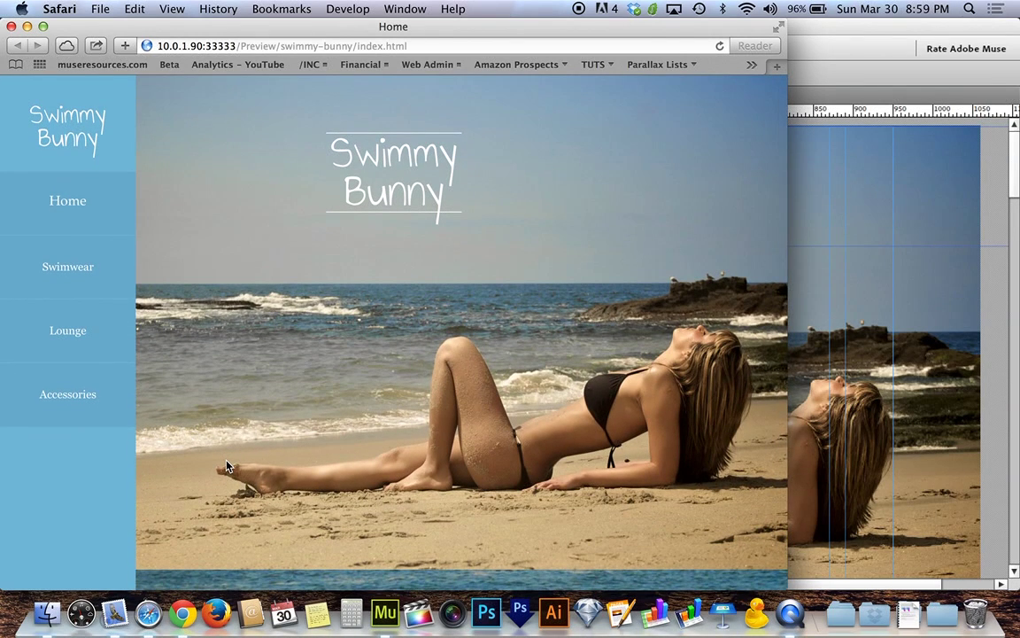
pyautogui.scroll(-10, 227, 467)
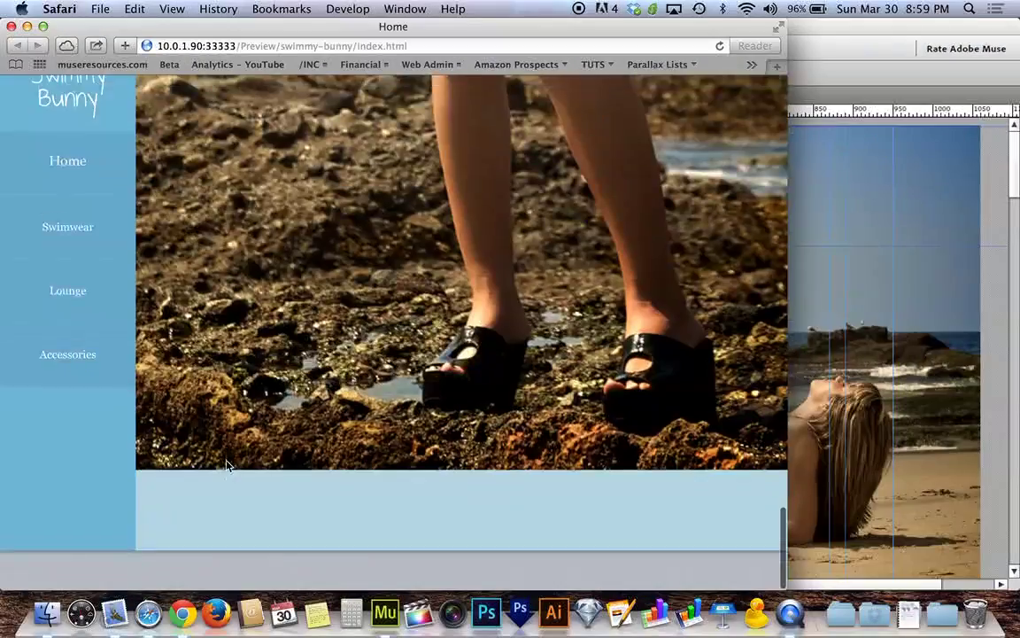
pyautogui.scroll(10, 227, 467)
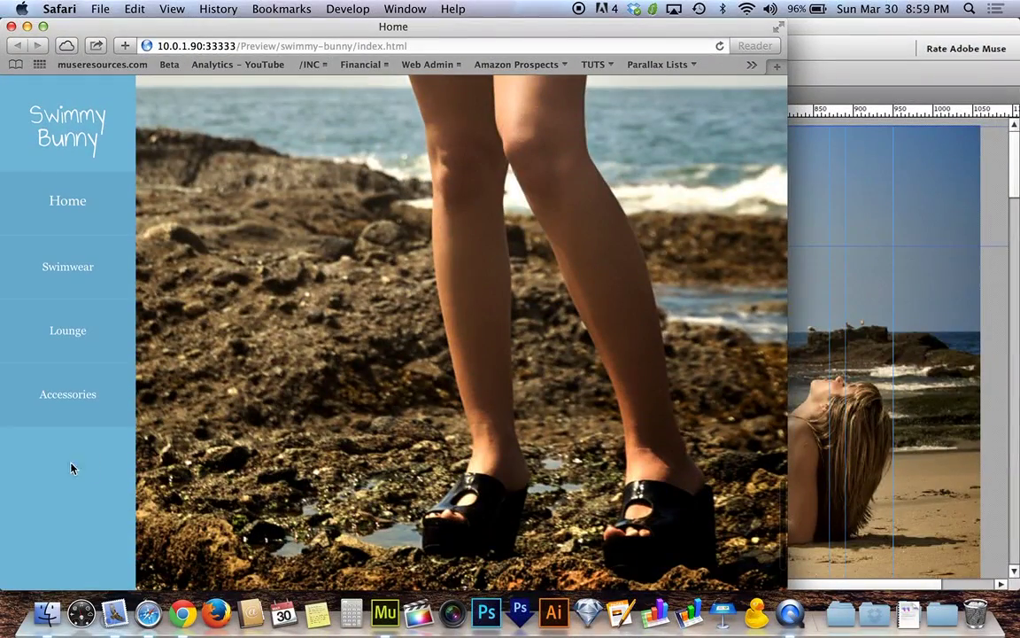
pyautogui.scroll(-5, 159, 434)
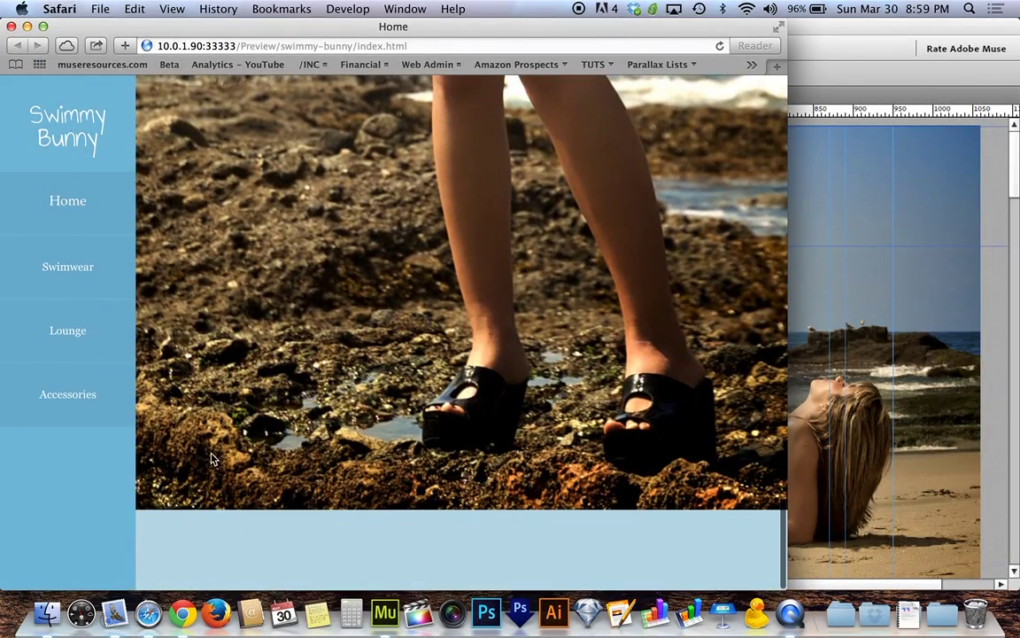
pyautogui.scroll(2, 211, 458)
pyautogui.scroll(-2, 468, 261)
pyautogui.scroll(3, 468, 262)
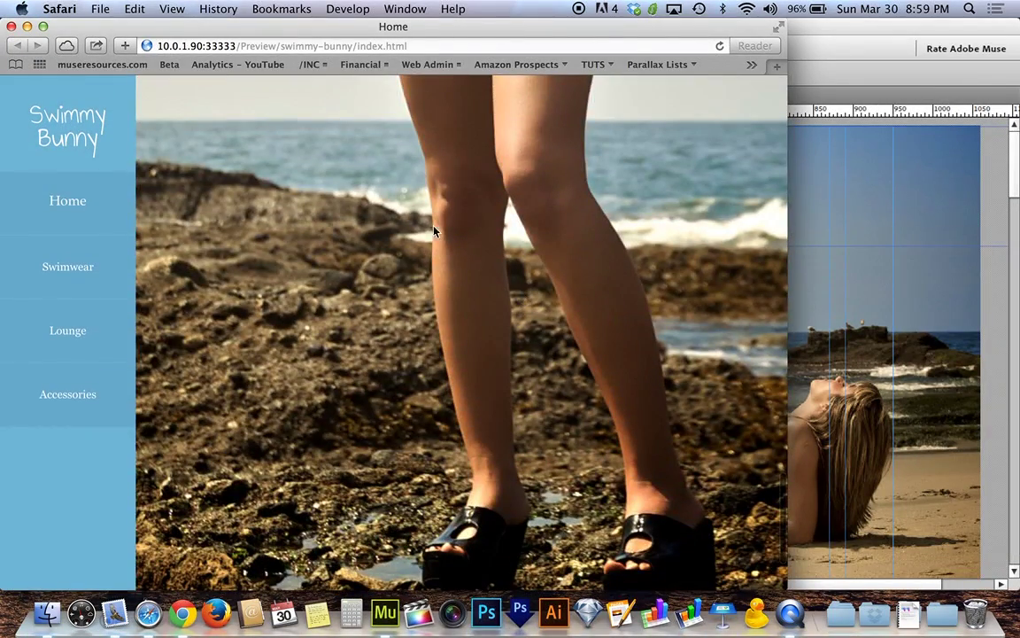
pyautogui.scroll(3, 433, 358)
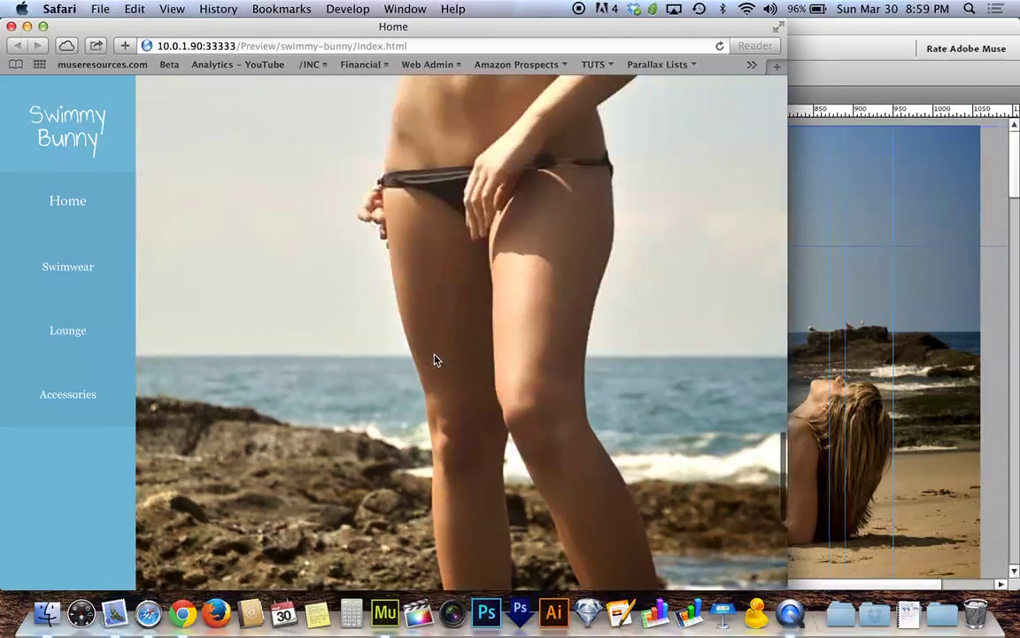
pyautogui.scroll(-2, 434, 358)
pyautogui.scroll(8, 433, 359)
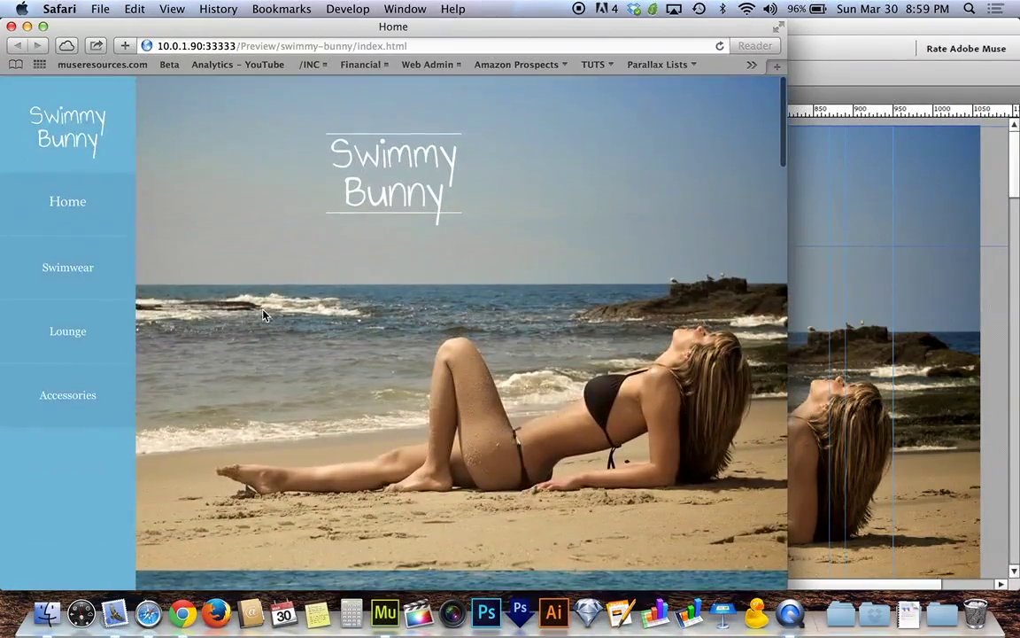
pyautogui.press('super+Tab')
pyautogui.click(103, 545)
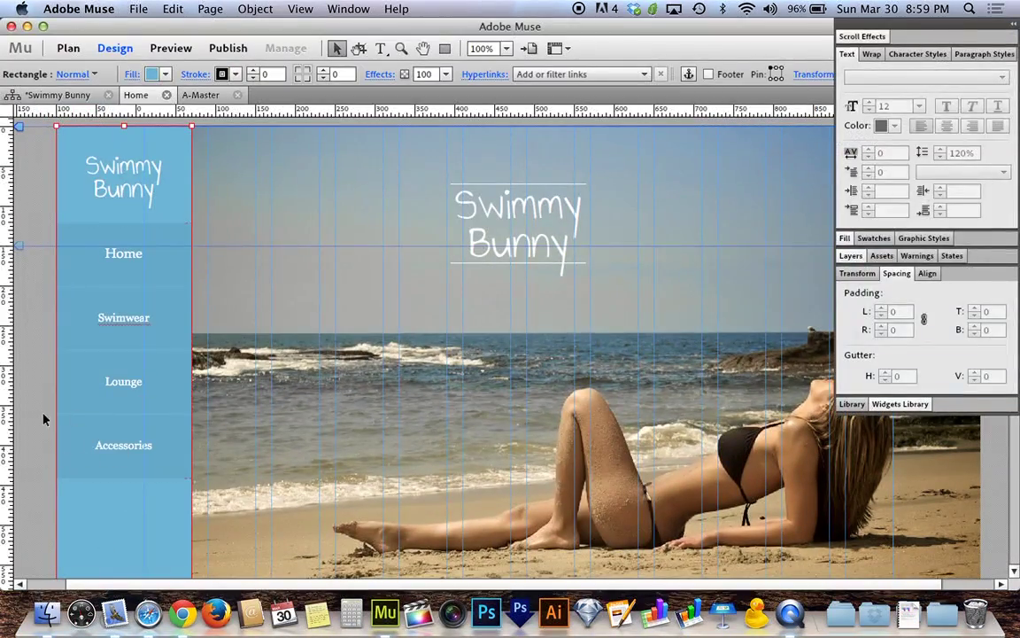
pyautogui.scroll(-2, 36, 399)
pyautogui.scroll(-3, 32, 403)
pyautogui.scroll(6, 33, 403)
pyautogui.click(124, 178)
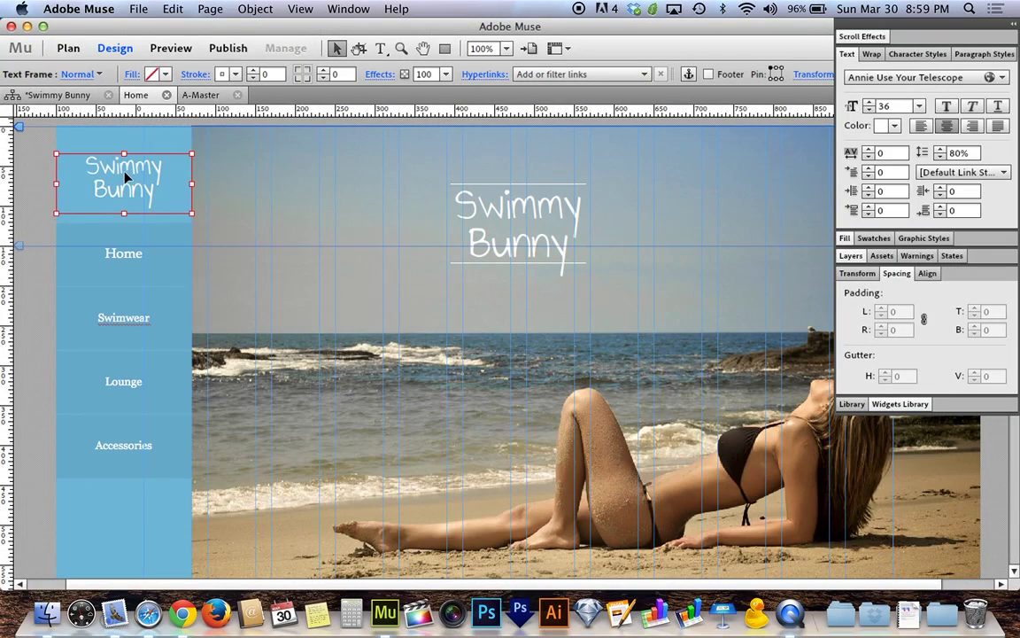
pyautogui.click(42, 170)
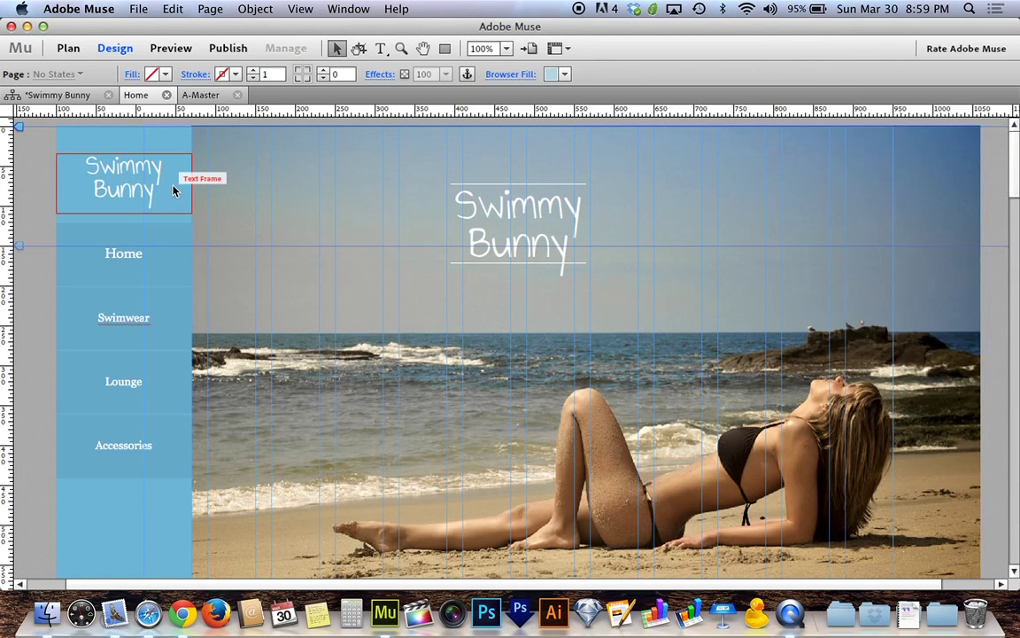
# Select the sidebar's title, rectangle and menu together and cut them from the Home page
pyautogui.click(174, 190)
pyautogui.keyDown('shift'); pyautogui.click(146, 126); pyautogui.keyUp('shift')
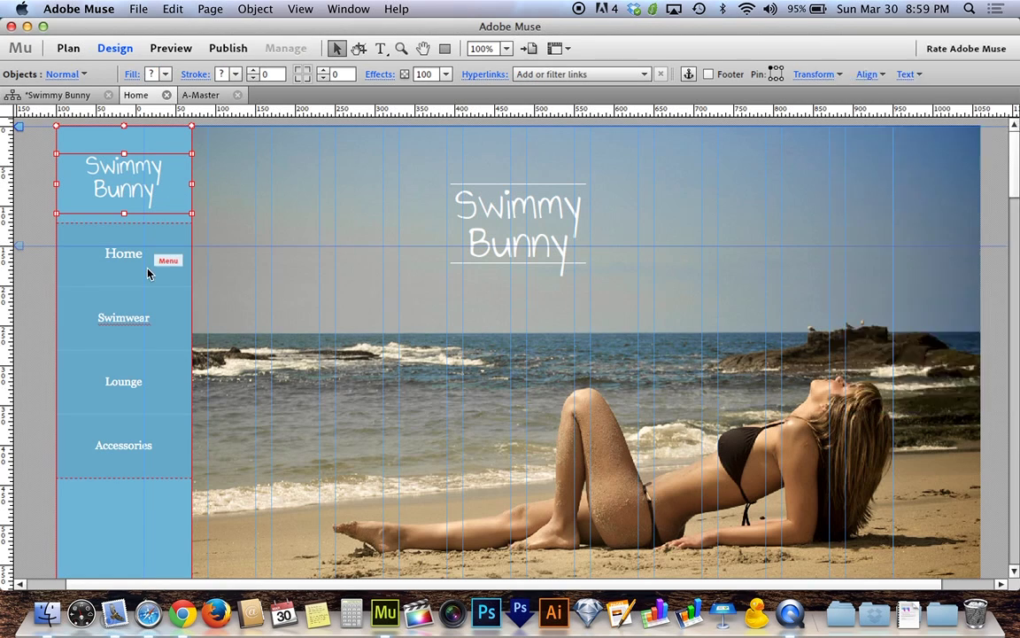
pyautogui.keyDown('shift'); pyautogui.click(148, 272); pyautogui.keyUp('shift')
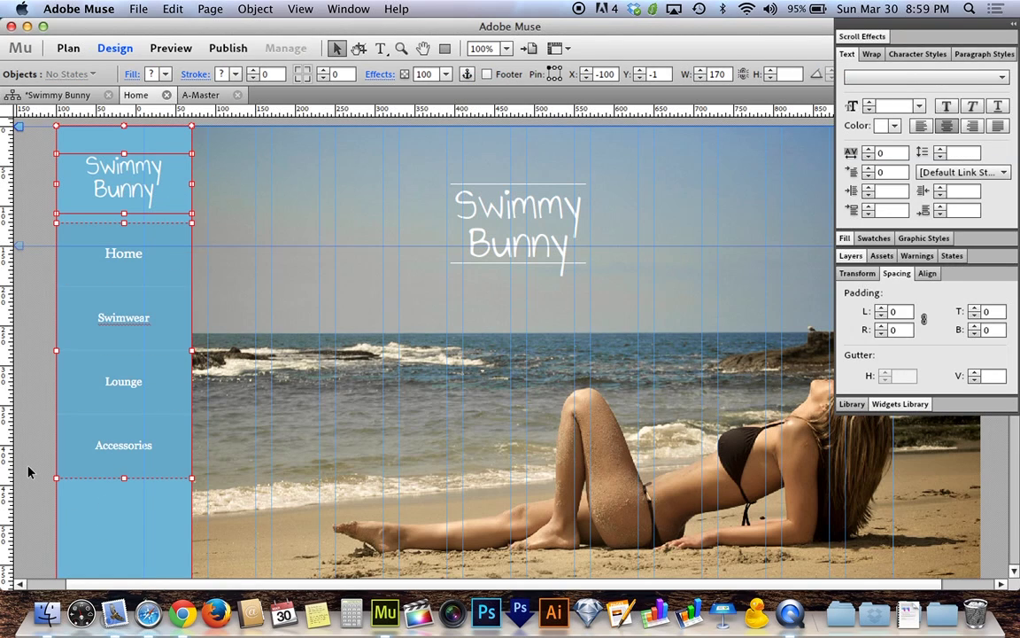
pyautogui.click(161, 7)
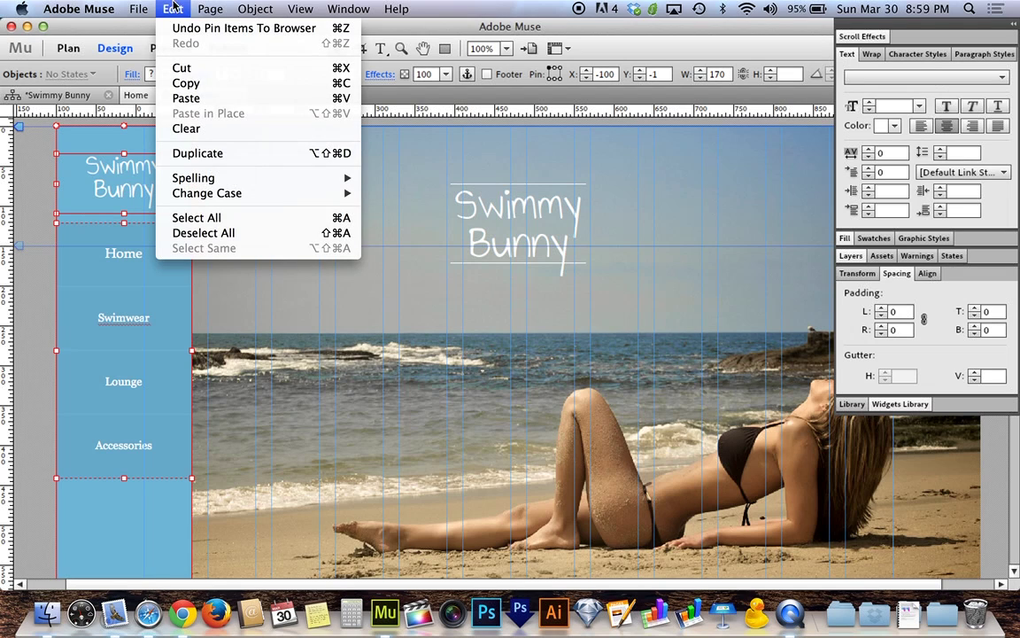
pyautogui.click(181, 68)
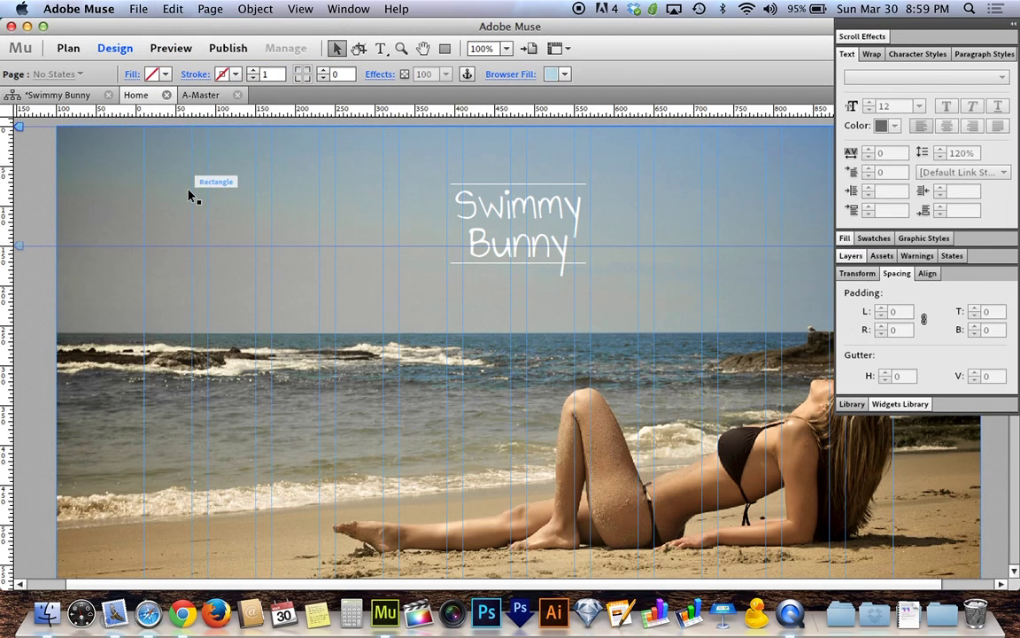
# Open the A-Master page for editing from the site plan and bring its left edge into view
pyautogui.click(57, 95)
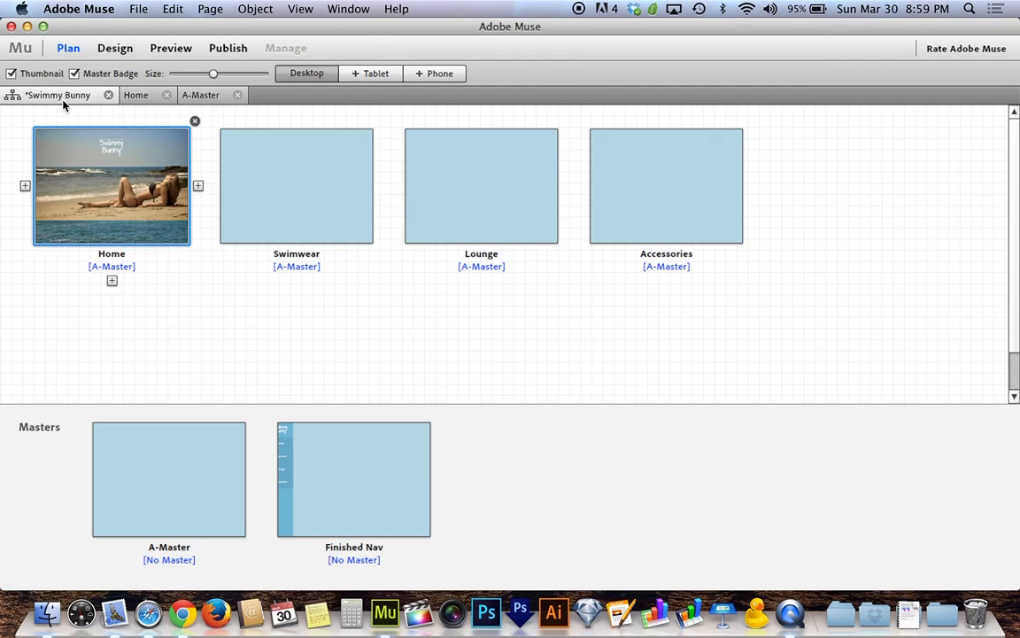
pyautogui.doubleClick(171, 483)
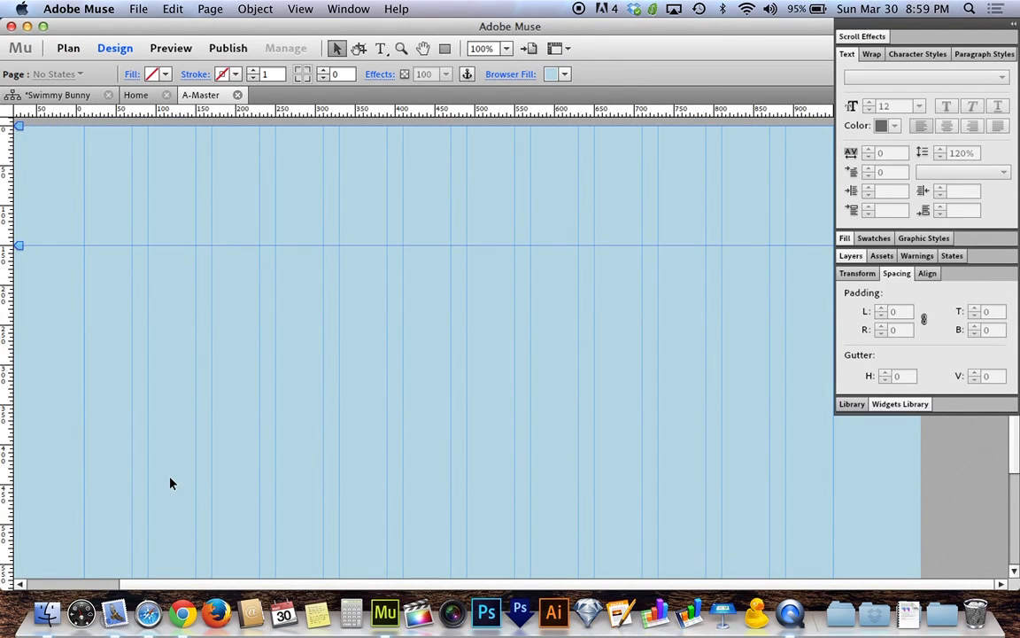
pyautogui.hscroll(-3, 266, 531)
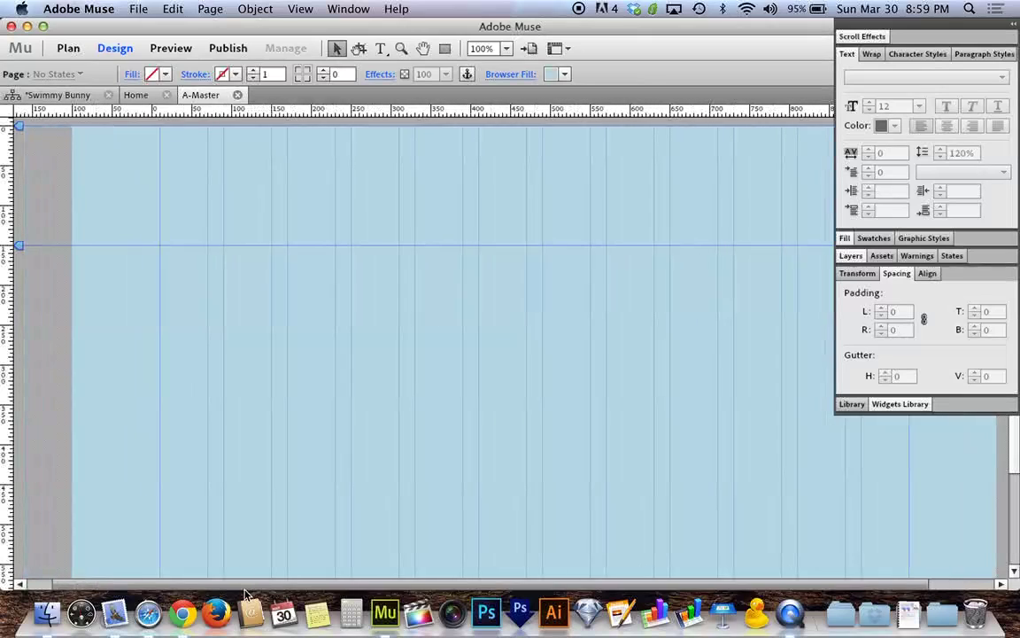
pyautogui.press('super+v')
pyautogui.moveTo(528, 163); pyautogui.dragTo(240, 294)
pyautogui.press('super+z')
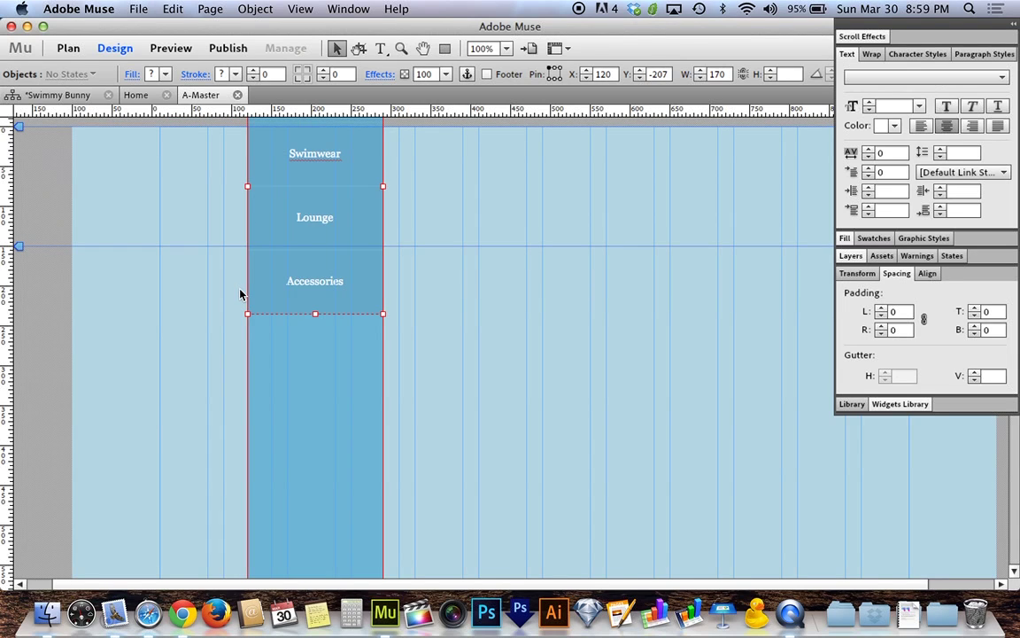
pyautogui.press('super+z')
pyautogui.press('super+z')
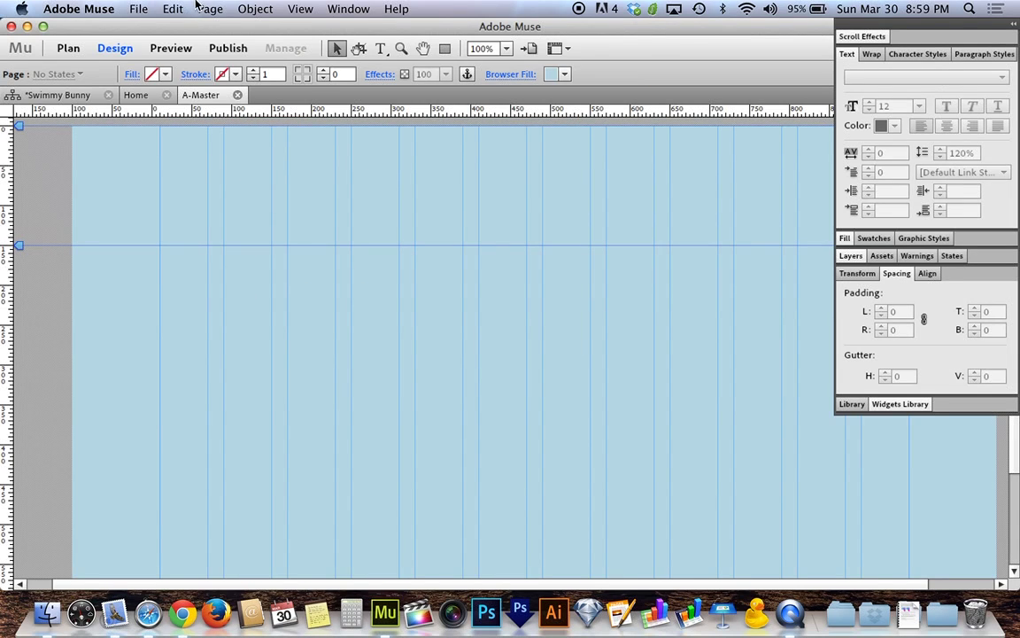
# Paste the cut sidebar objects in place on the A-Master page and clear the selection
pyautogui.click(176, 8)
pyautogui.click(235, 113)
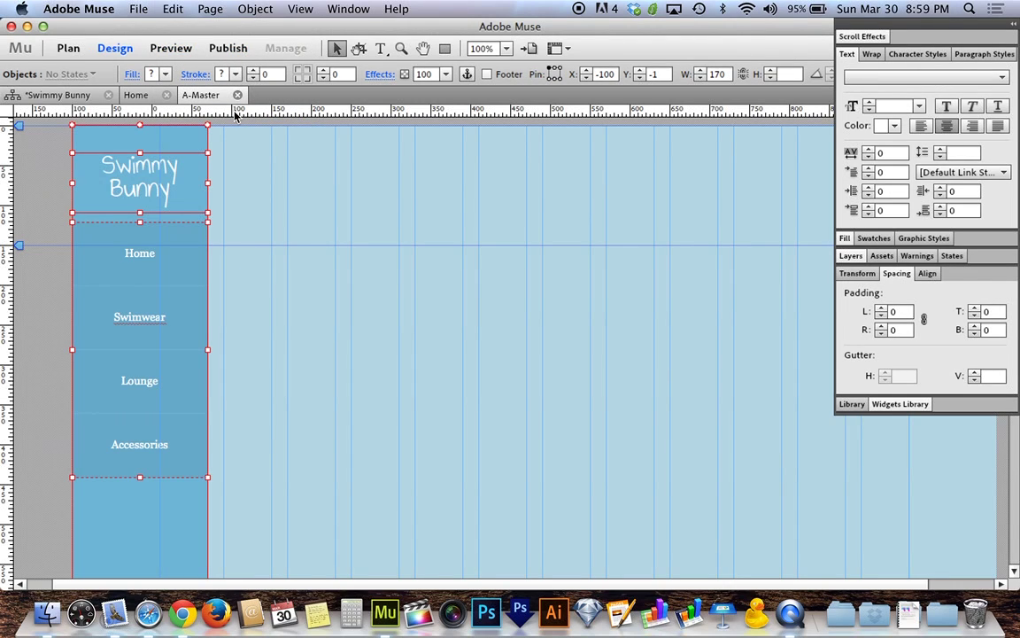
pyautogui.click(175, 8)
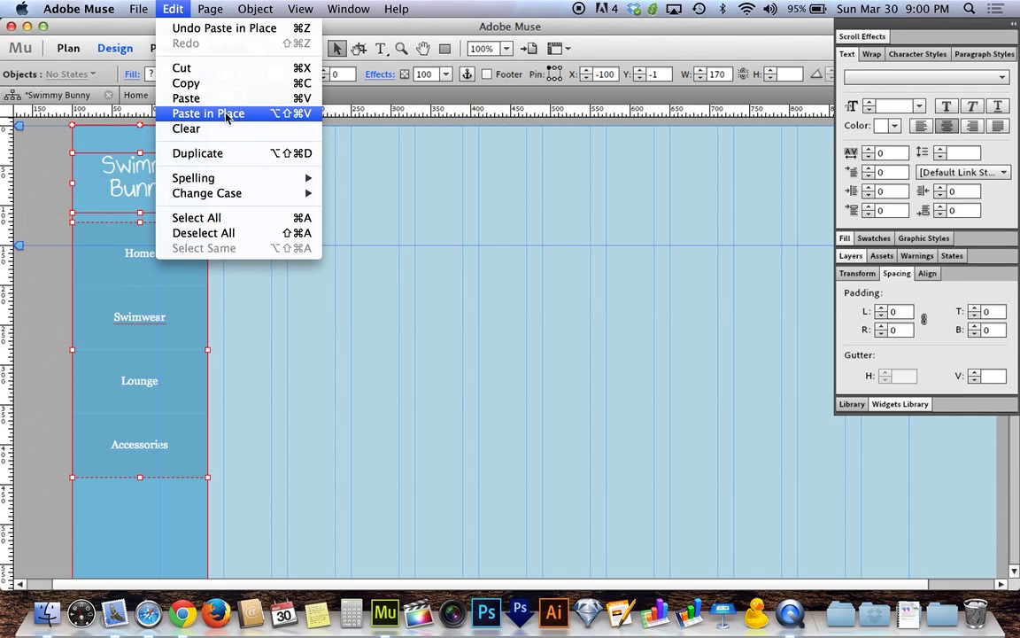
pyautogui.click(39, 169)
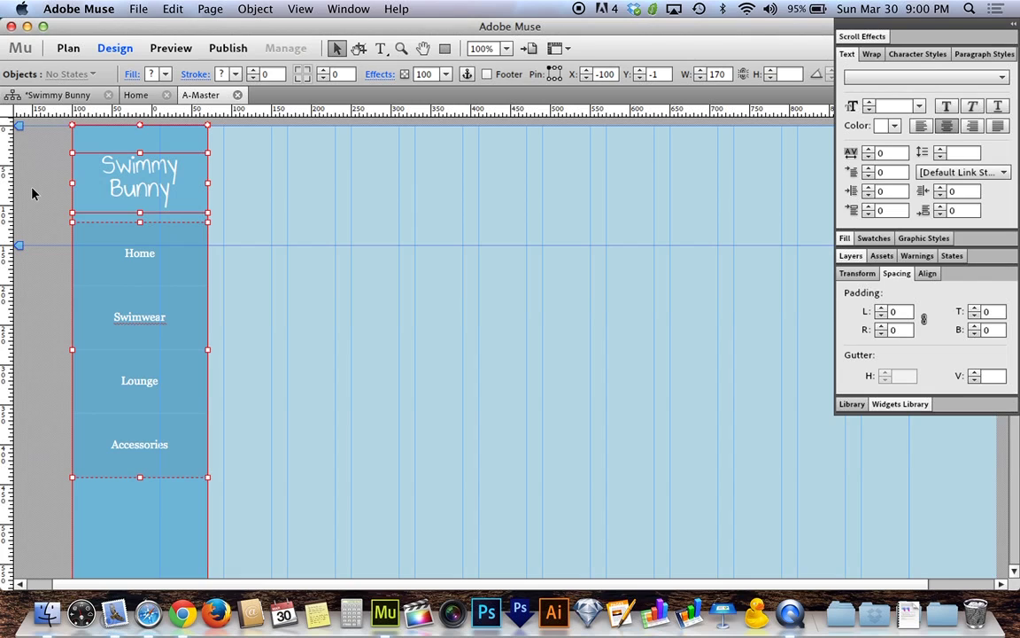
pyautogui.click(27, 189)
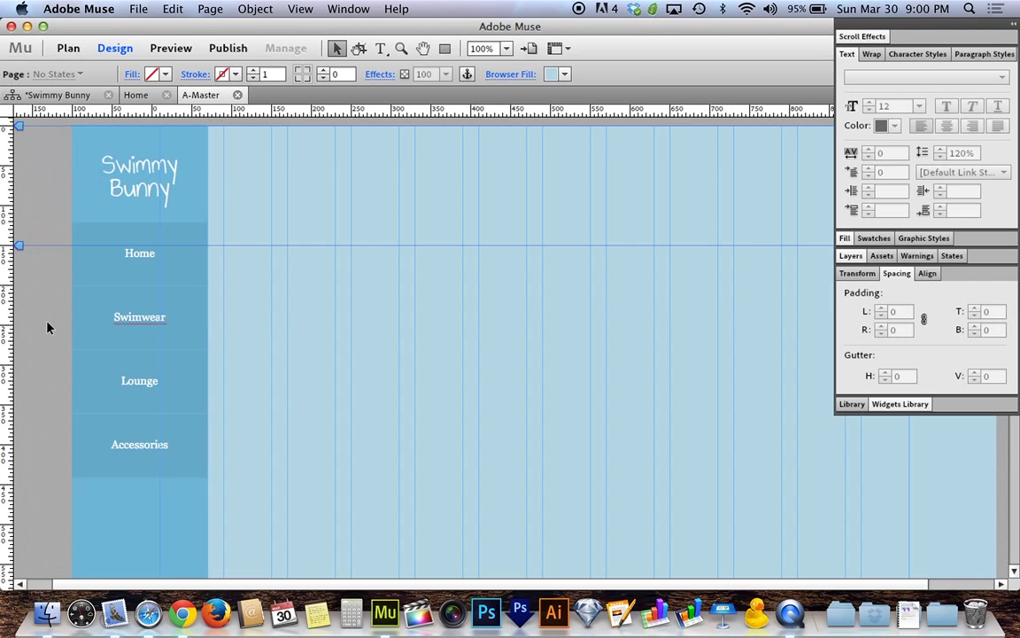
# Show the layer list and examine the On Top and Layer 1 layers, including the objects inside On Top
pyautogui.click(858, 274)
pyautogui.click(863, 273)
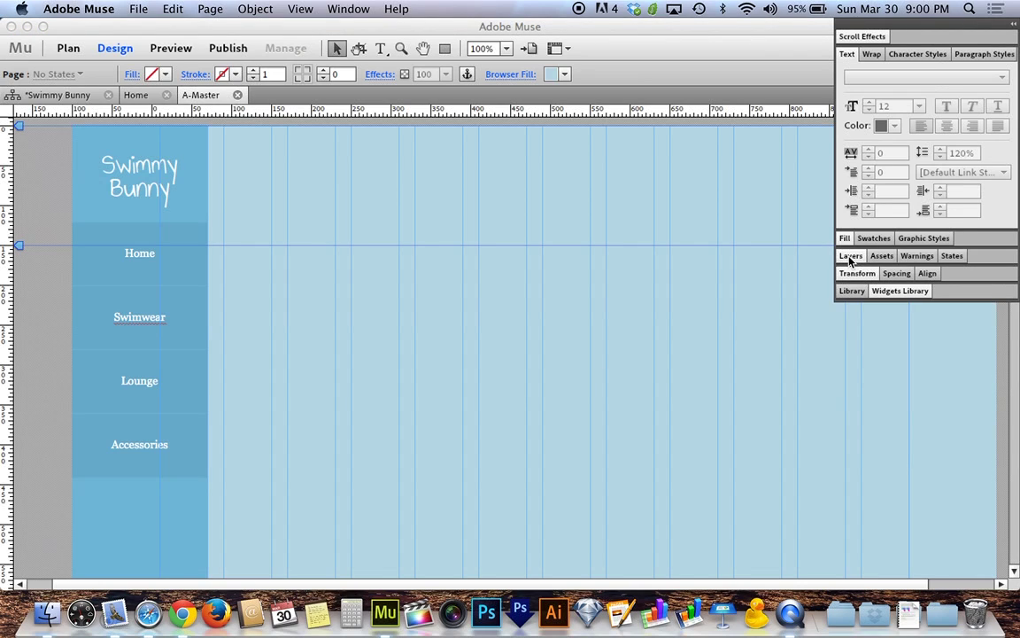
pyautogui.click(850, 256)
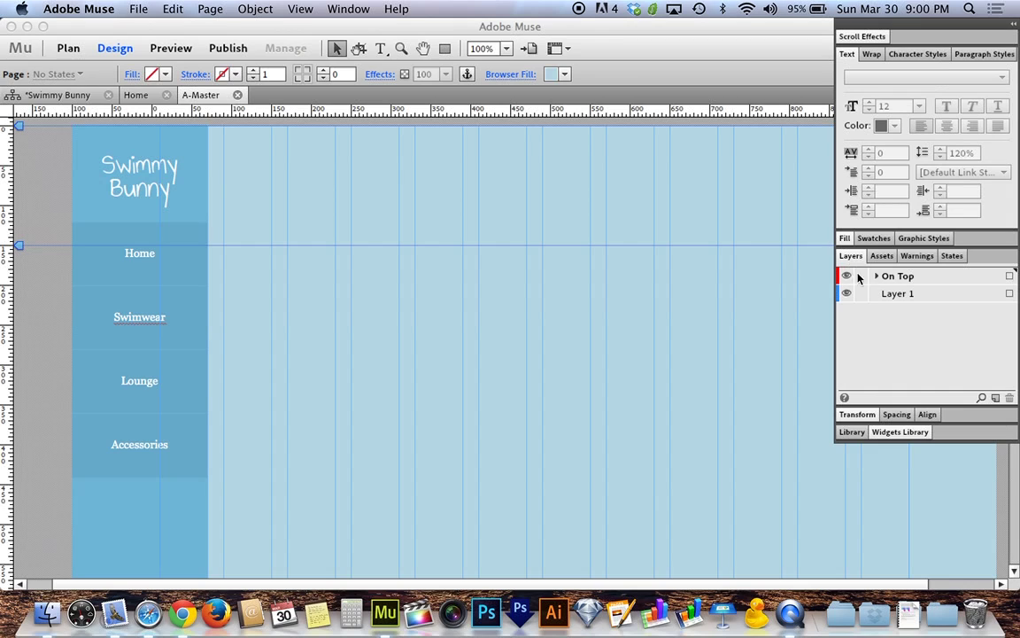
pyautogui.click(896, 295)
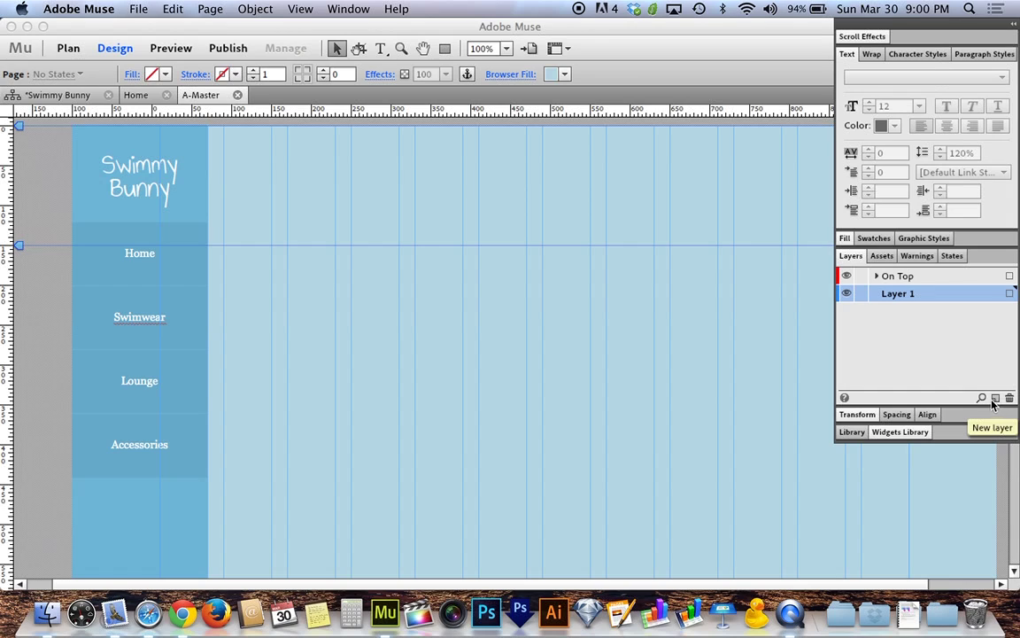
pyautogui.click(894, 278)
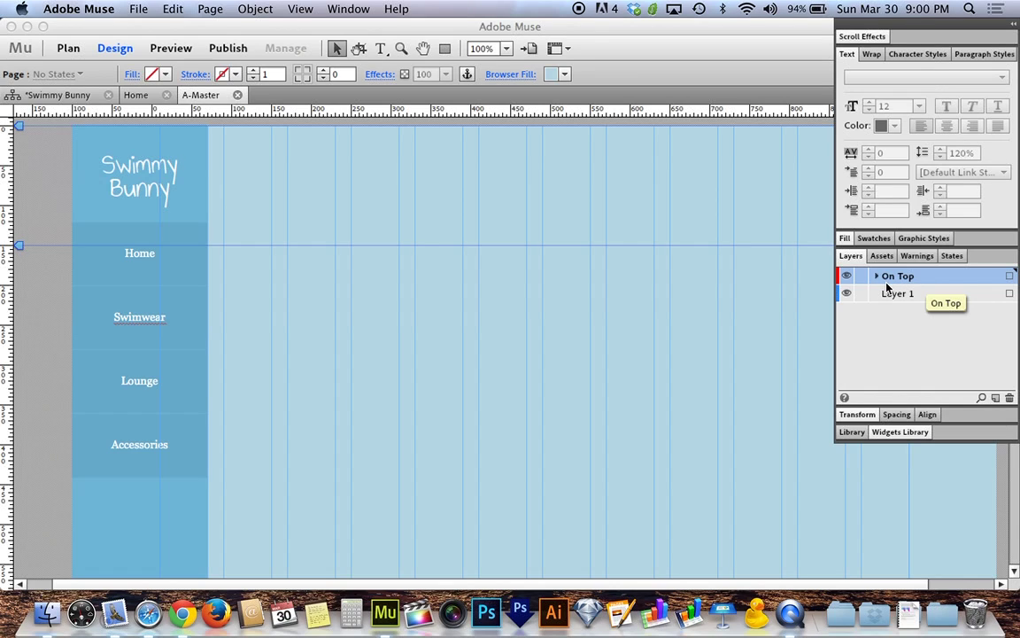
pyautogui.click(902, 294)
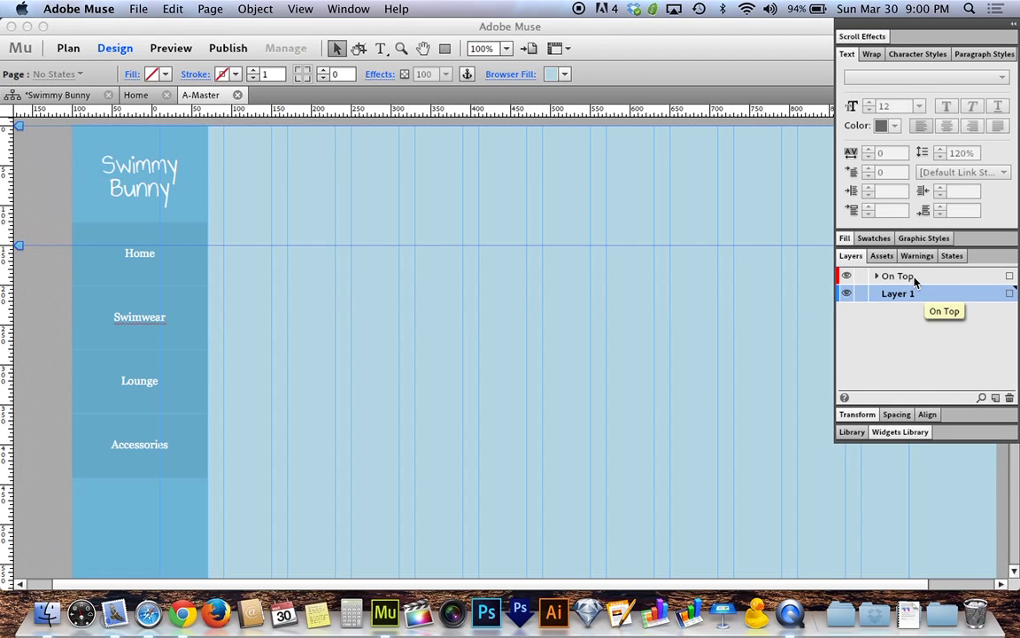
pyautogui.click(913, 276)
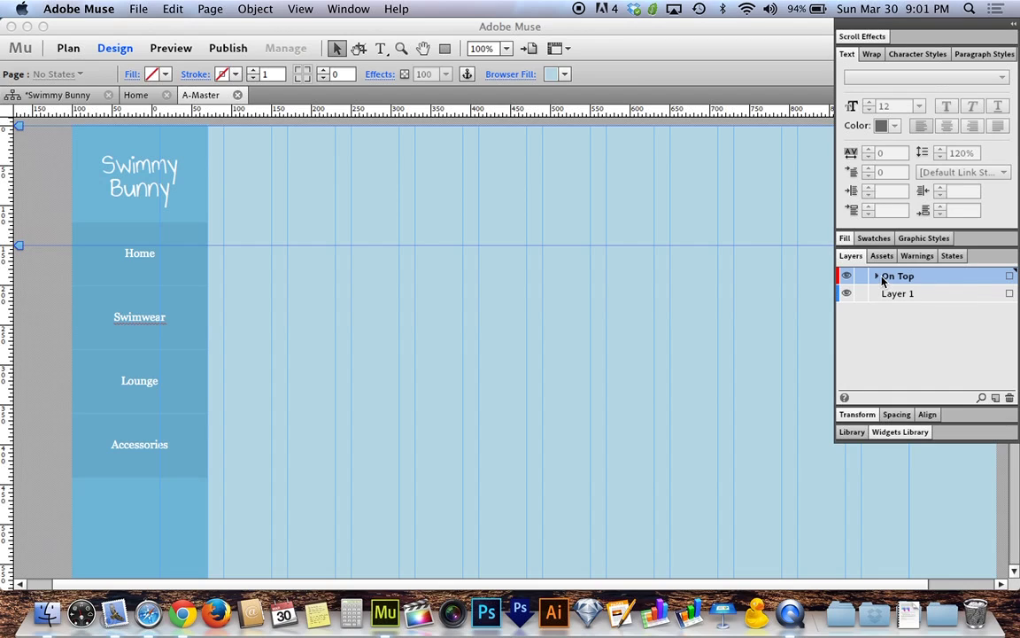
pyautogui.click(877, 276)
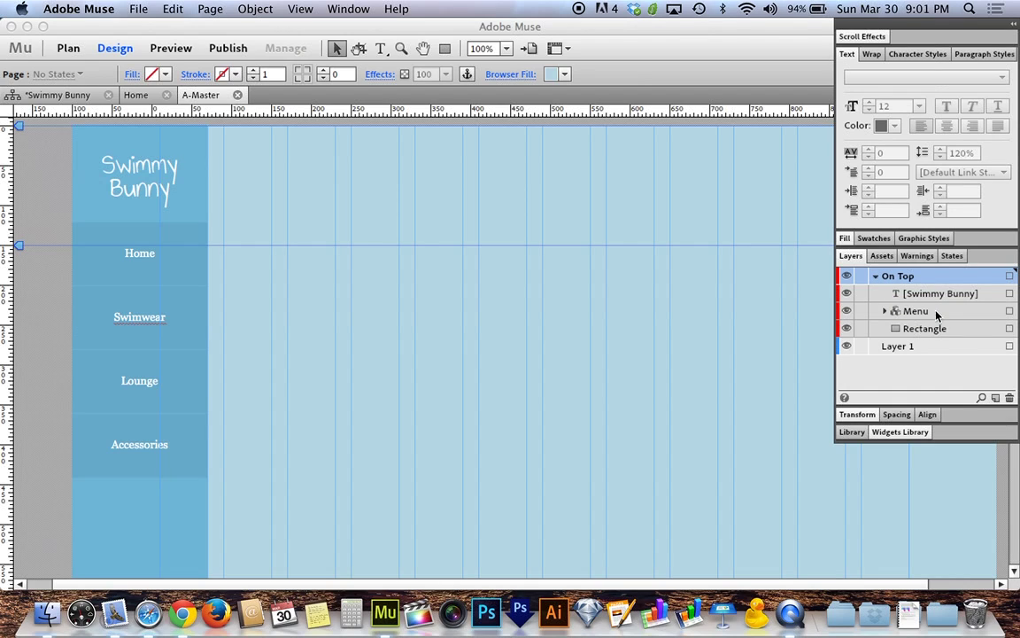
pyautogui.click(876, 276)
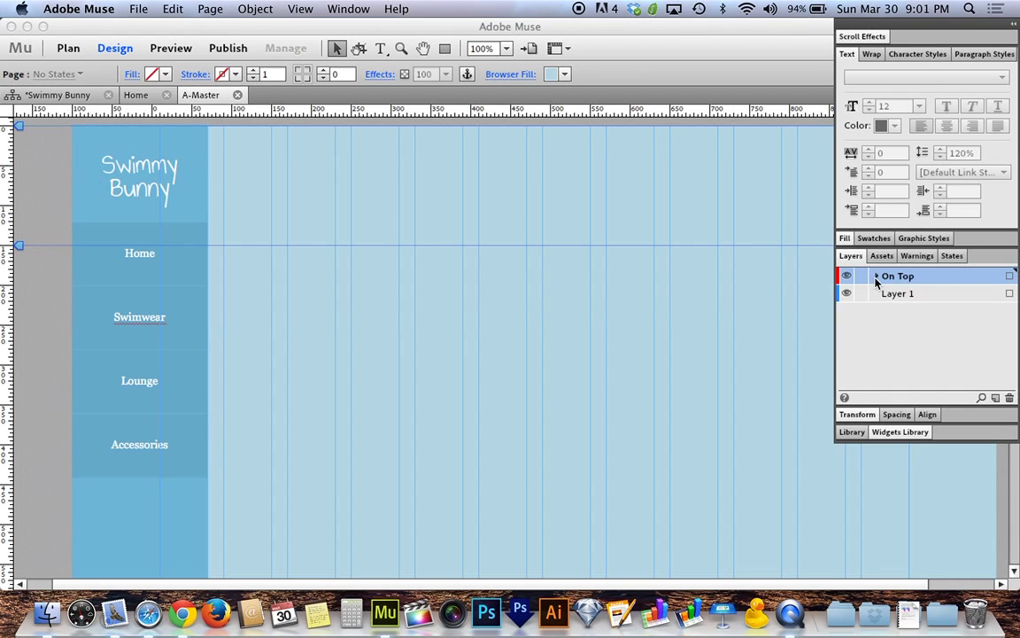
# Select the sidebar's title, menu and background rectangle on the A-Master page and move them to Layer 1
pyautogui.click(129, 186)
pyautogui.keyDown('shift'); pyautogui.click(136, 311); pyautogui.keyUp('shift')
pyautogui.keyDown('shift'); pyautogui.click(124, 526); pyautogui.keyUp('shift')
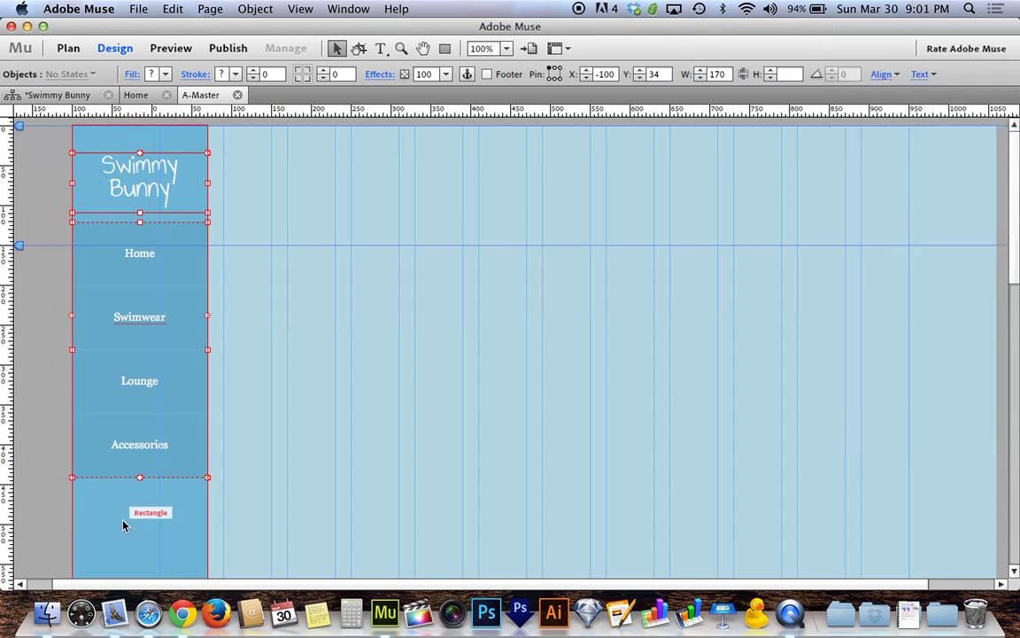
pyautogui.rightClick(169, 146)
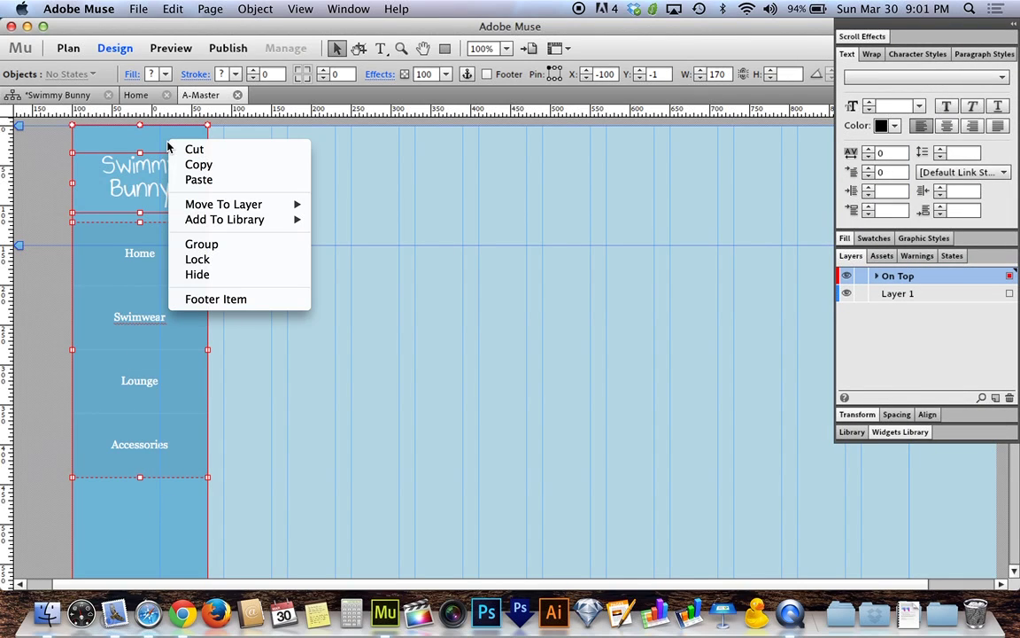
pyautogui.moveTo(258, 209)
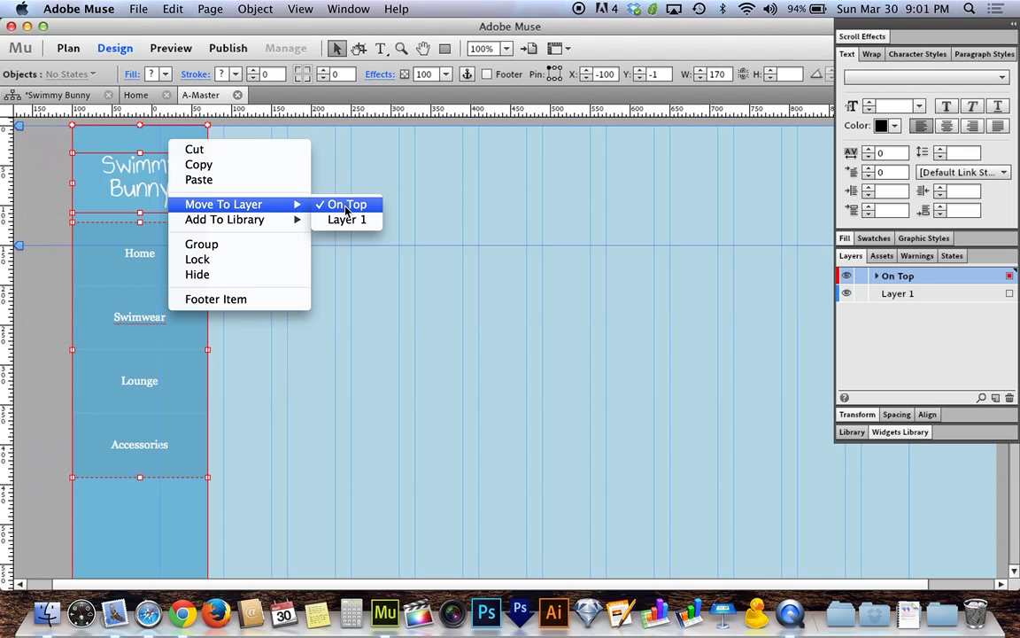
pyautogui.click(357, 221)
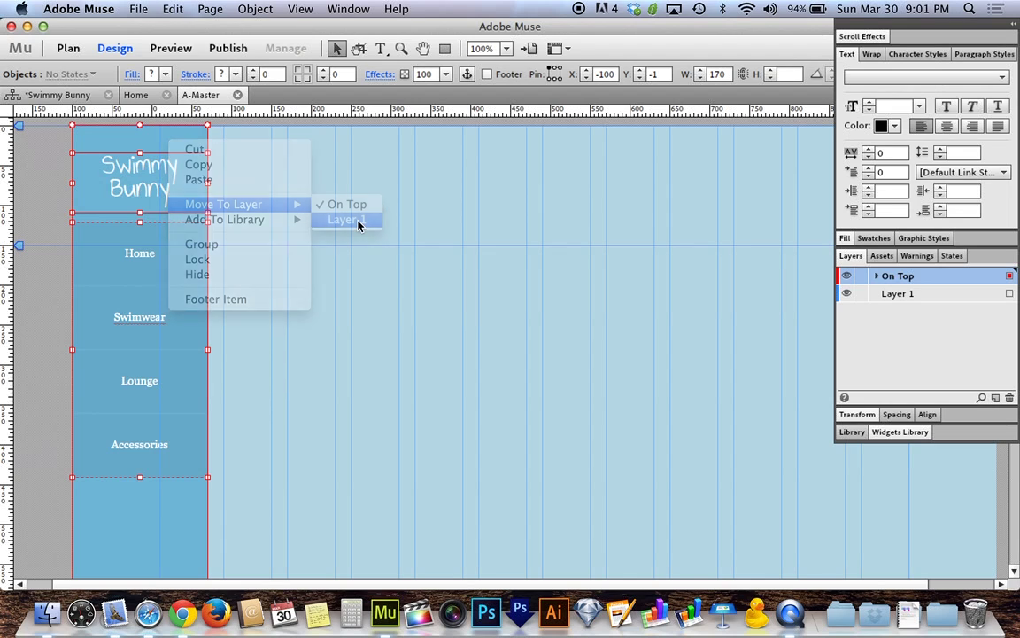
# Move the selected sidebar objects back to the On Top layer and clear the selection
pyautogui.rightClick(187, 177)
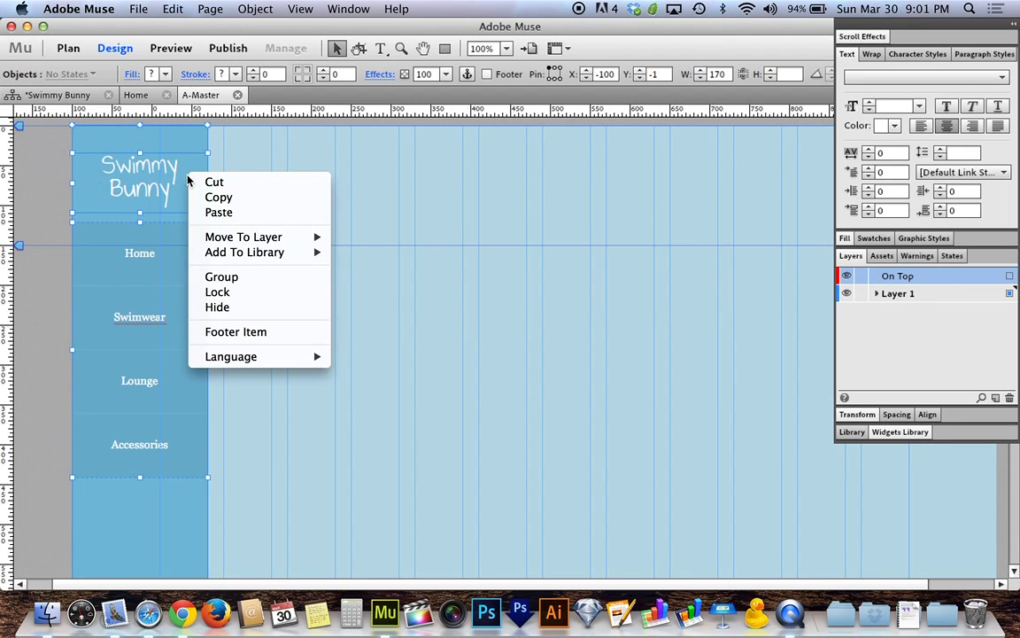
pyautogui.moveTo(253, 236)
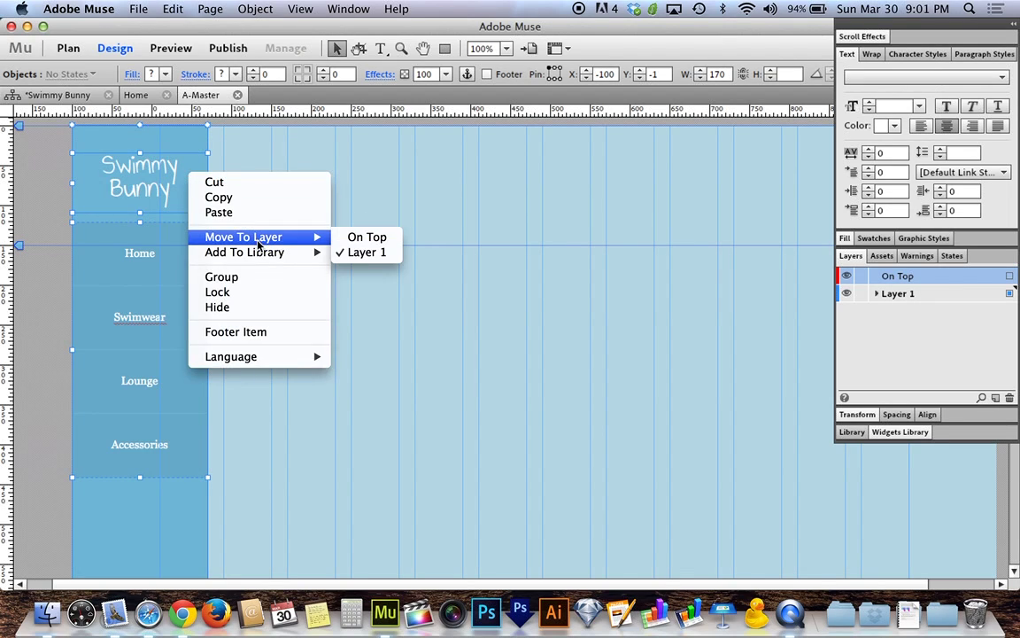
pyautogui.click(380, 238)
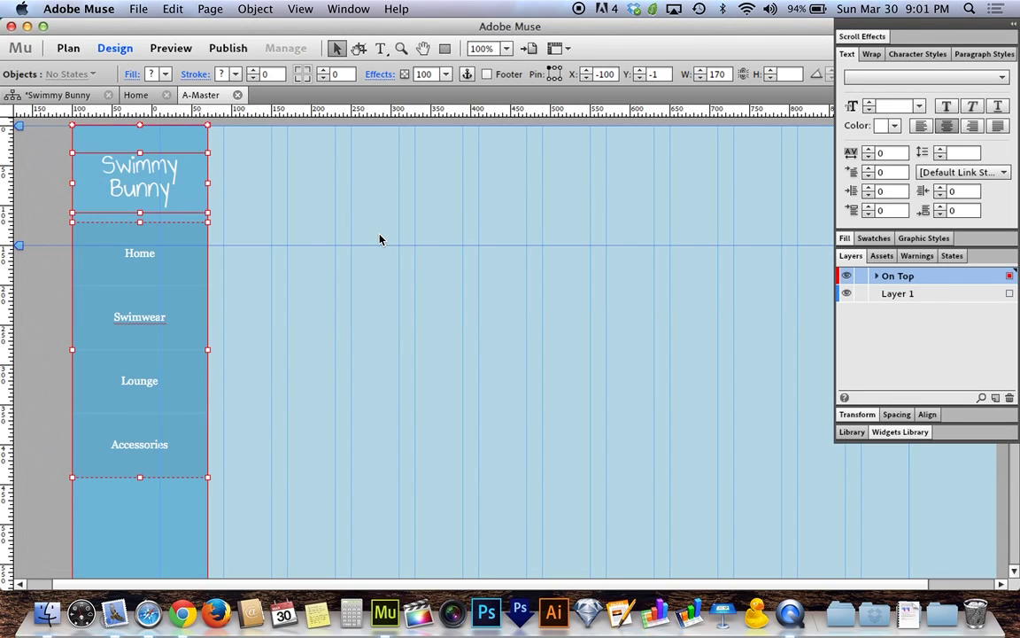
pyautogui.click(37, 155)
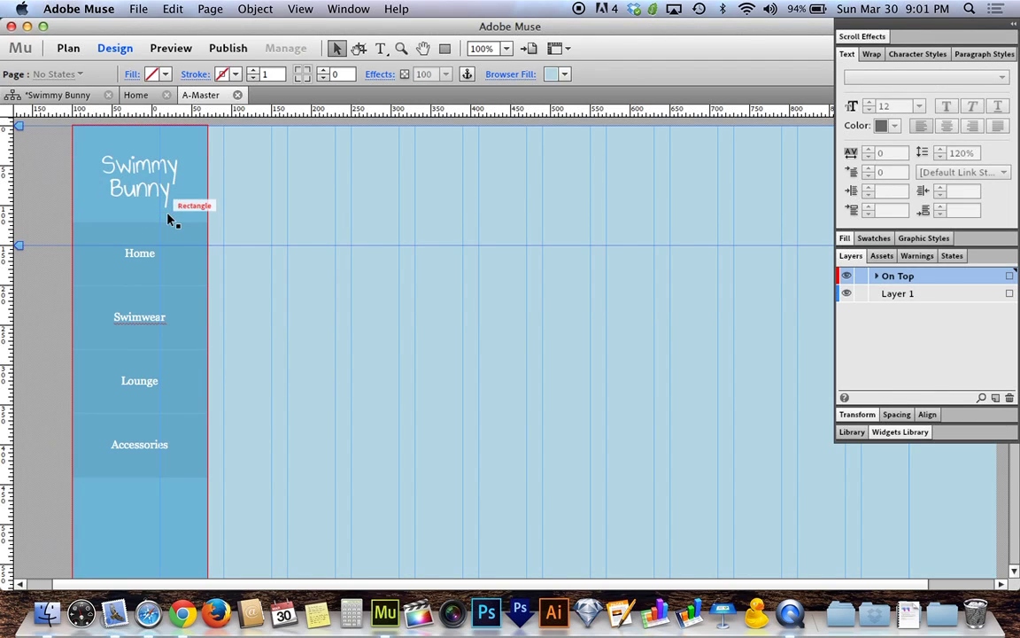
# Open the Home page from the site plan and move the large Swimmy Bunny title over the photo to Layer 1
pyautogui.click(46, 96)
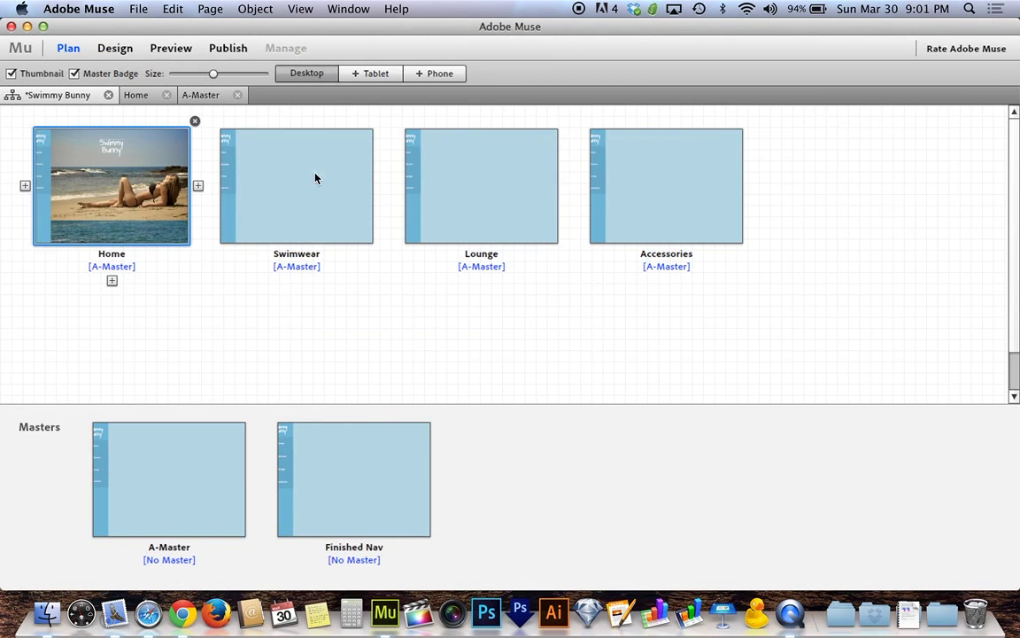
pyautogui.doubleClick(94, 206)
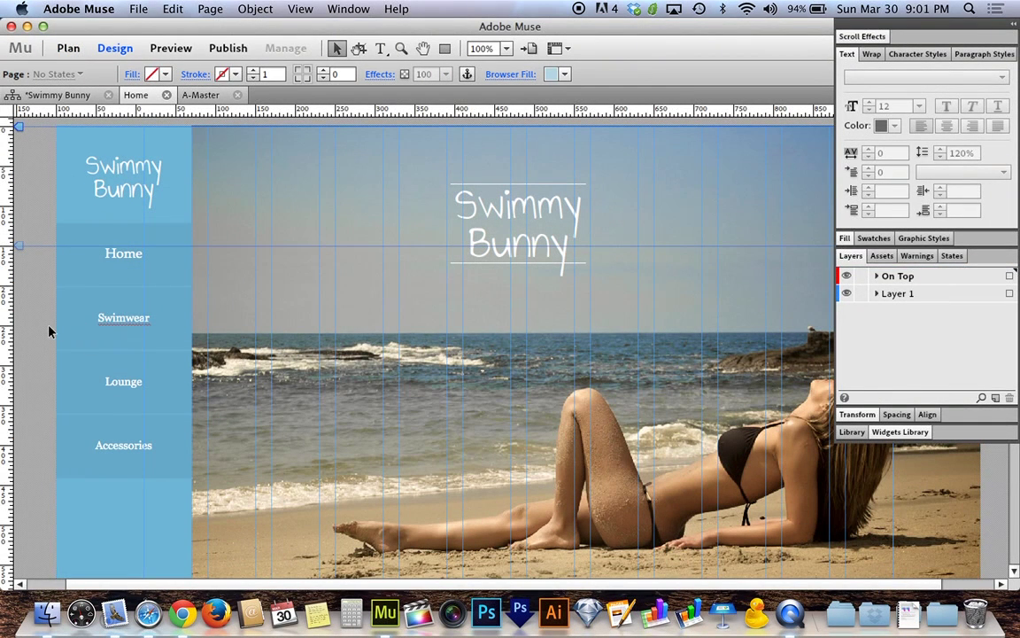
pyautogui.click(554, 266)
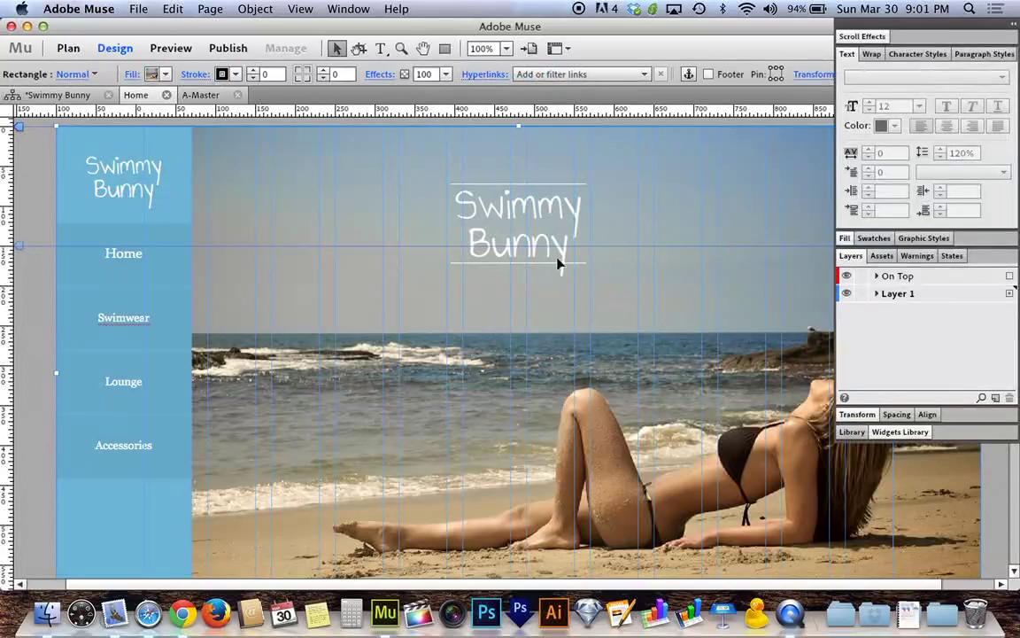
pyautogui.click(514, 230)
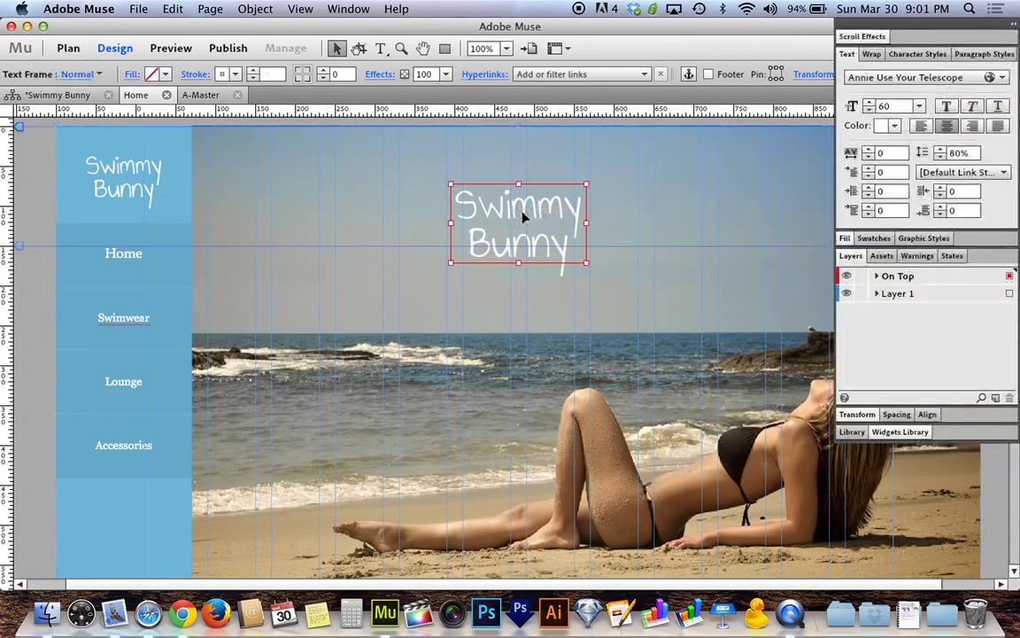
pyautogui.rightClick(555, 194)
pyautogui.moveTo(620, 267)
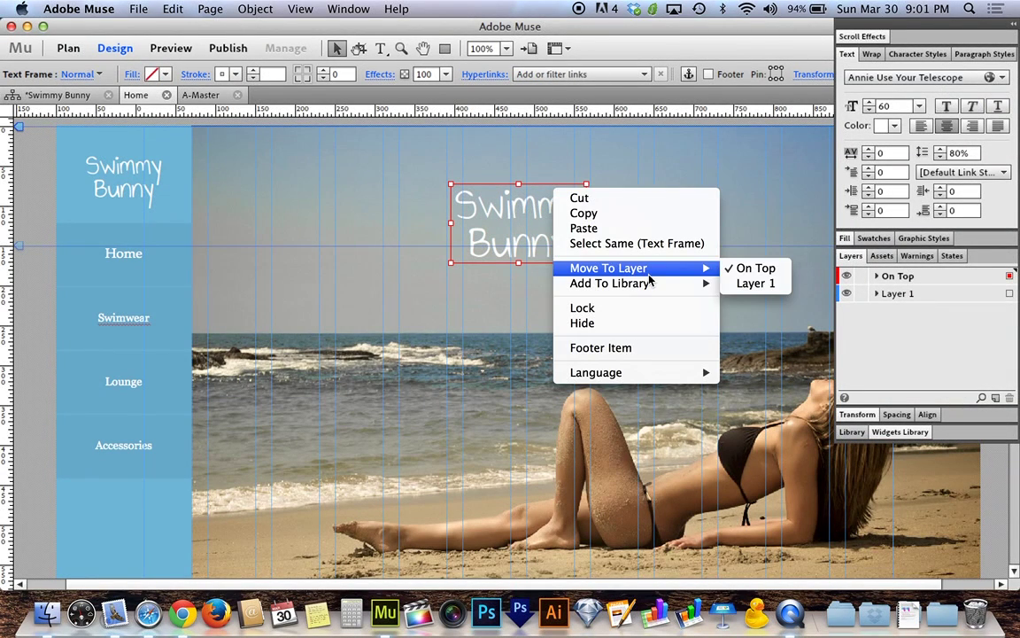
pyautogui.click(750, 286)
pyautogui.click(35, 228)
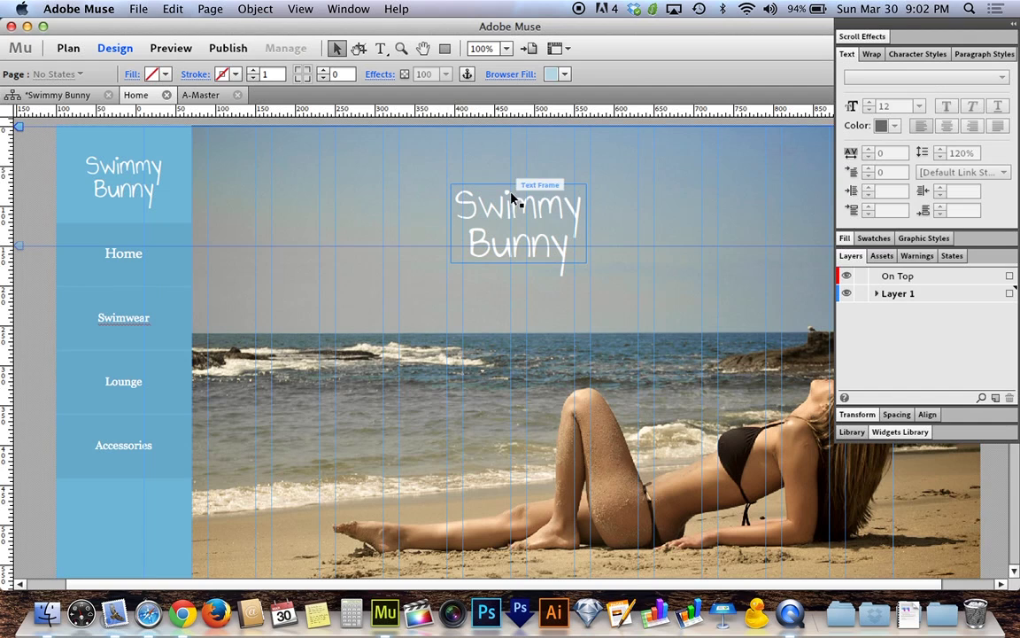
pyautogui.click(571, 224)
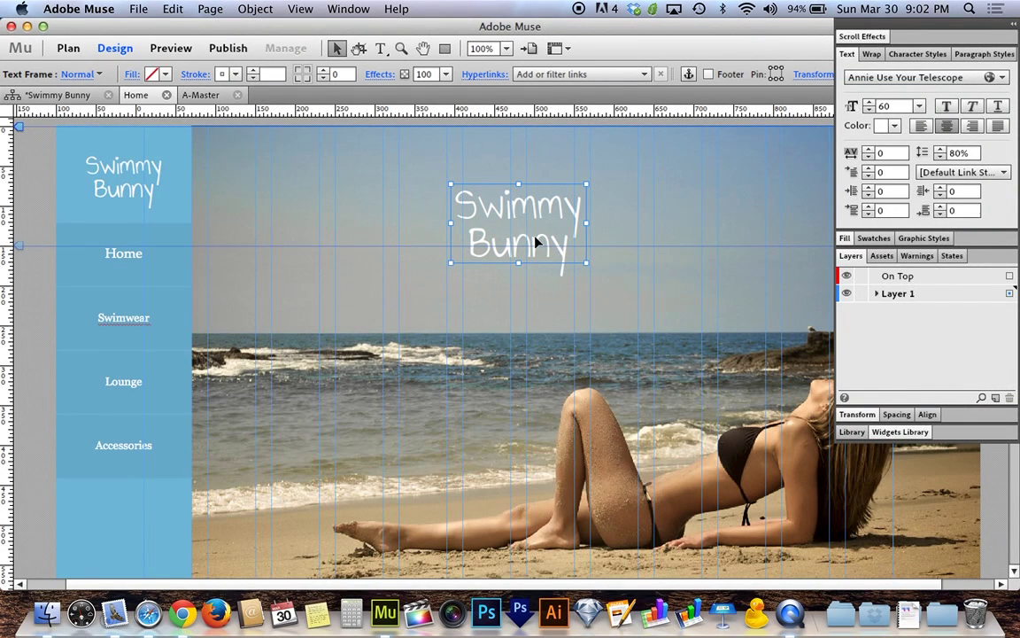
pyautogui.click(49, 180)
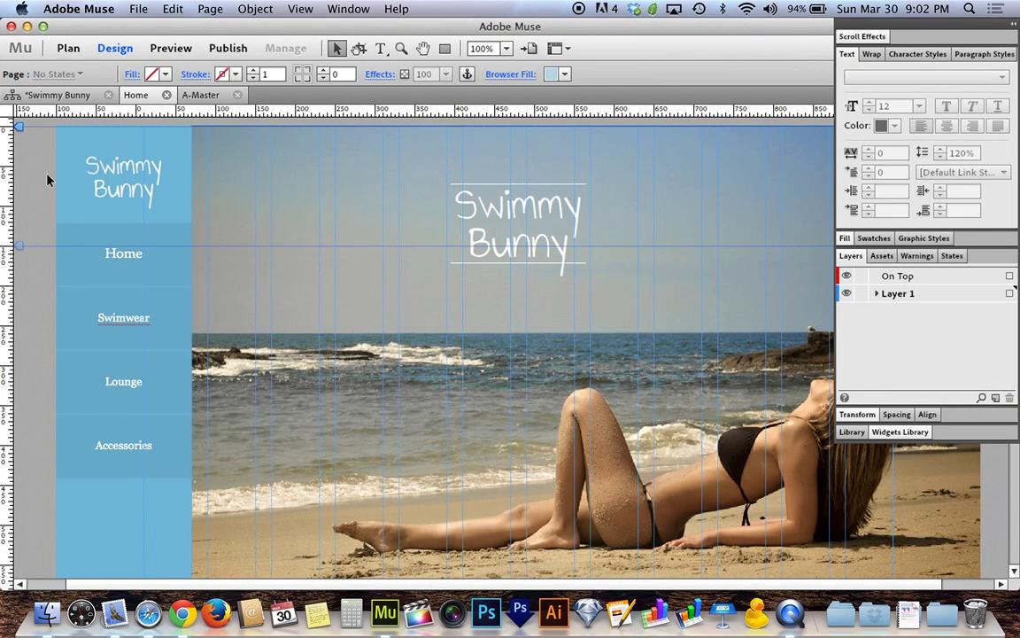
# Preview the Home page in the browser, resize the window to check the large title's centering beside the sidebar, and close the preview
pyautogui.press('super+shift+e')
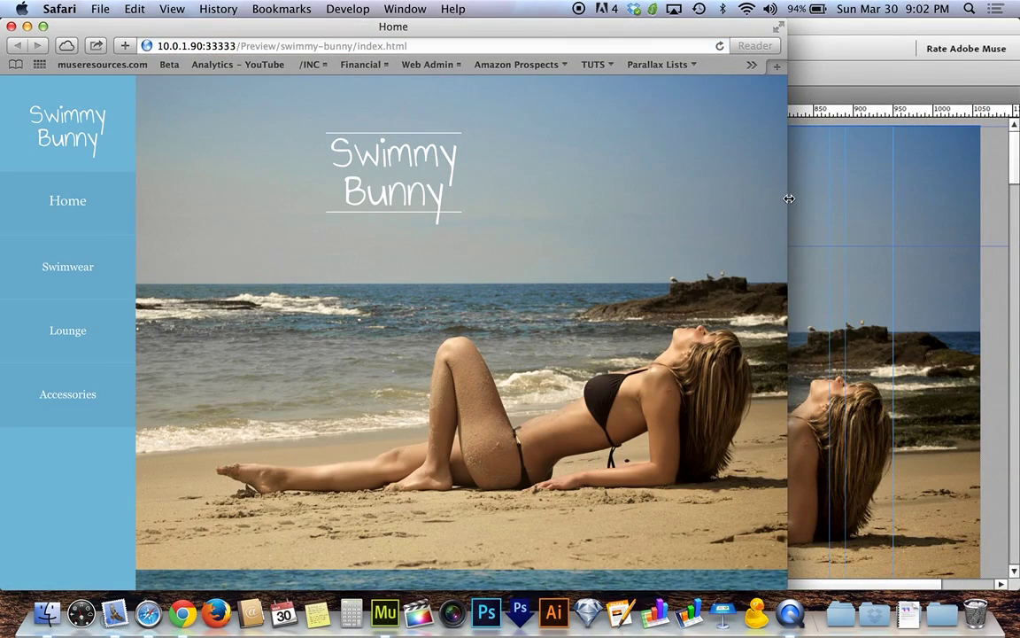
pyautogui.moveTo(789, 199); pyautogui.dragTo(765, 205)
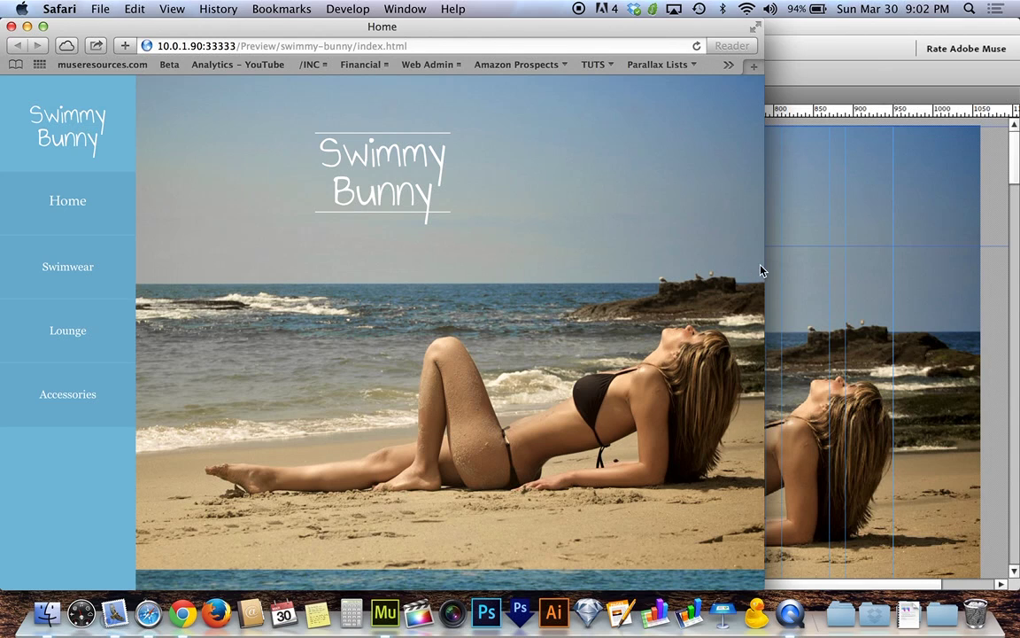
pyautogui.moveTo(765, 267); pyautogui.dragTo(780, 266)
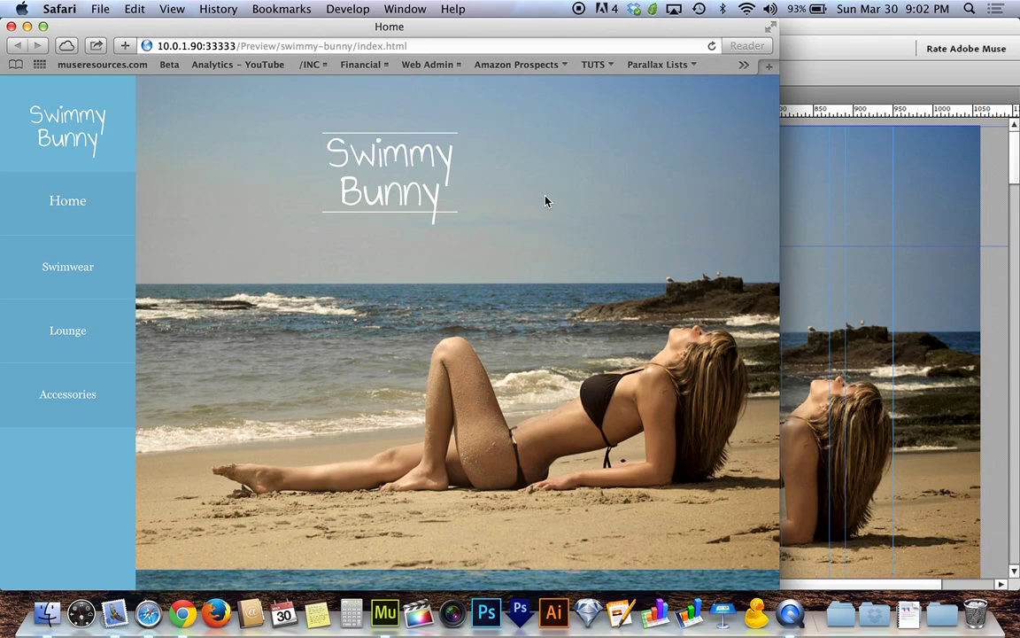
pyautogui.press('super+w')
pyautogui.click(503, 246)
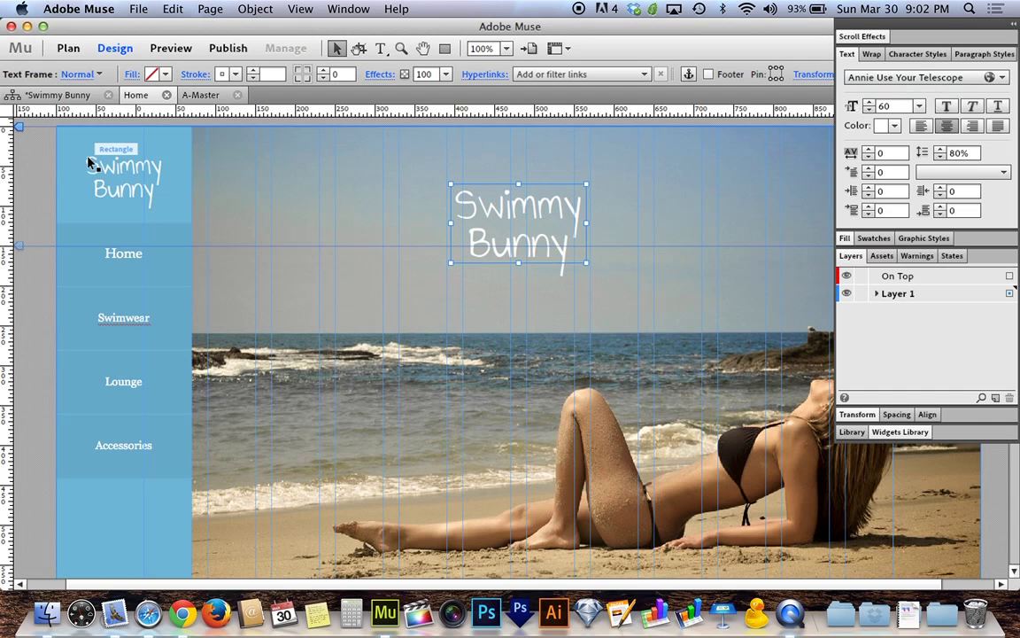
pyautogui.click(32, 182)
pyautogui.click(503, 252)
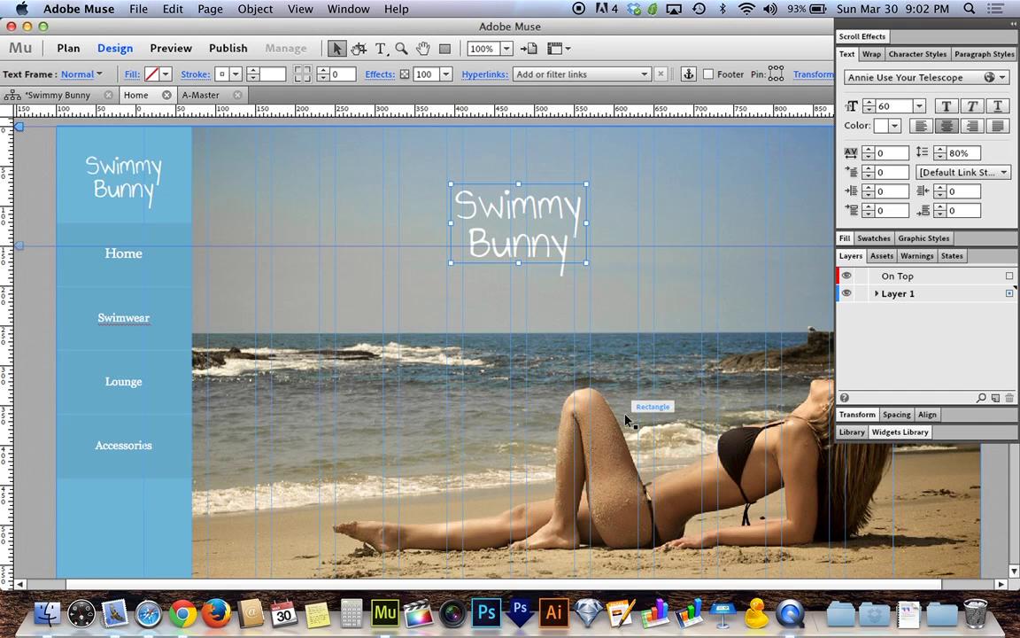
pyautogui.click(797, 481)
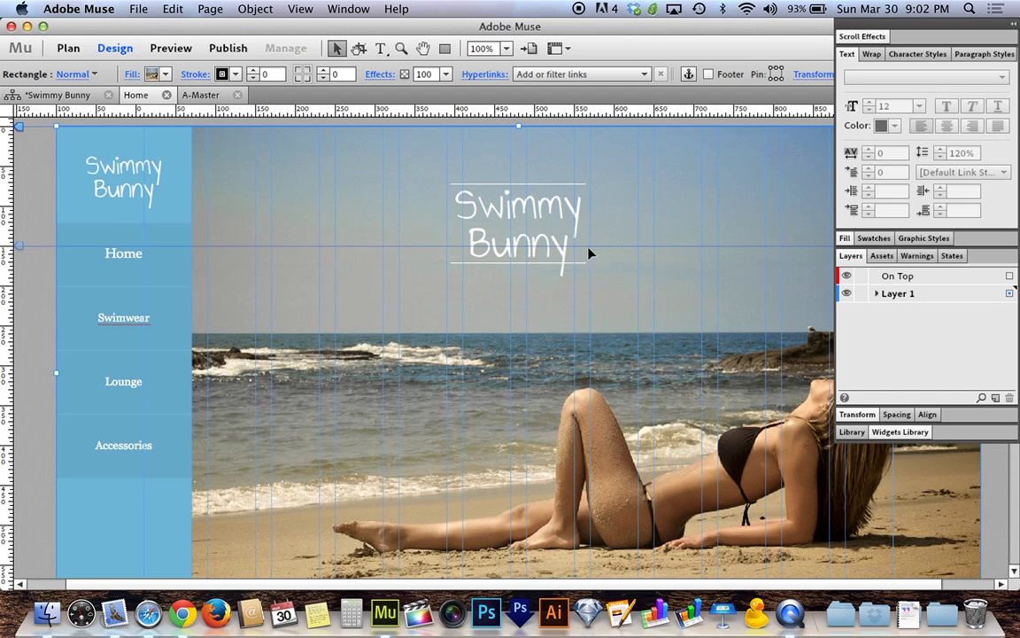
# Offset the large Swimmy Bunny title over the photo horizontally by +85, to X 480, and clear the selection
pyautogui.click(547, 226)
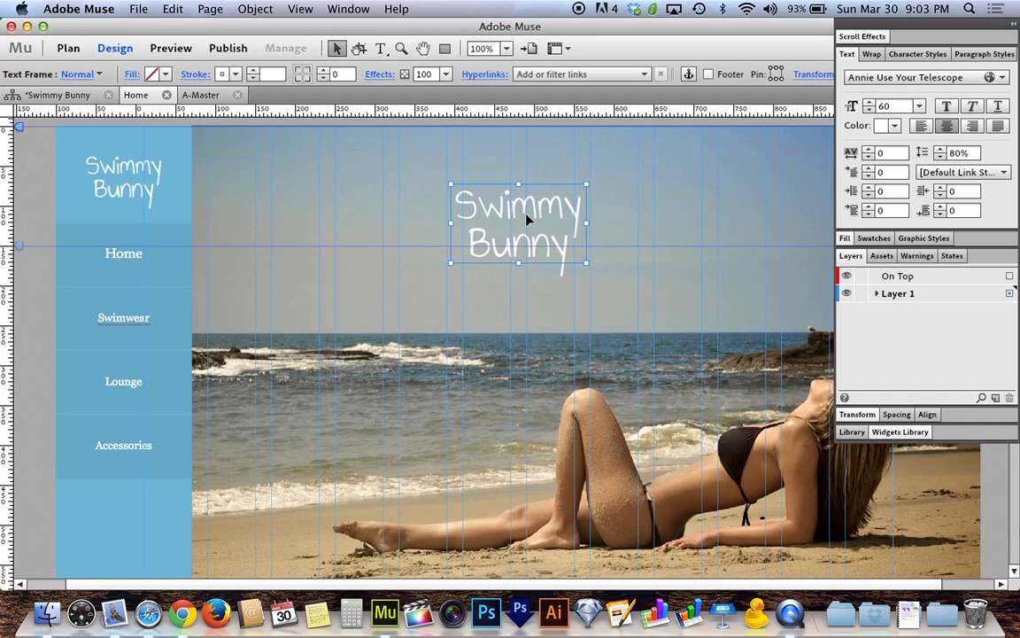
pyautogui.click(853, 256)
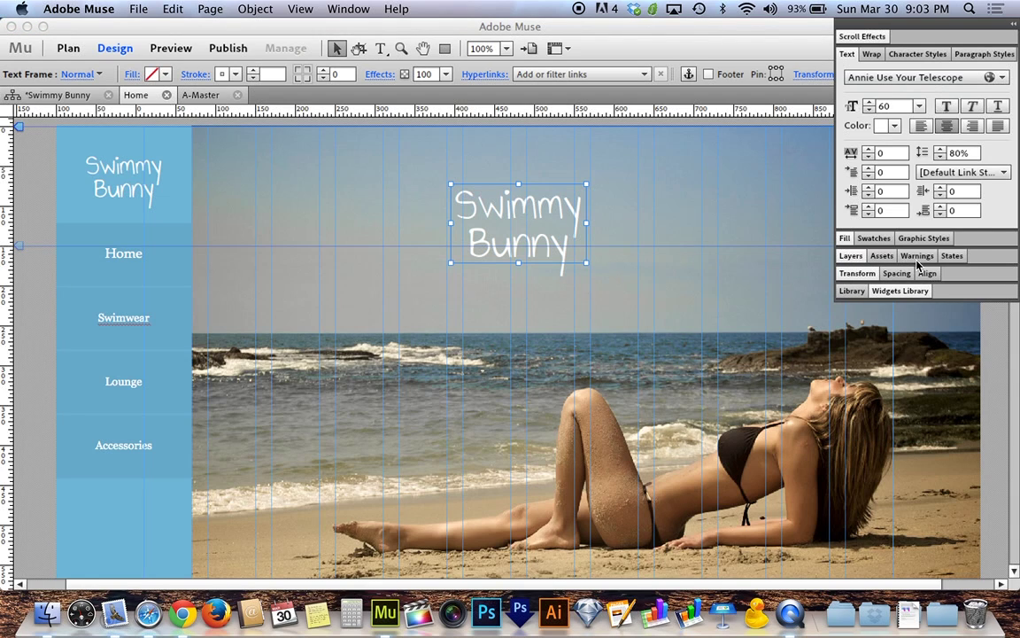
pyautogui.click(856, 274)
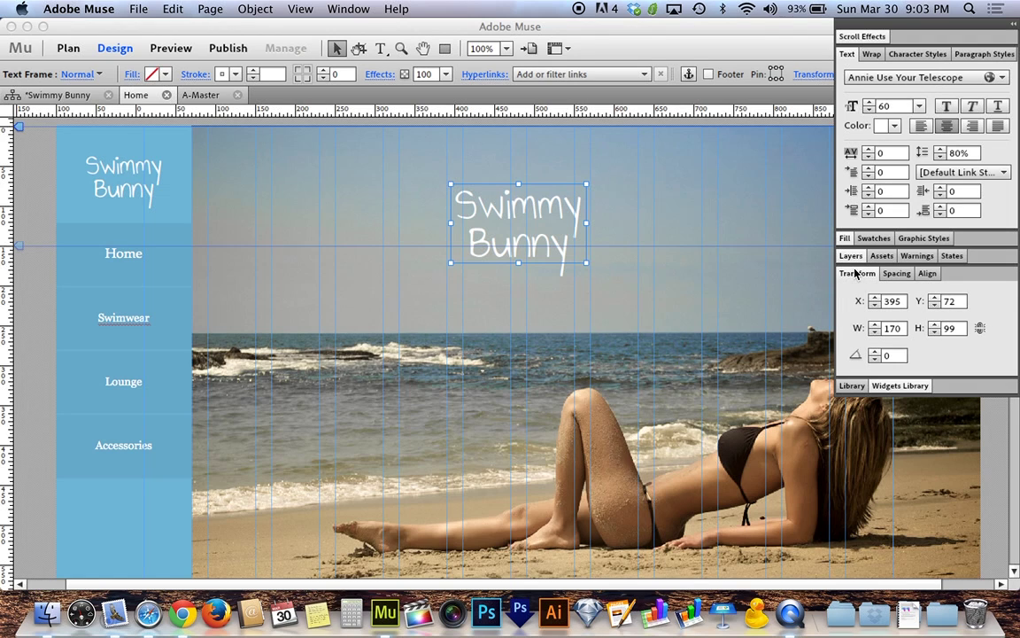
pyautogui.click(899, 299)
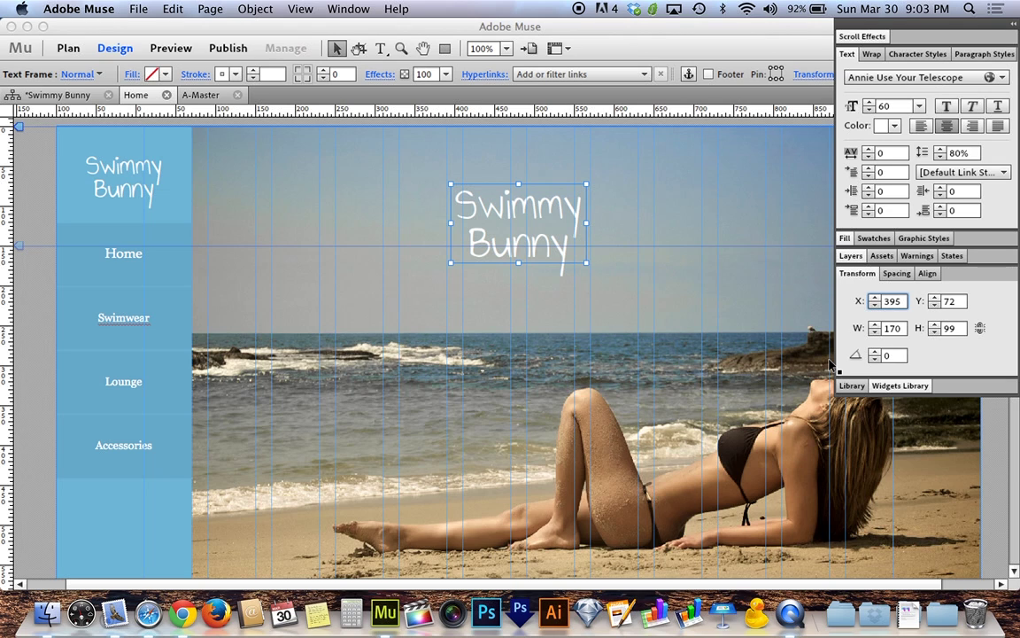
pyautogui.write('+85')
pyautogui.press('Return')
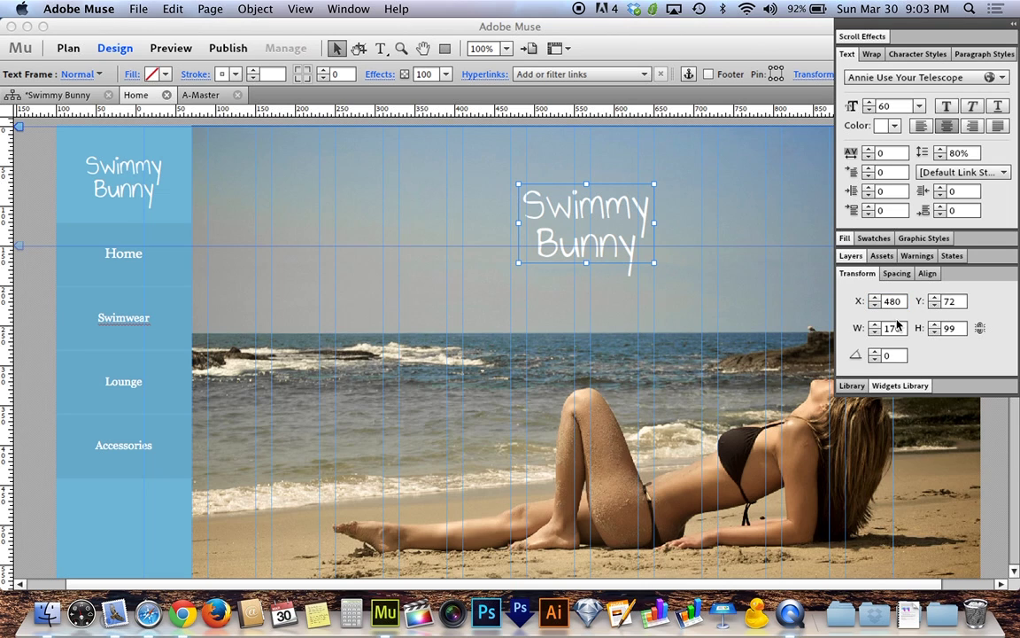
pyautogui.click(36, 202)
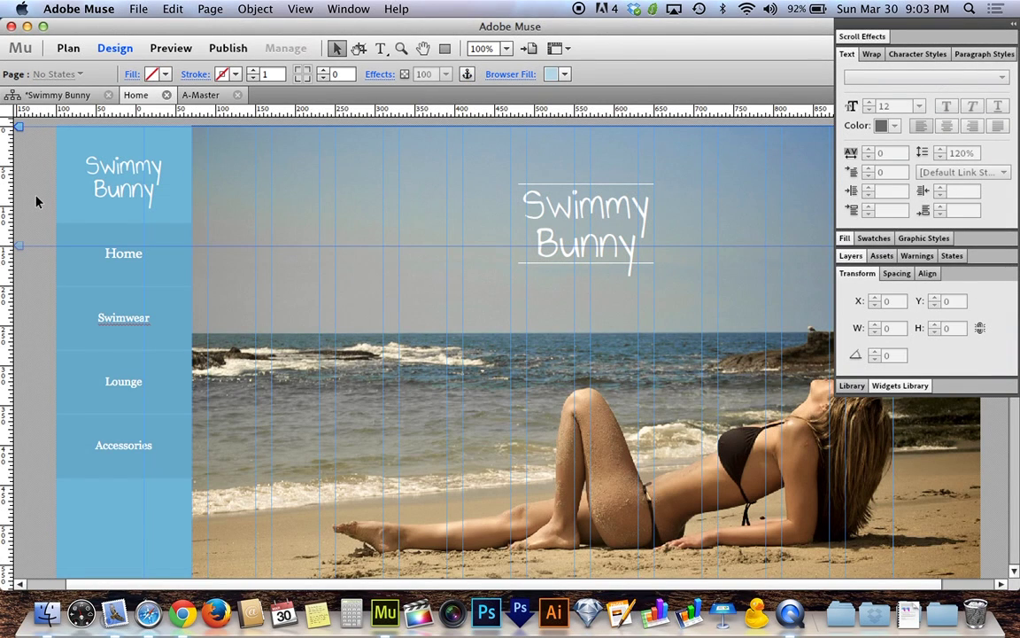
# Preview the Home page in the browser, check the title and pinned sidebar while widening the window and scrolling, and close the preview
pyautogui.press('super+shift+e')
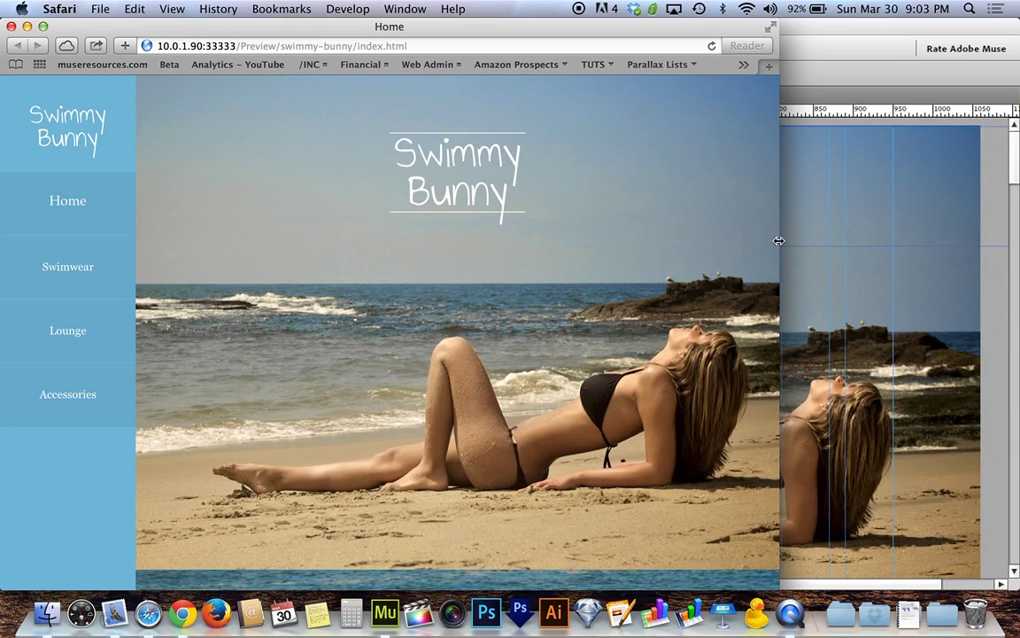
pyautogui.moveTo(779, 240); pyautogui.dragTo(837, 290)
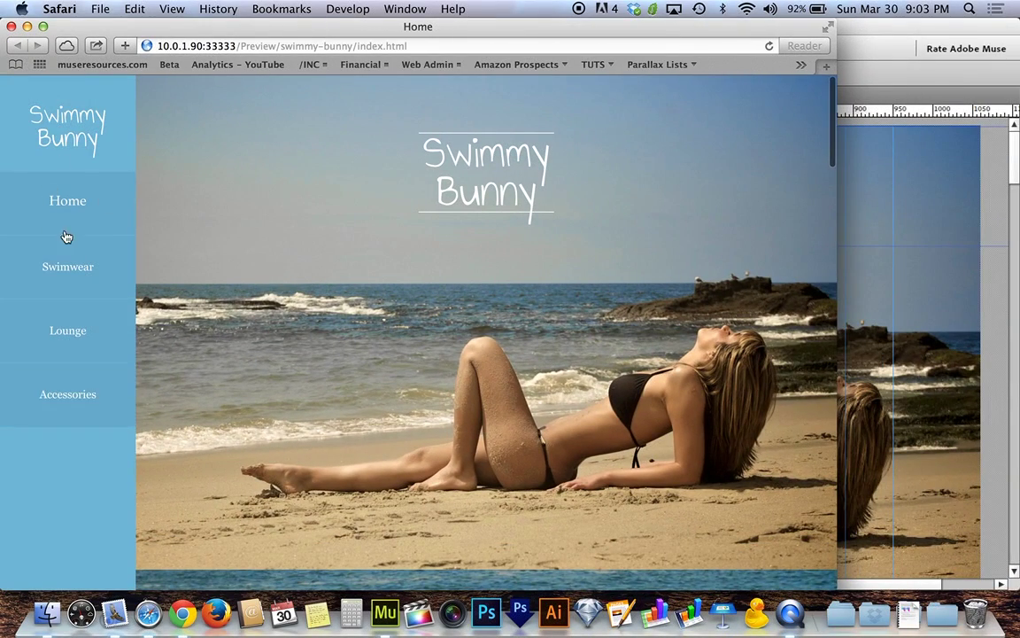
pyautogui.scroll(-5, 235, 292)
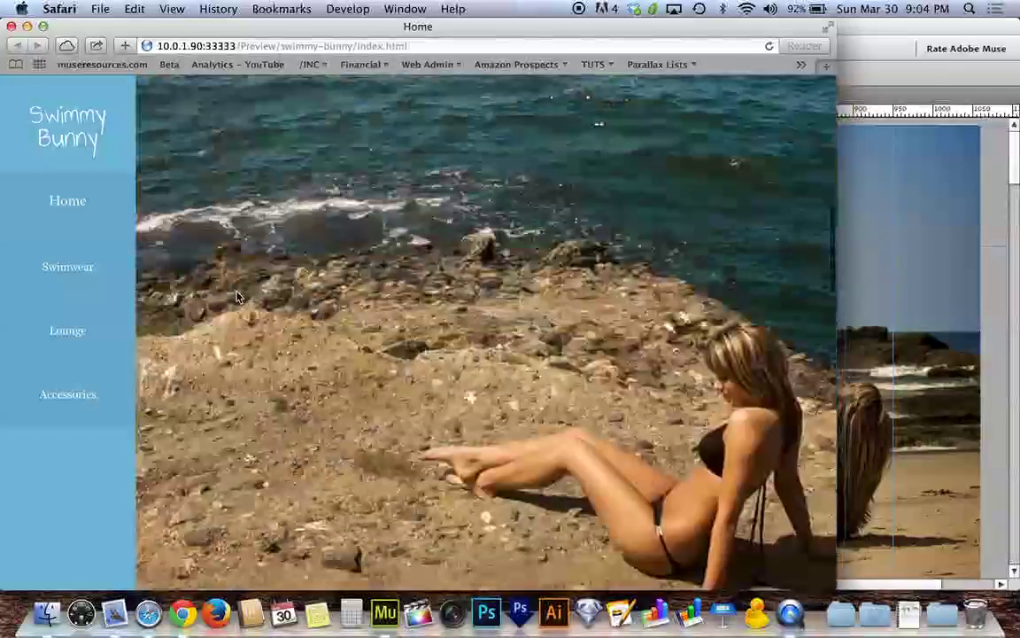
pyautogui.scroll(5, 237, 297)
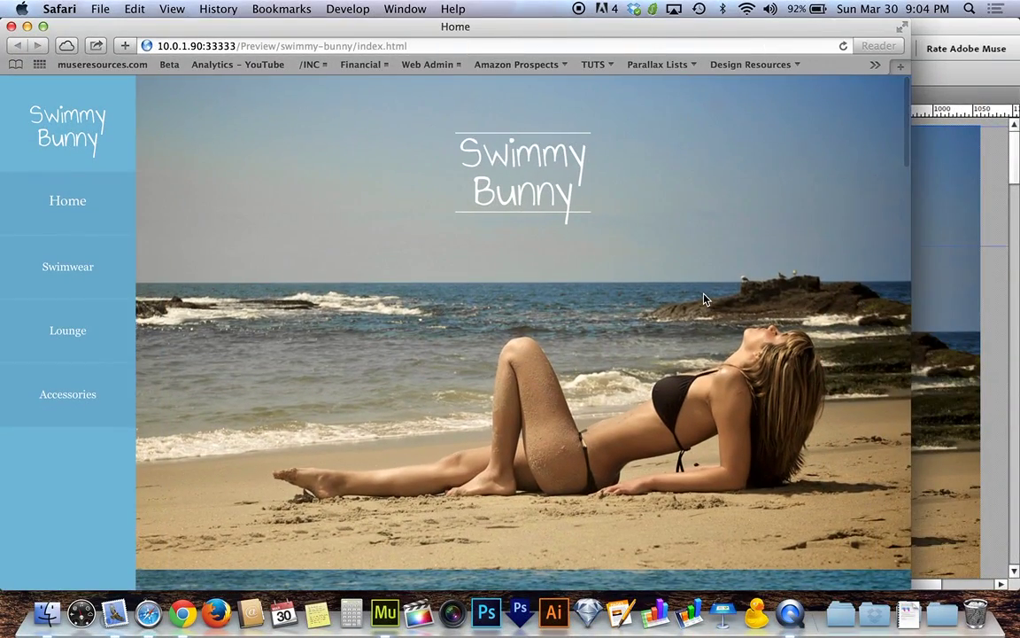
pyautogui.press('super+w')
pyautogui.click(27, 199)
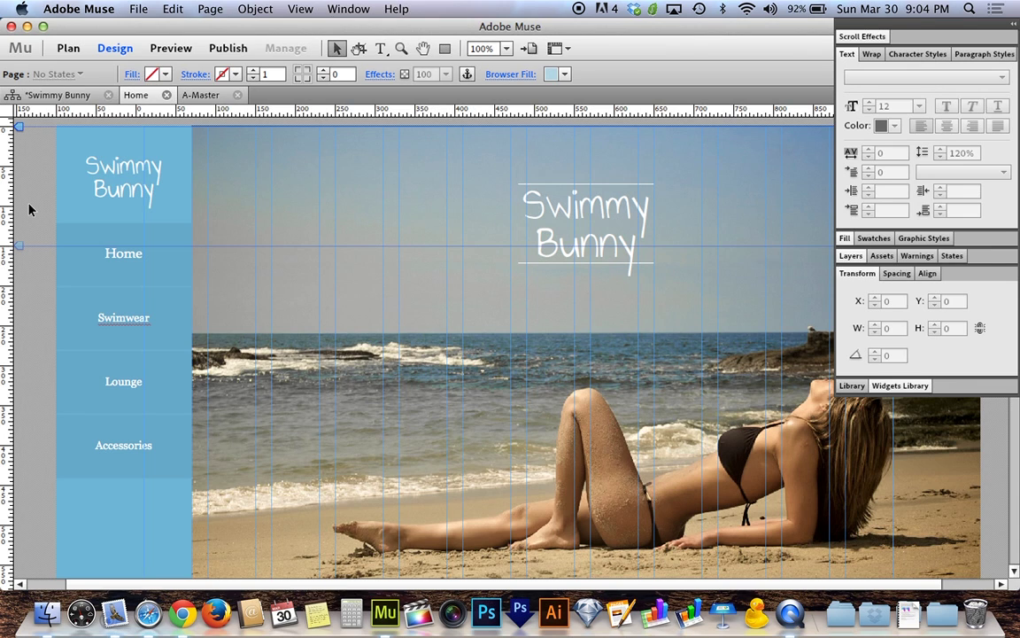
# Switch to Safari, open museresources.com and browse its Templates page down to the 960 Grid and 1200 Grid downloads
pyautogui.click(148, 613)
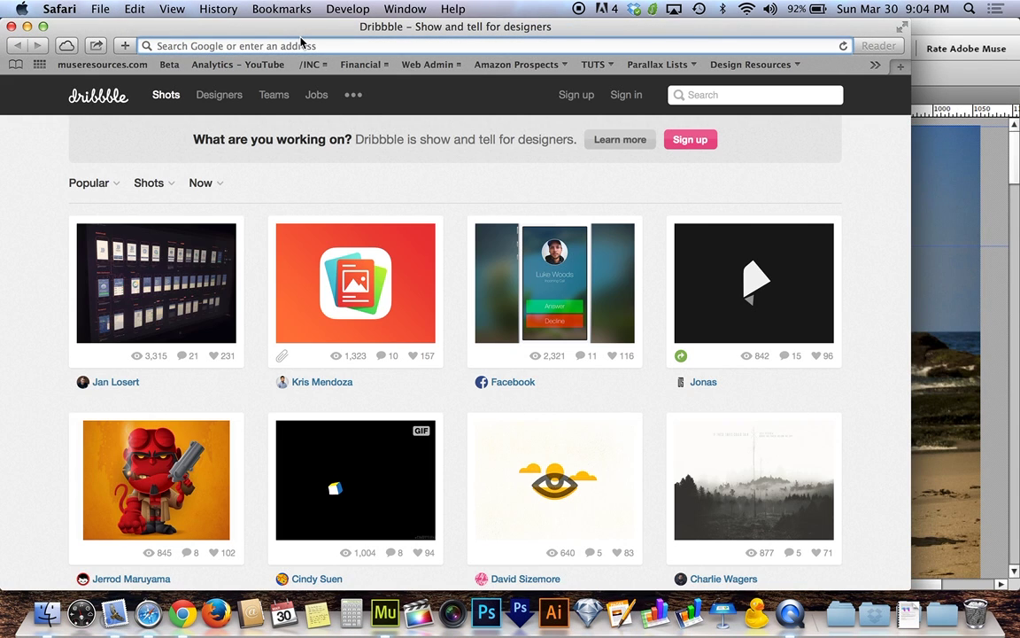
pyautogui.write('museresources.com')
pyautogui.press('Return')
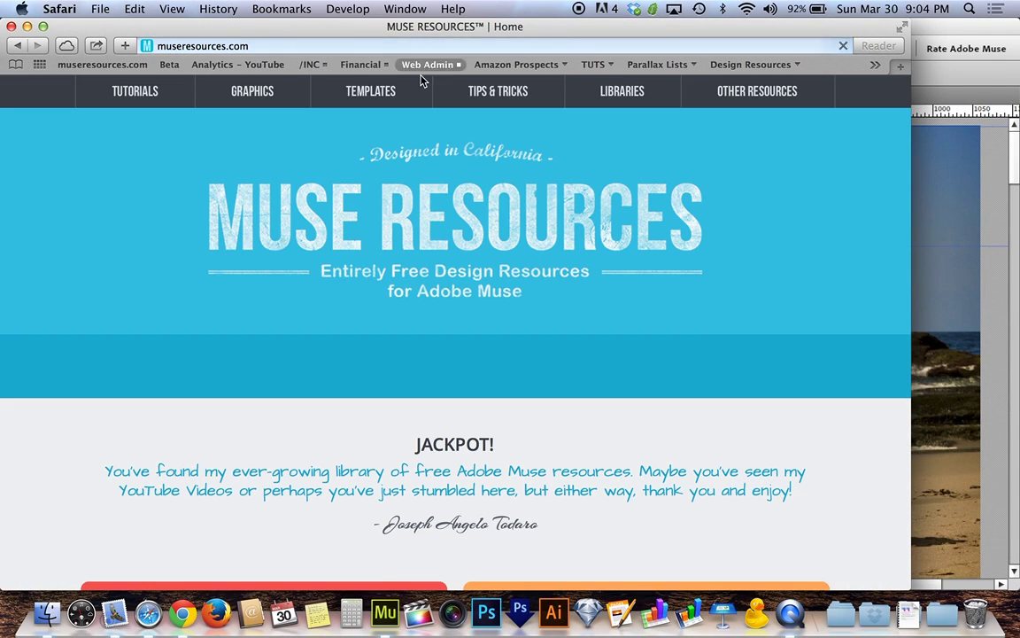
pyautogui.click(409, 98)
pyautogui.scroll(-5, 348, 300)
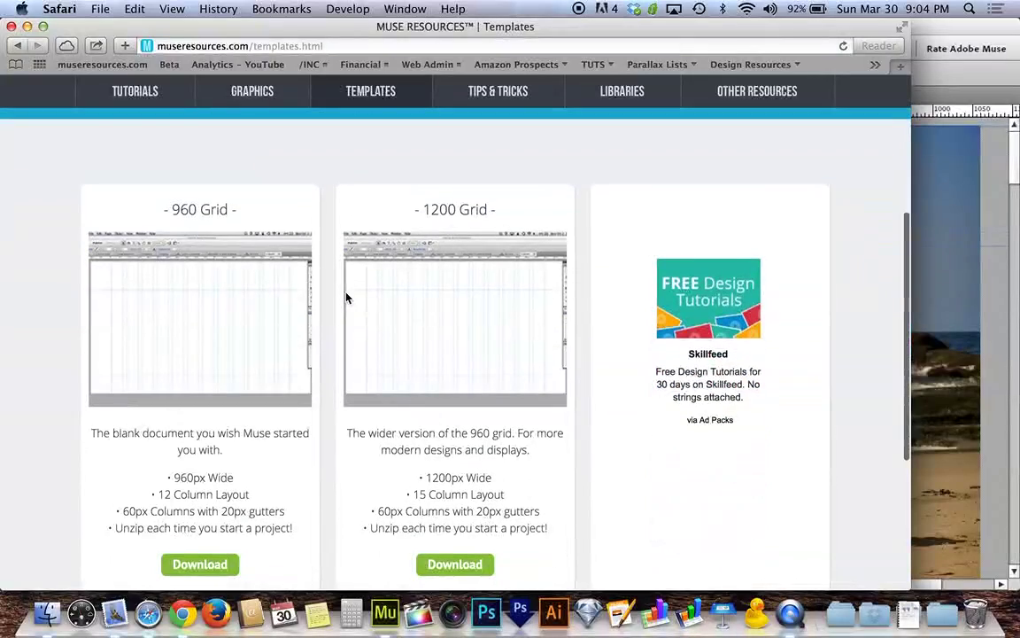